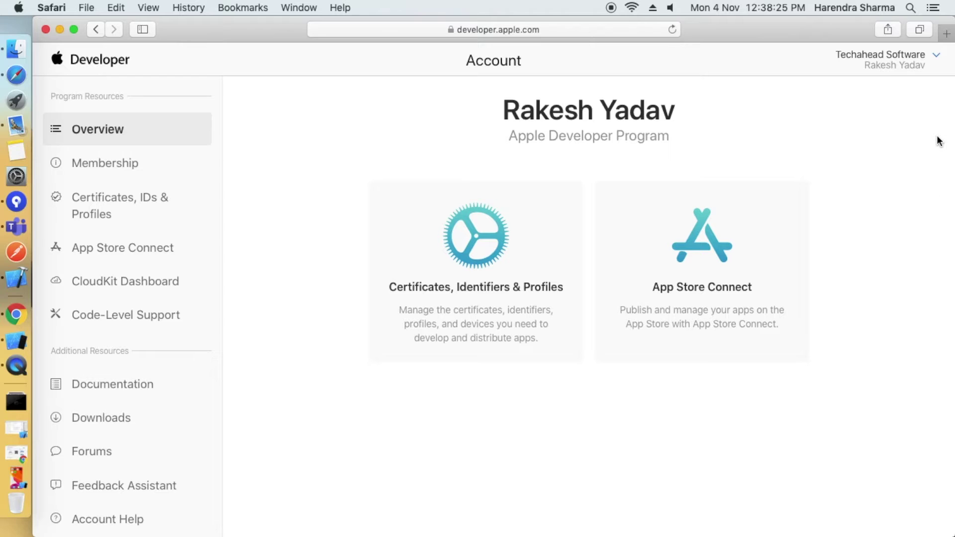
Check the account's team list and keep the current team selected.
click(936, 54)
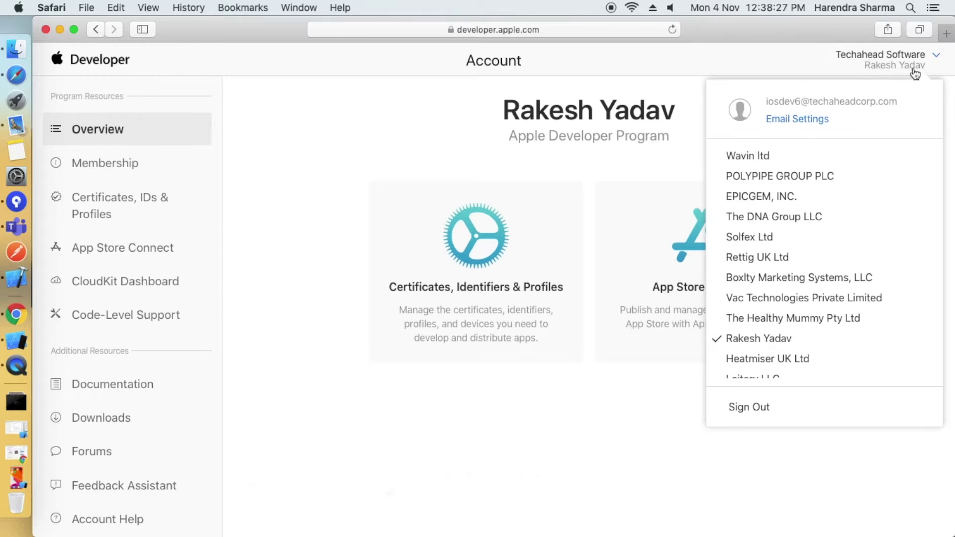
scroll(826, 253, down, 4)
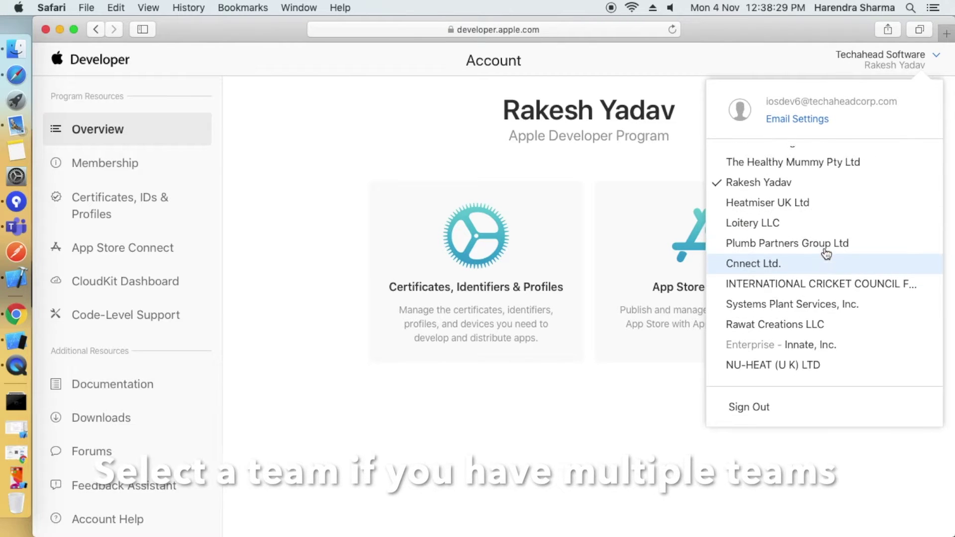
scroll(826, 254, up, 3)
click(731, 183)
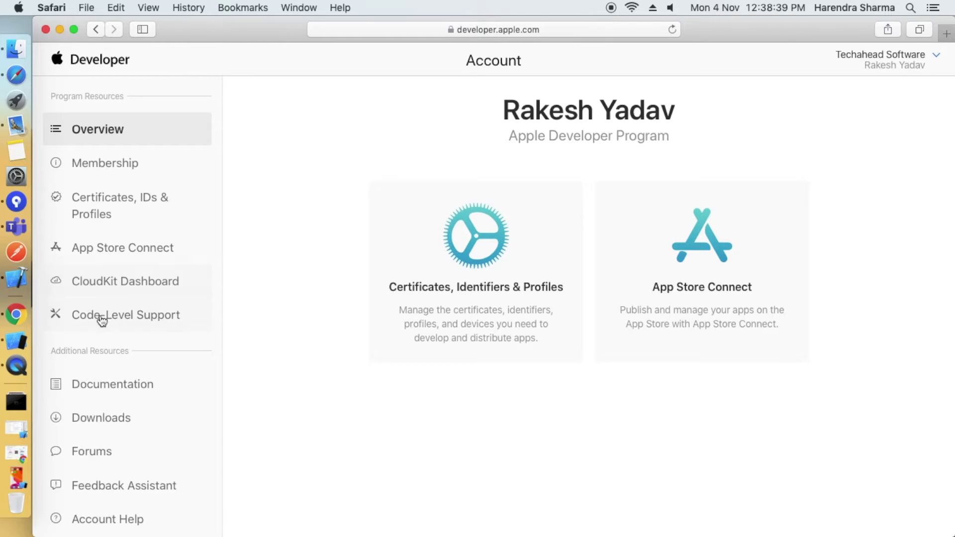
Go to Certificates, Identifiers & Profiles, show the Identifiers list and bring up its search.
scroll(111, 324, down, 3)
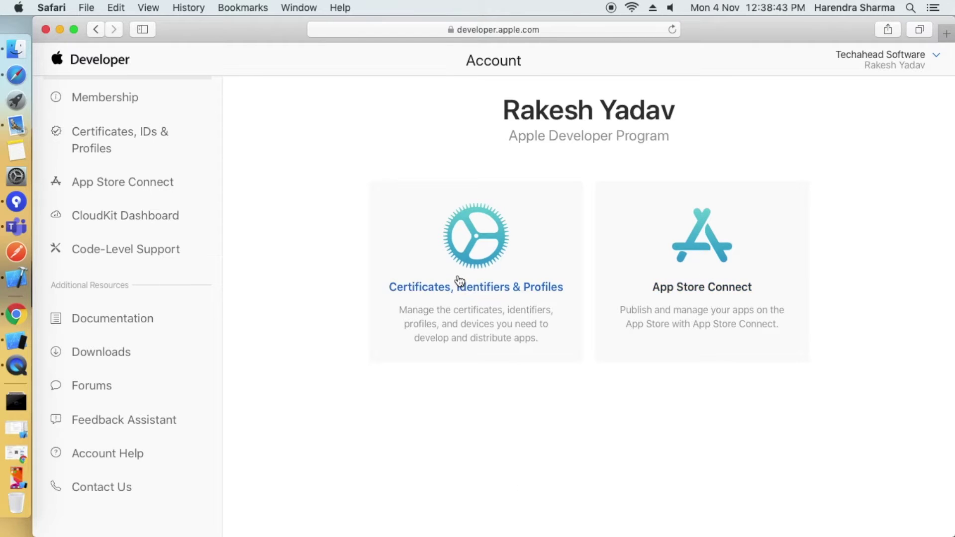
click(602, 434)
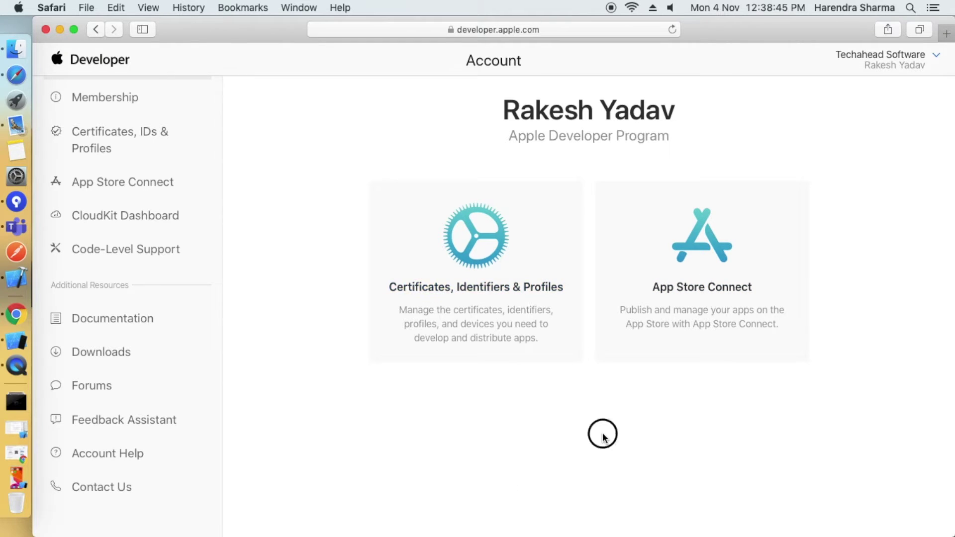
click(470, 247)
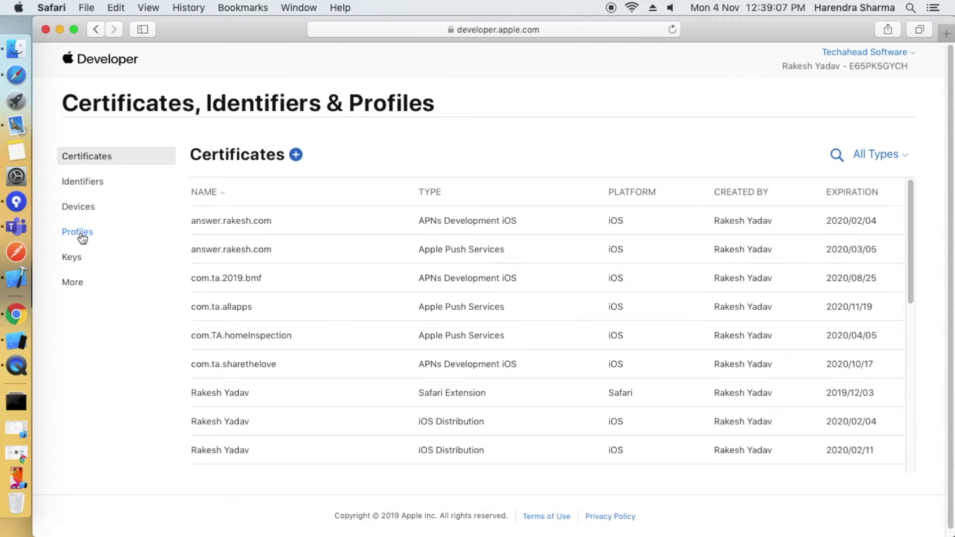
click(77, 184)
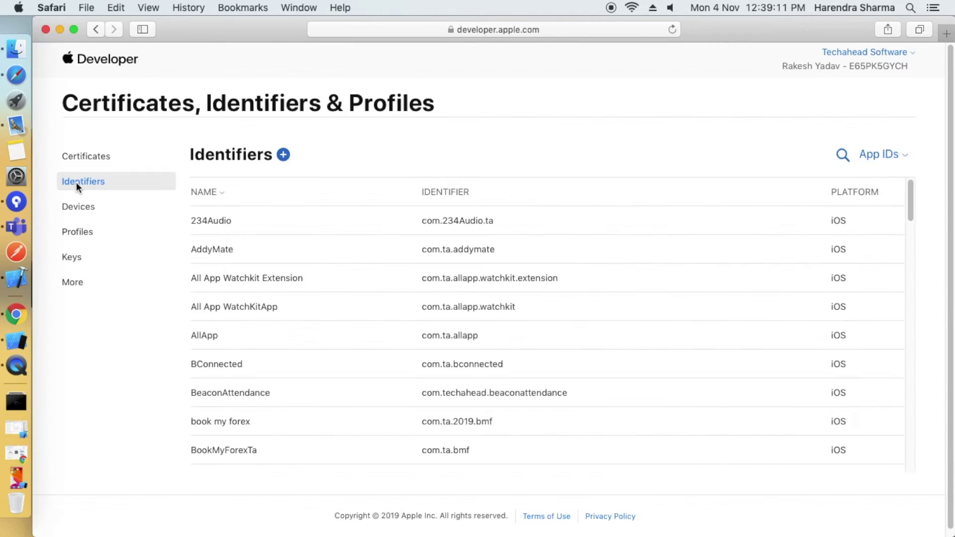
scroll(256, 313, down, 10)
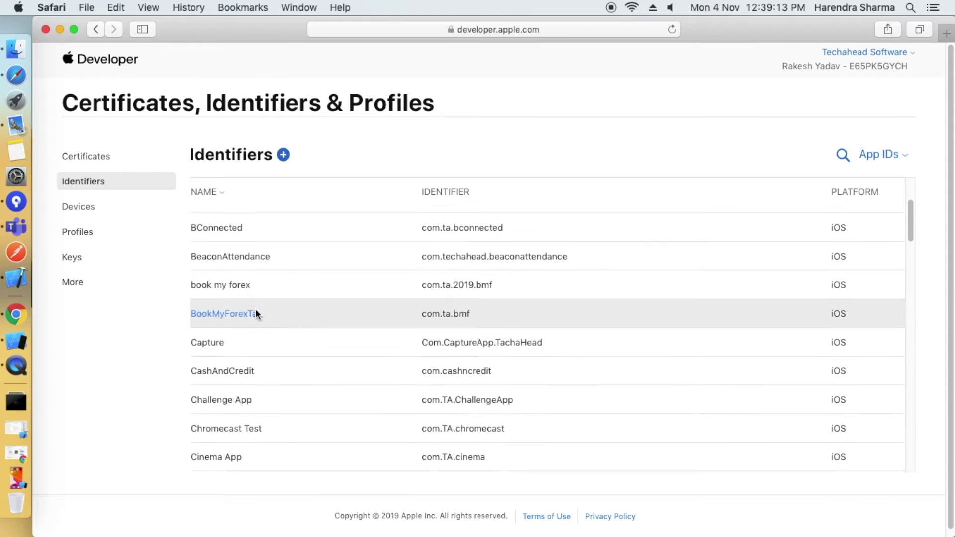
scroll(269, 314, down, 10)
scroll(269, 314, up, 15)
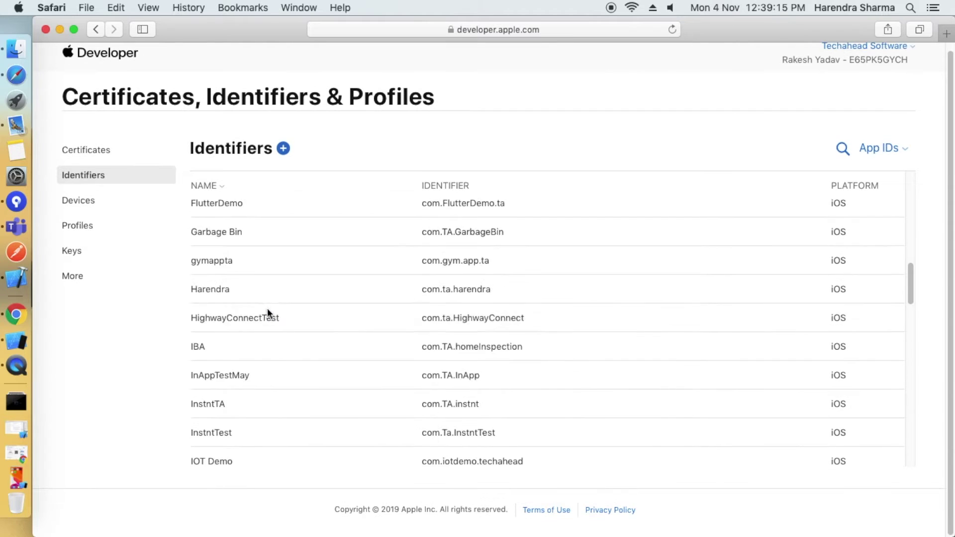
scroll(269, 314, up, 5)
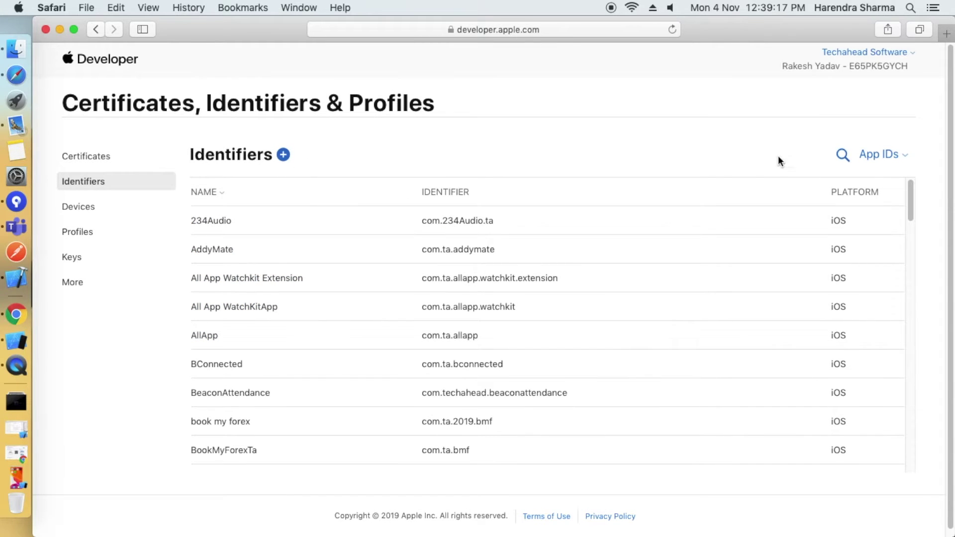
click(840, 156)
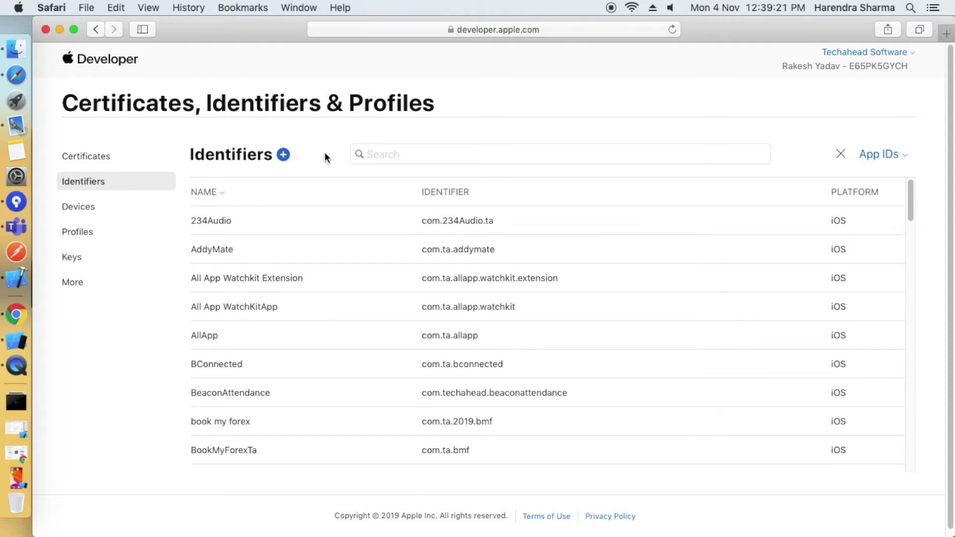
Start registering a new identifier and review the App IDs type description.
click(283, 156)
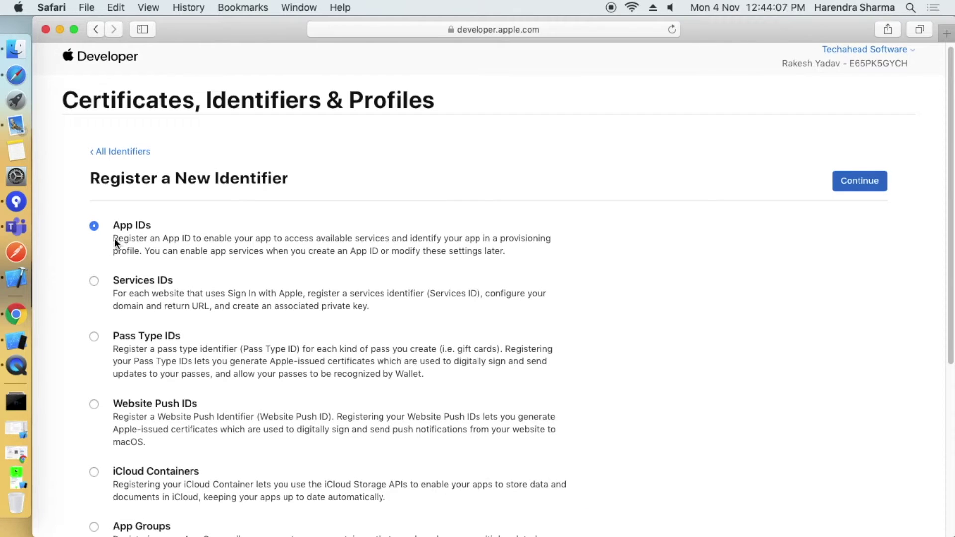
drag(114, 237, 527, 253)
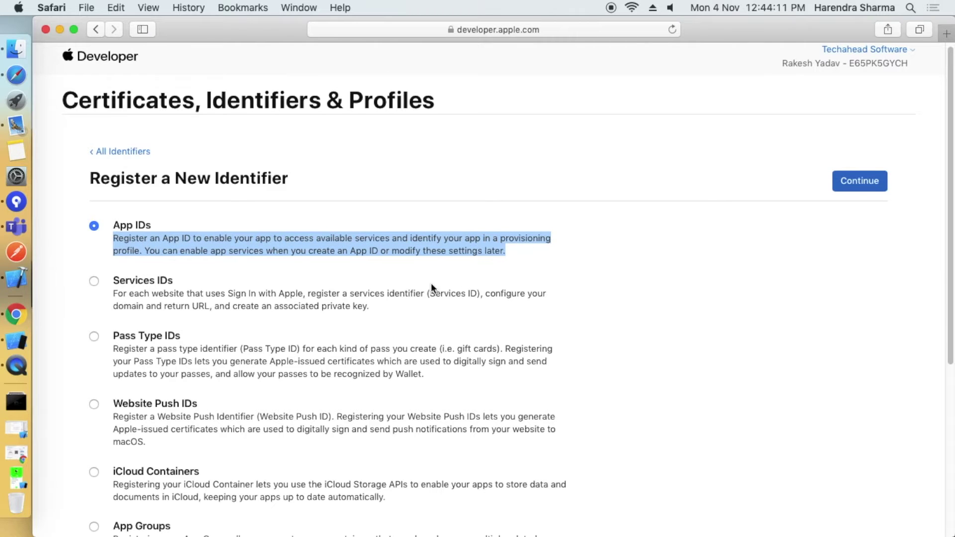
scroll(284, 281, down, 1)
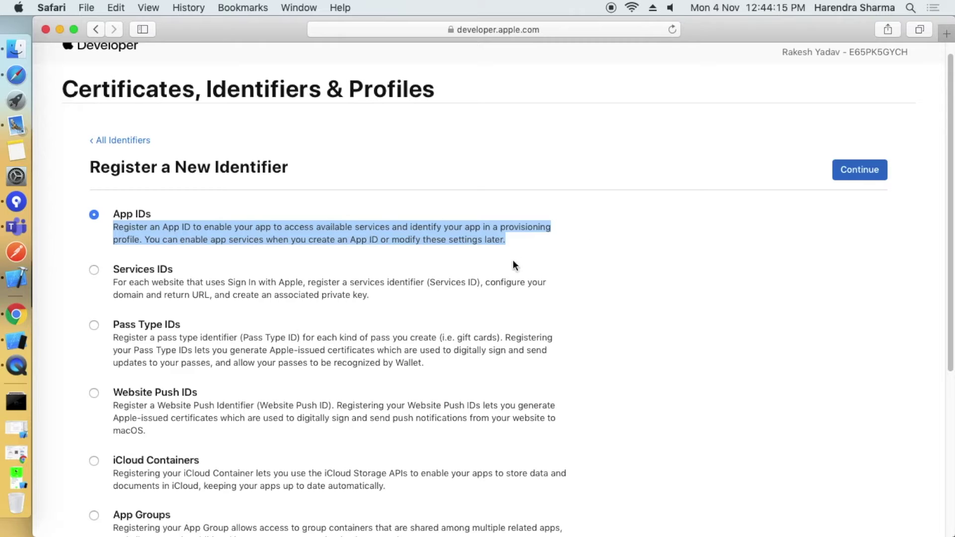
scroll(183, 284, down, 2)
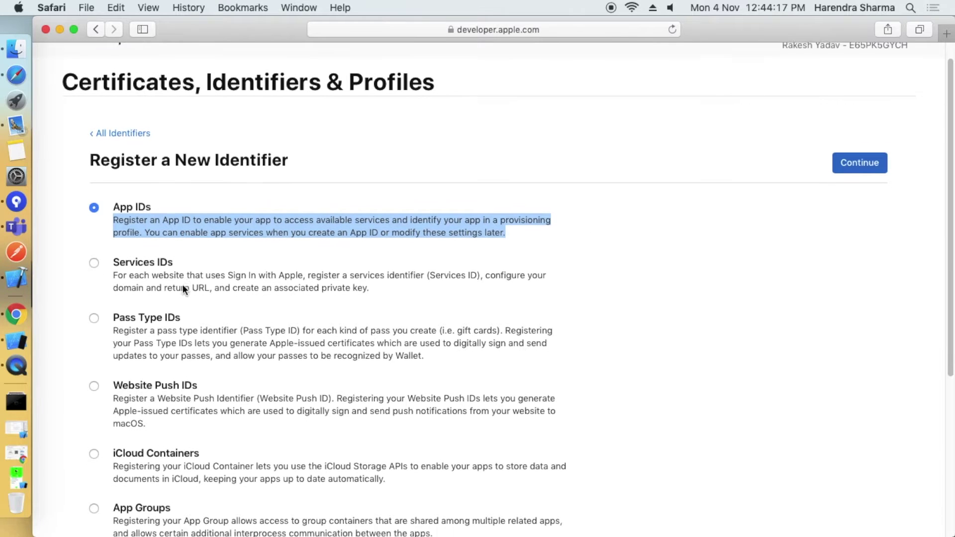
scroll(260, 333, down, 5)
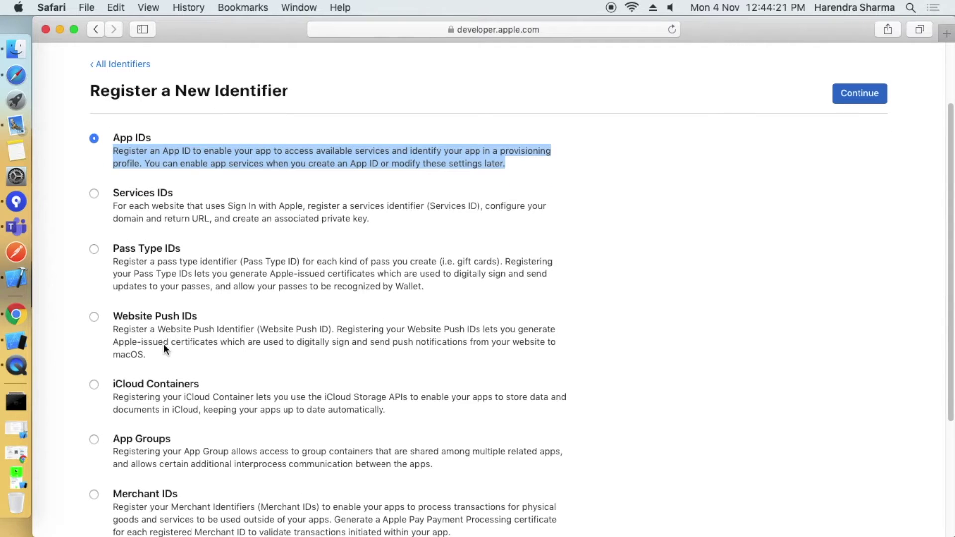
scroll(163, 347, down, 10)
Look over the other identifier types, then continue with App IDs selected.
click(114, 271)
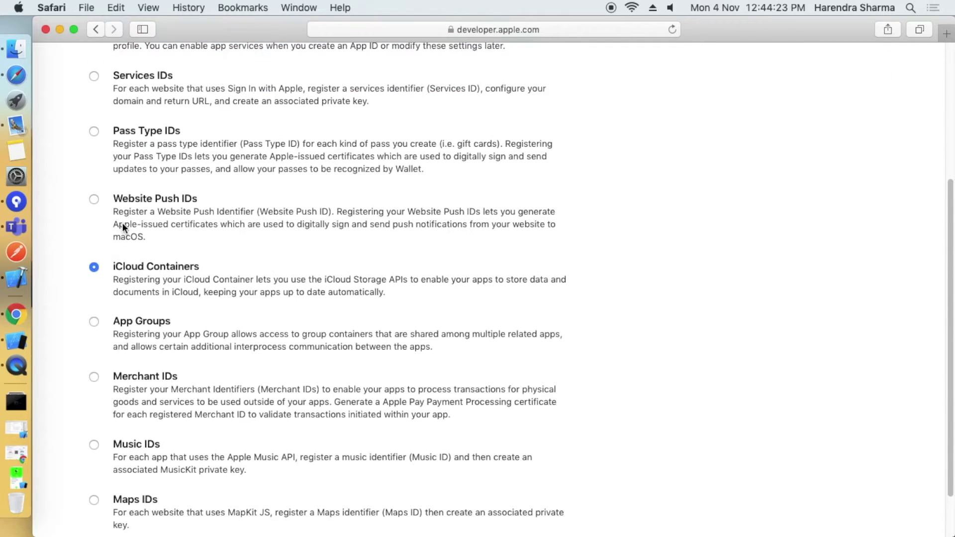
drag(114, 217, 166, 245)
drag(105, 282, 228, 295)
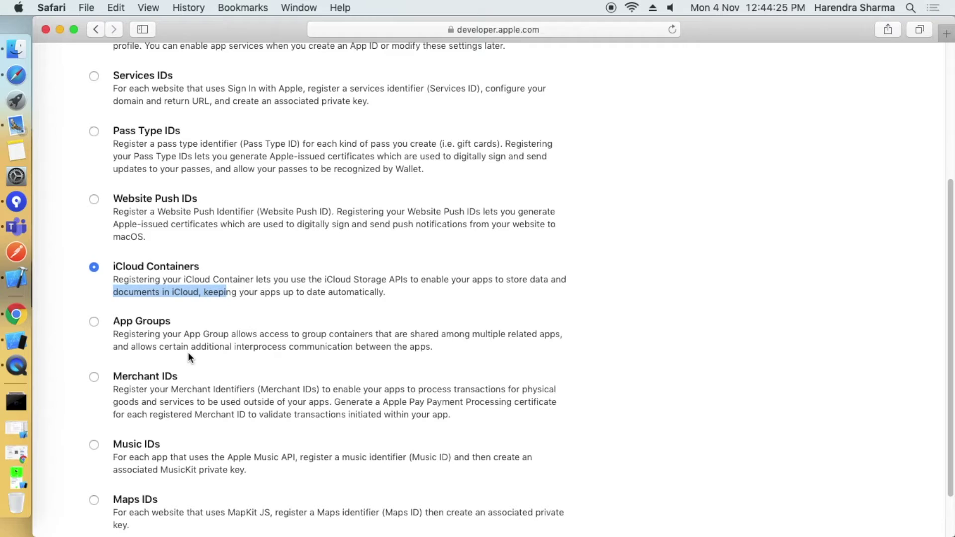
scroll(188, 352, down, 4)
drag(188, 353, 174, 361)
click(168, 413)
scroll(168, 453, down, 2)
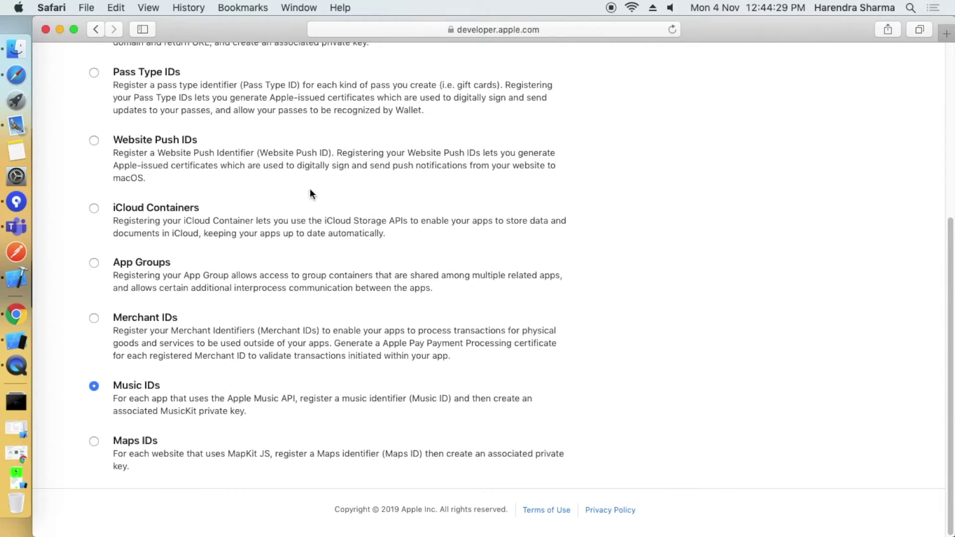
scroll(252, 229, up, 10)
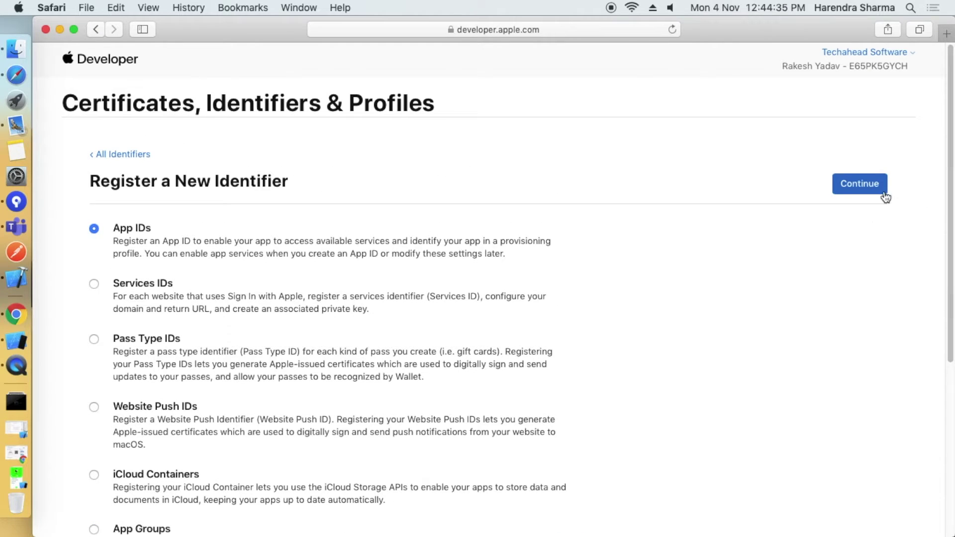
click(860, 185)
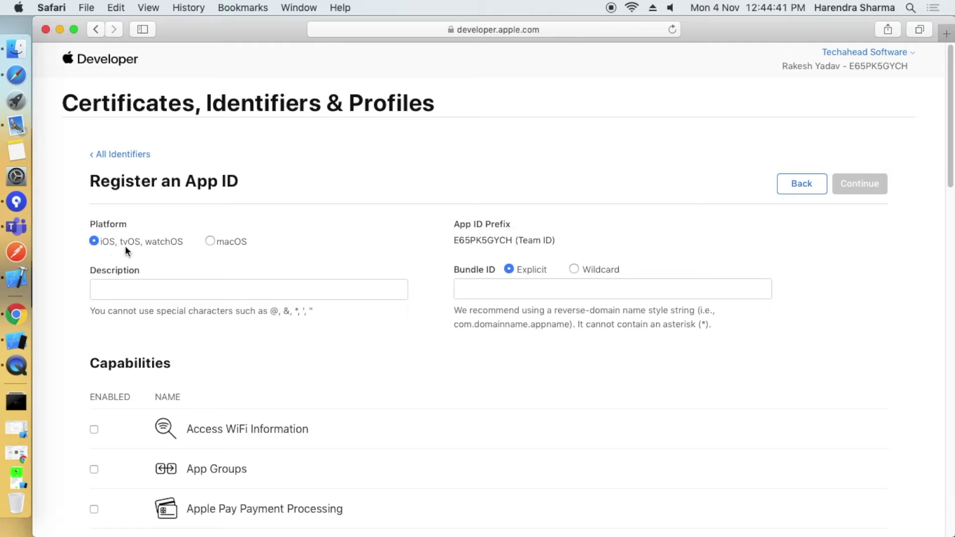
Keep the iOS, tvOS, watchOS platform and enter the description 'my app'.
click(209, 241)
click(94, 241)
scroll(301, 284, down, 1)
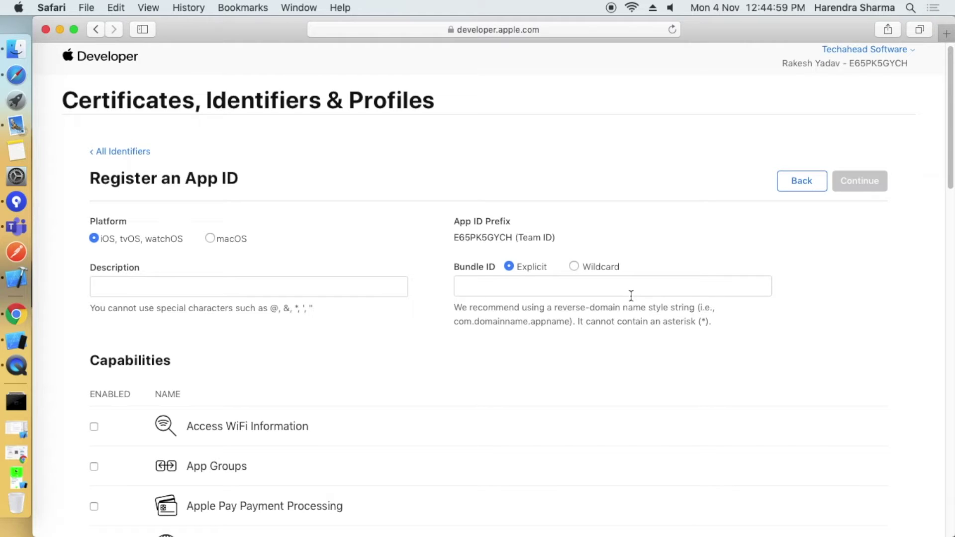
click(185, 285)
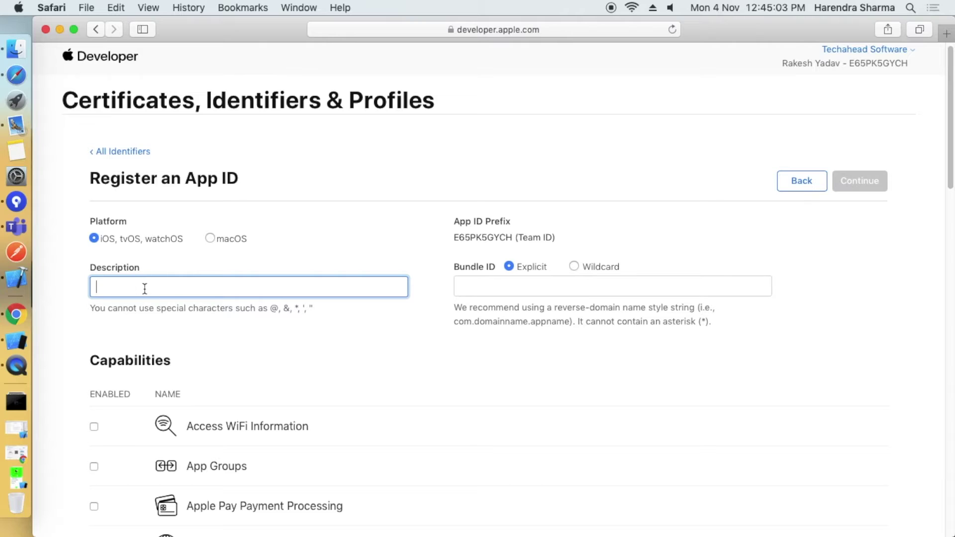
click(104, 324)
scroll(104, 324, down, 1)
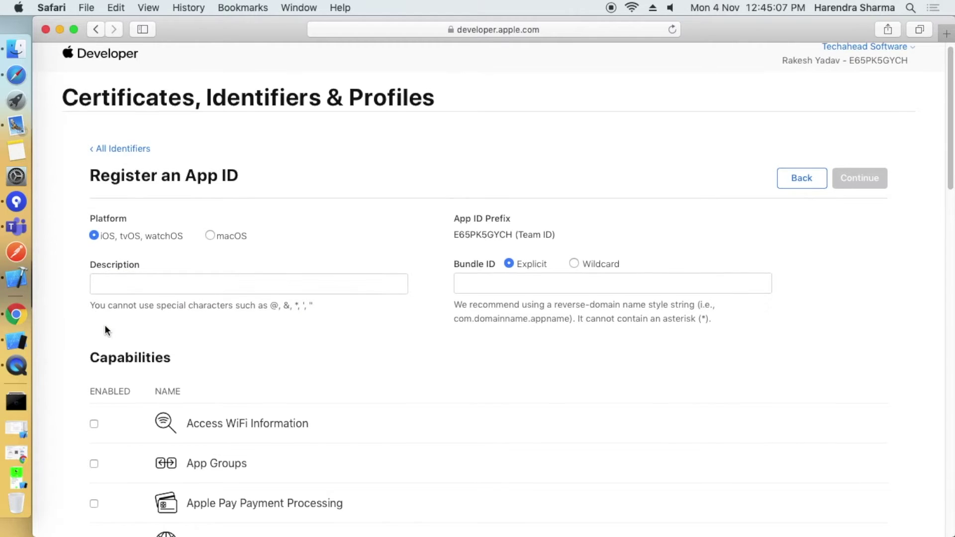
scroll(105, 328, down, 20)
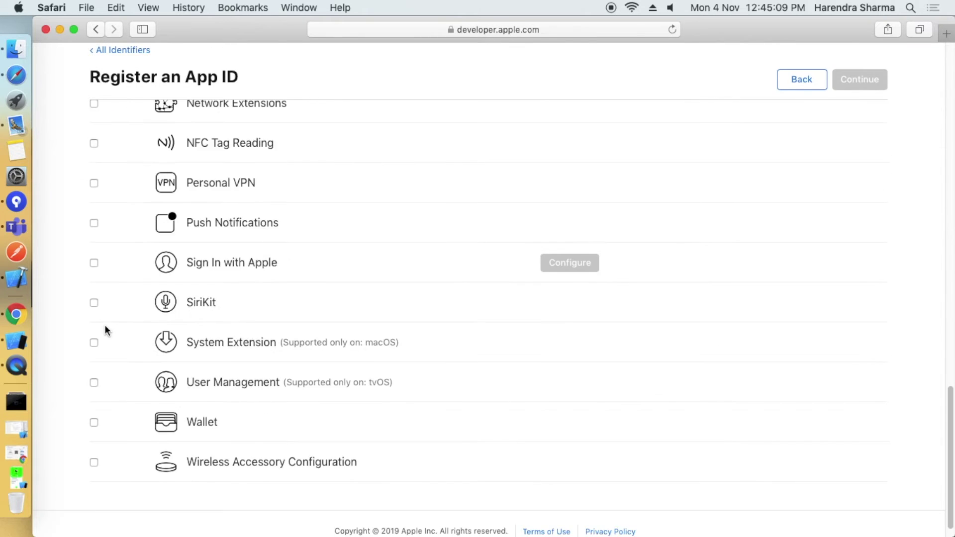
scroll(104, 329, up, 20)
click(122, 283)
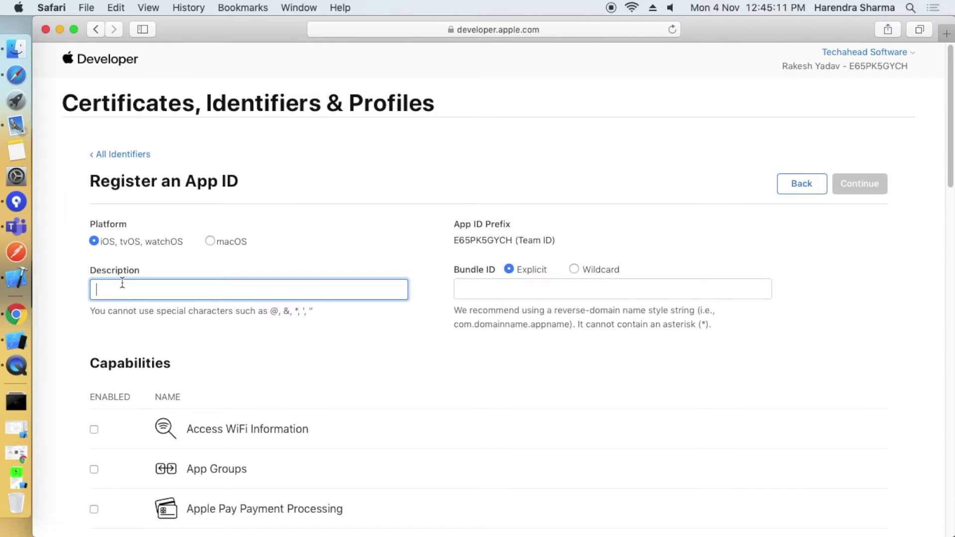
text(my app)
Enter the explicit bundle ID 'com.harry.myapp', correcting a typo.
click(480, 288)
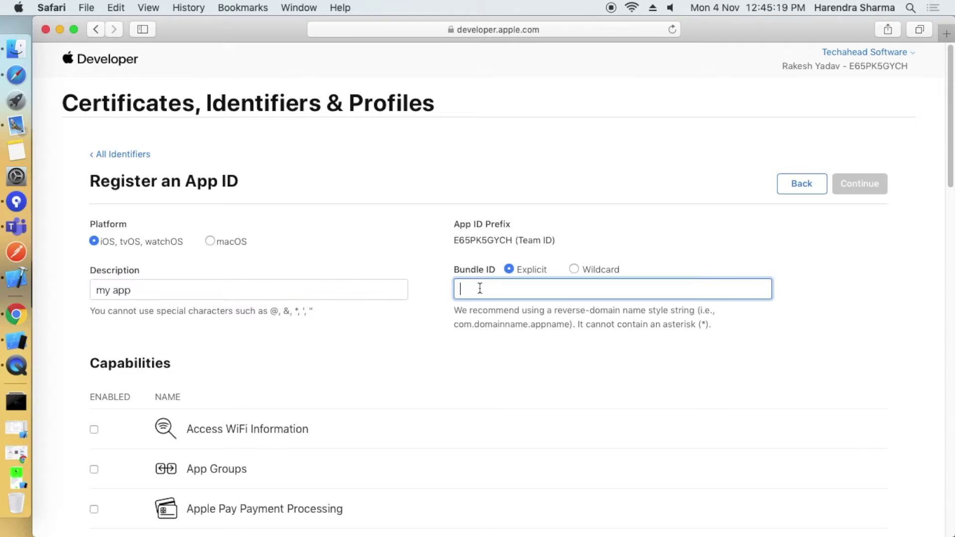
text(com)
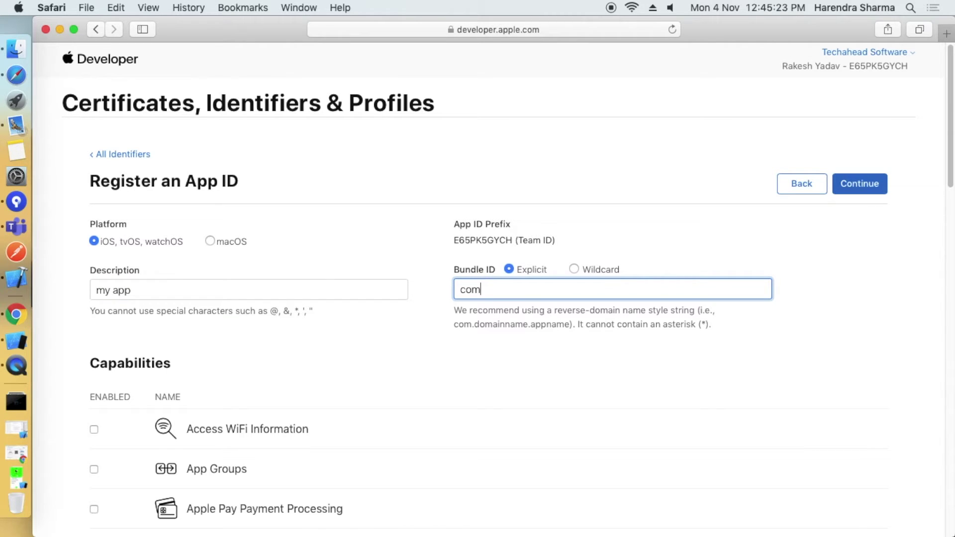
text(.harry.mya)
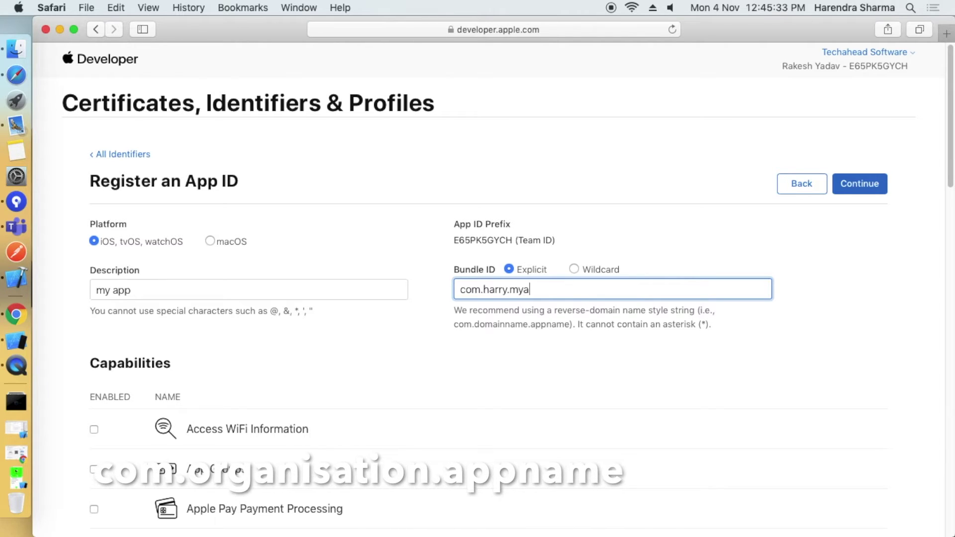
text(pp)
click(541, 363)
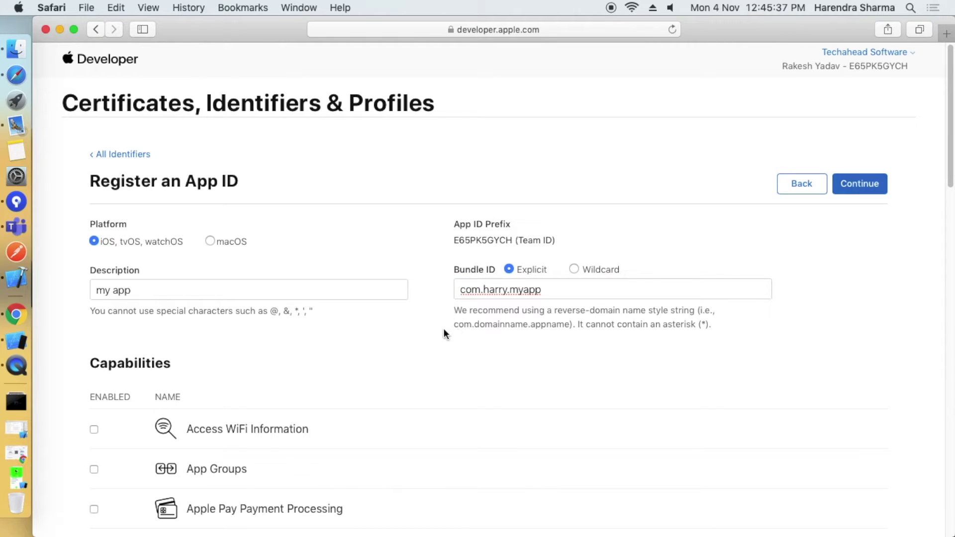
Point out the com.domainname.appname format and the no-asterisks rule.
double_click(492, 324)
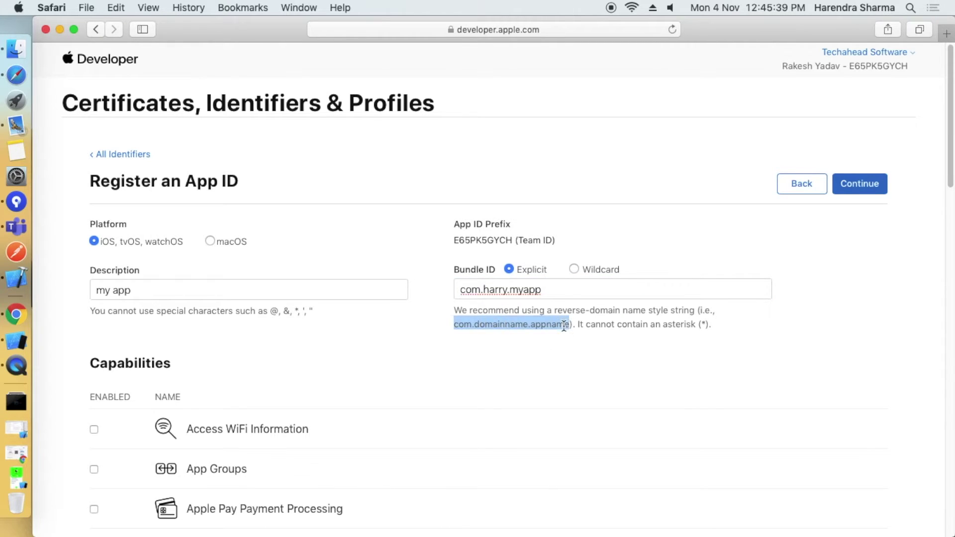
click(491, 332)
drag(454, 324, 583, 341)
click(583, 341)
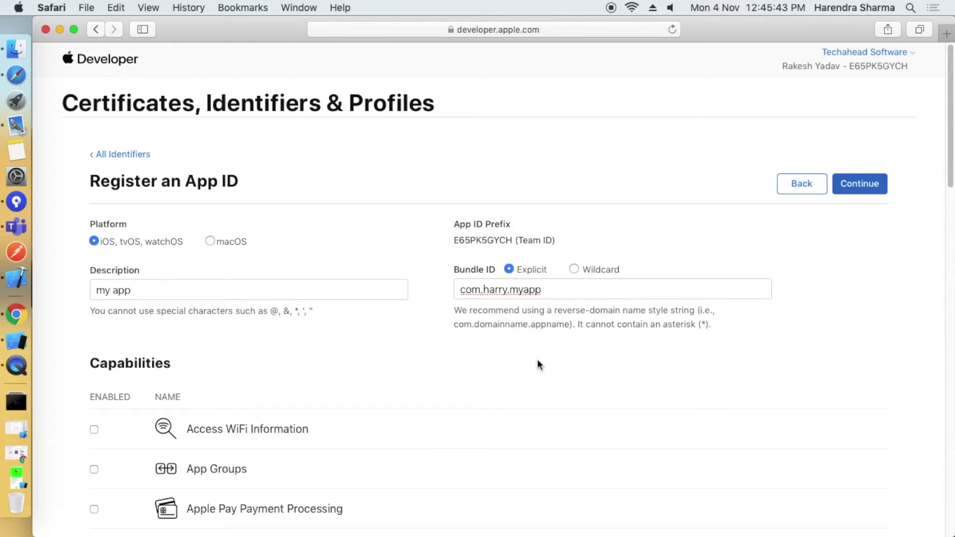
drag(577, 324, 716, 323)
click(387, 277)
Tick Push Notifications in the Capabilities list for the my app App ID.
scroll(259, 379, down, 1)
scroll(513, 378, down, 5)
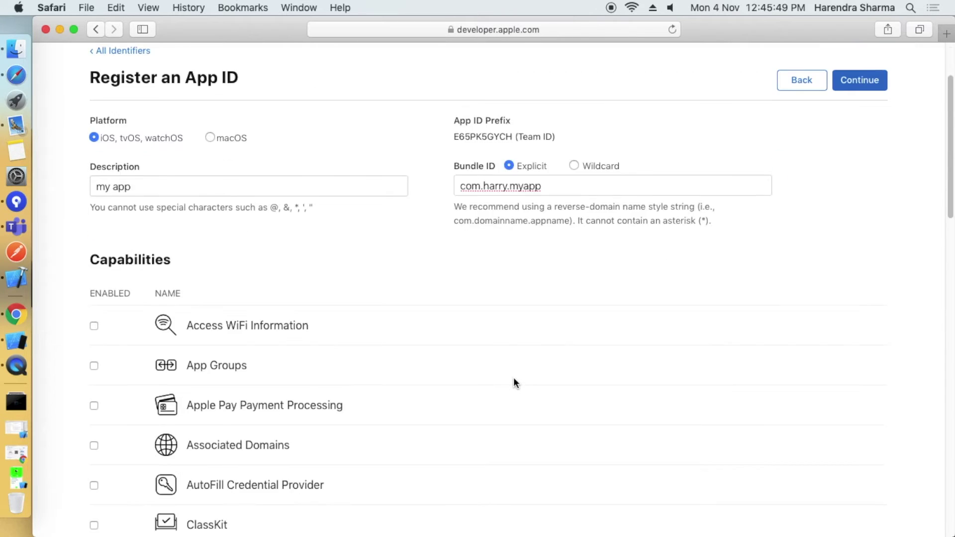
scroll(94, 304, down, 3)
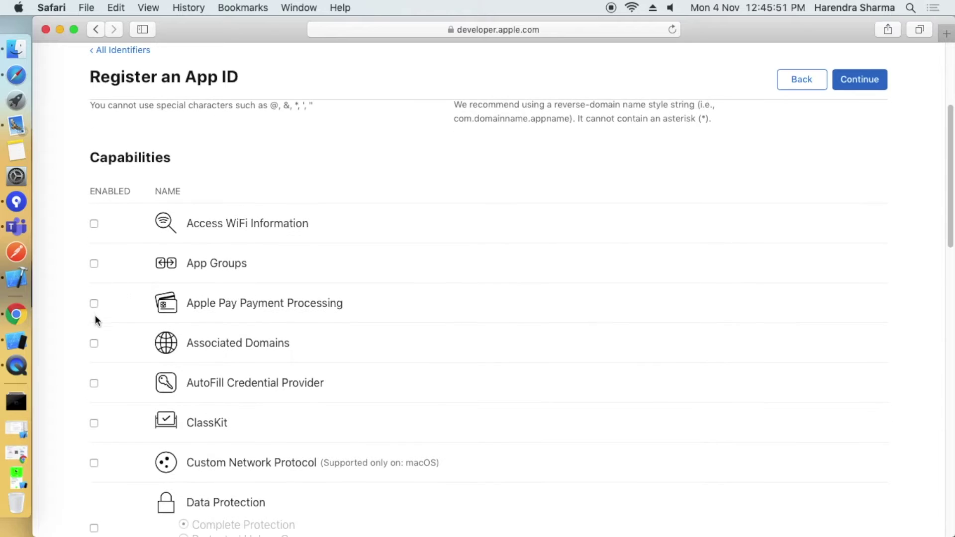
scroll(95, 359, down, 3)
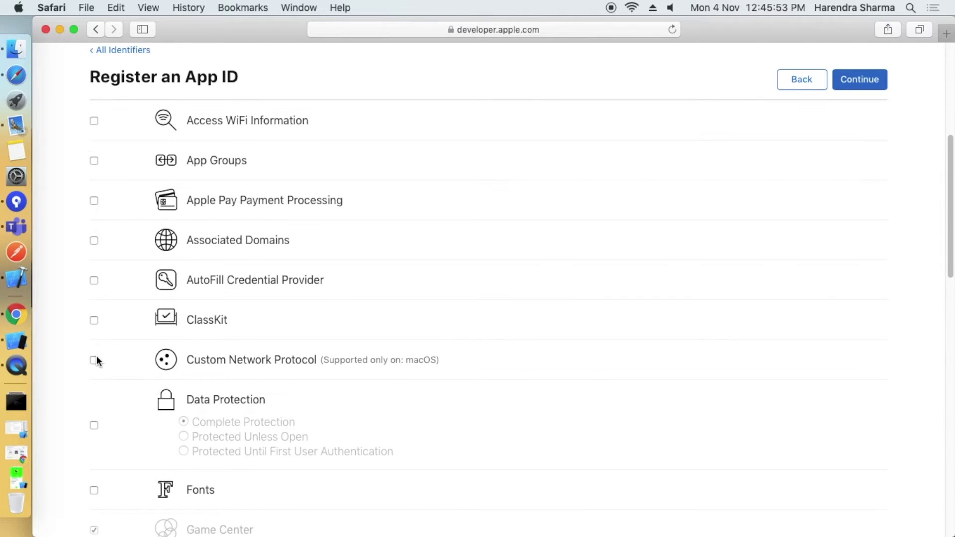
scroll(190, 440, down, 4)
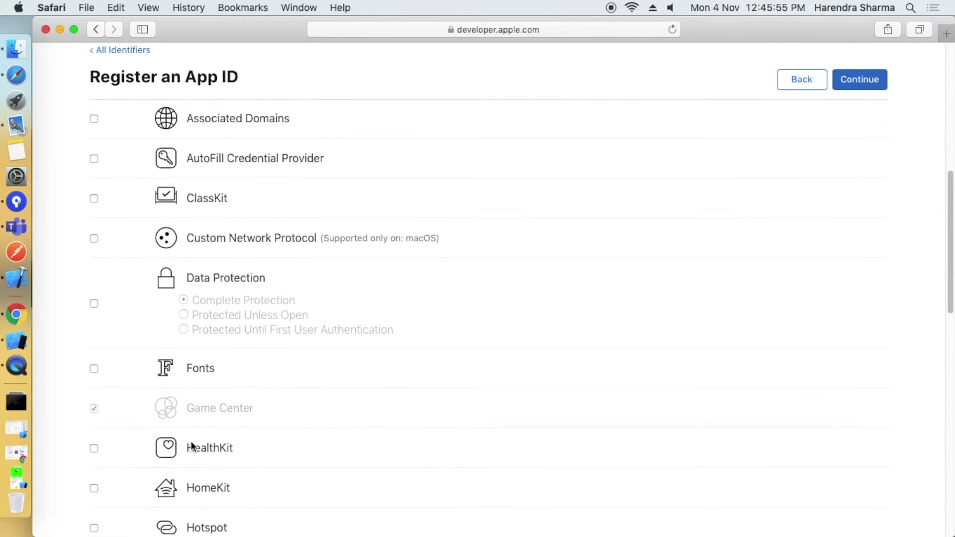
scroll(251, 466, down, 2)
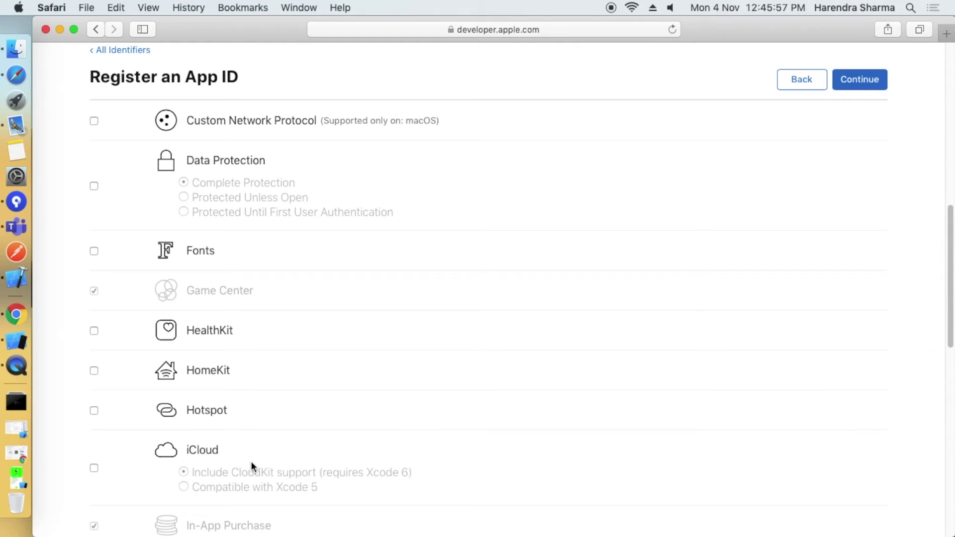
scroll(212, 433, down, 4)
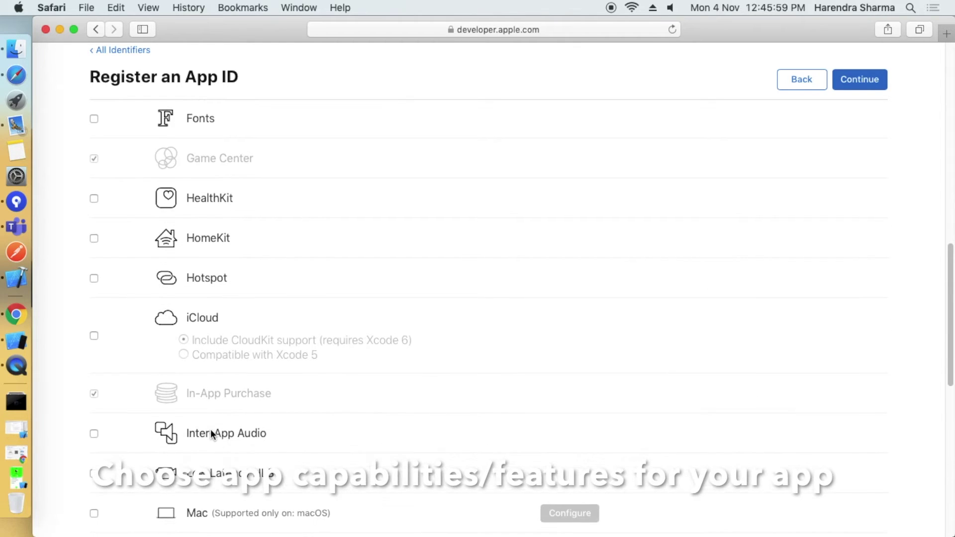
scroll(210, 431, down, 1)
scroll(221, 464, down, 1)
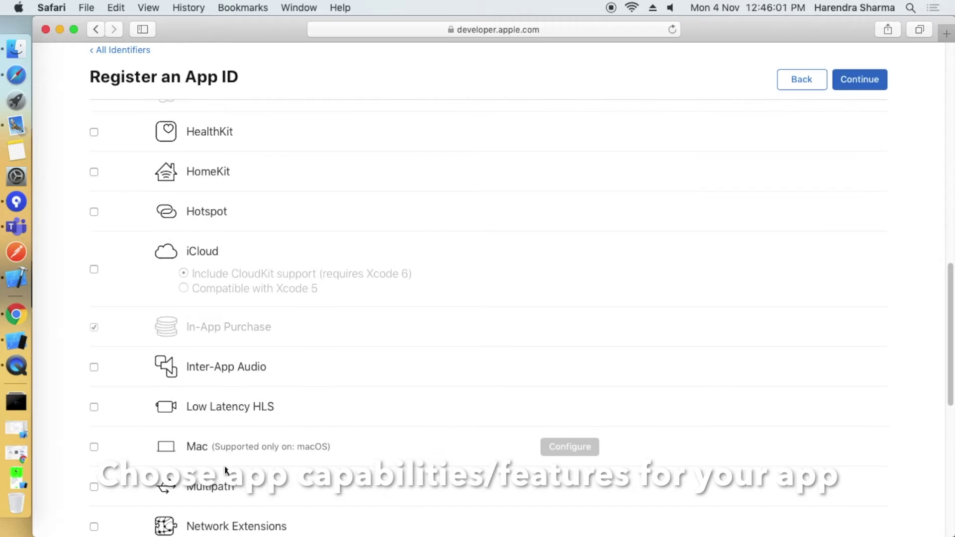
scroll(228, 457, down, 1)
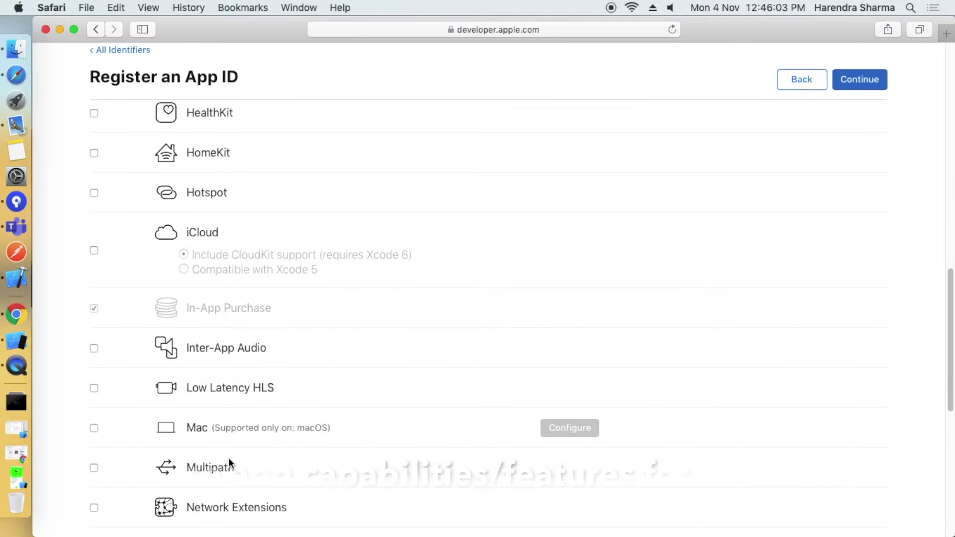
scroll(228, 458, down, 2)
scroll(228, 458, down, 4)
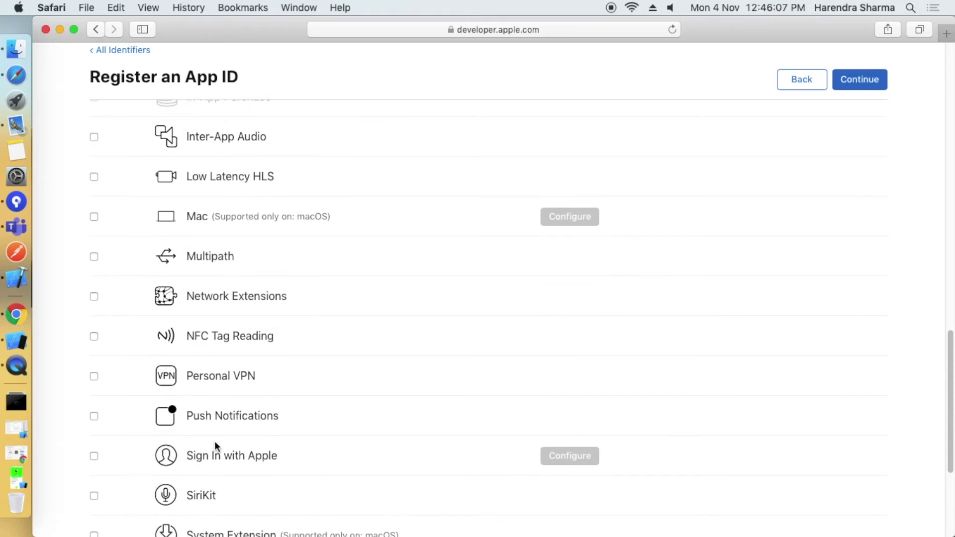
click(94, 416)
scroll(426, 477, down, 4)
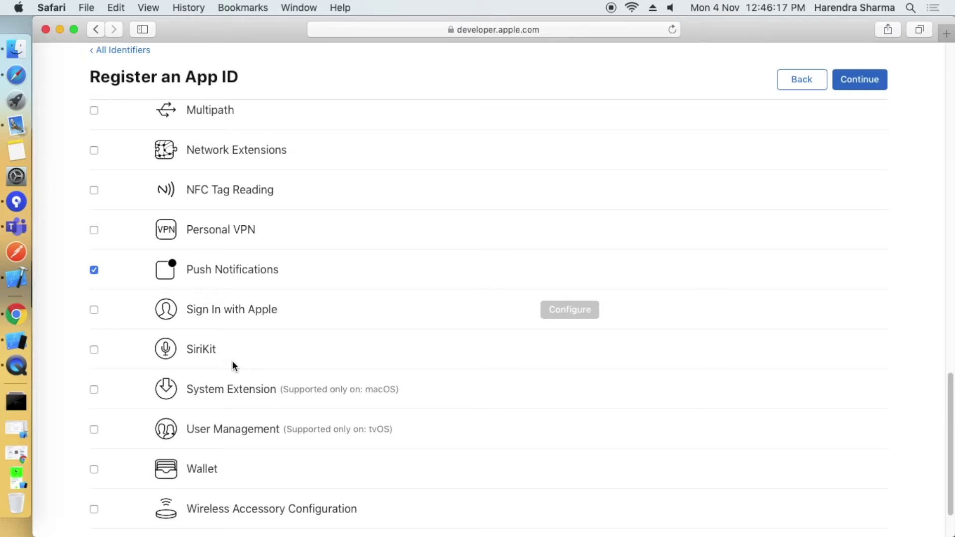
scroll(232, 362, down, 1)
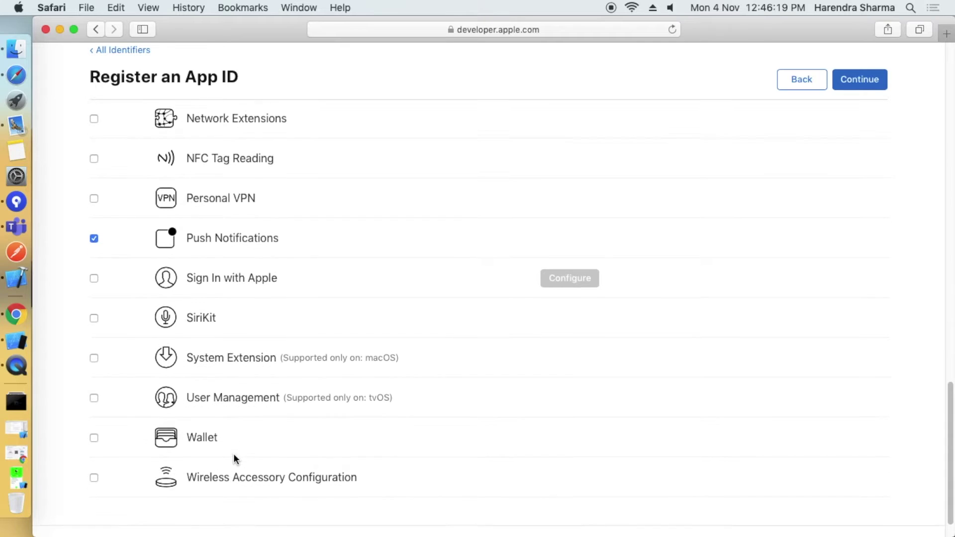
scroll(236, 458, down, 1)
scroll(225, 387, up, 1)
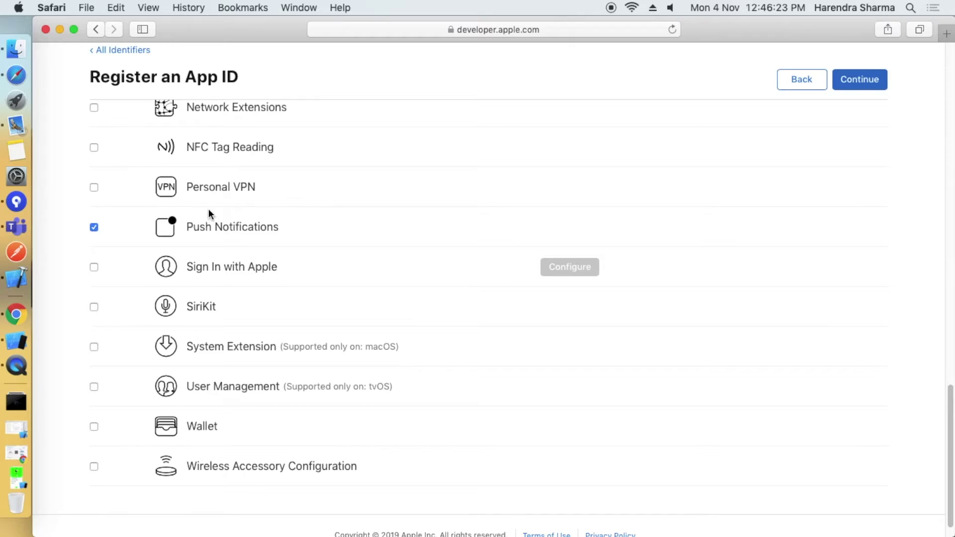
scroll(218, 356, up, 1)
scroll(276, 273, up, 20)
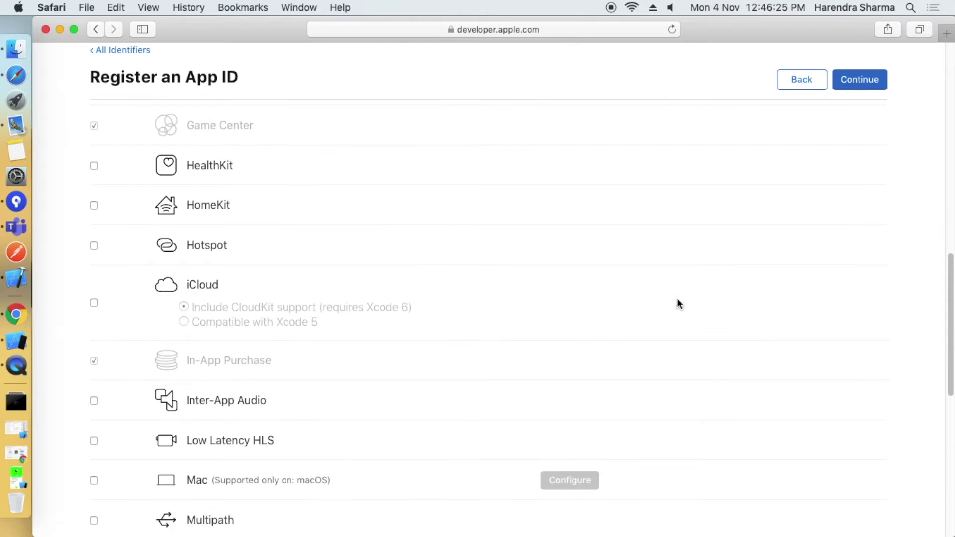
scroll(393, 271, up, 3)
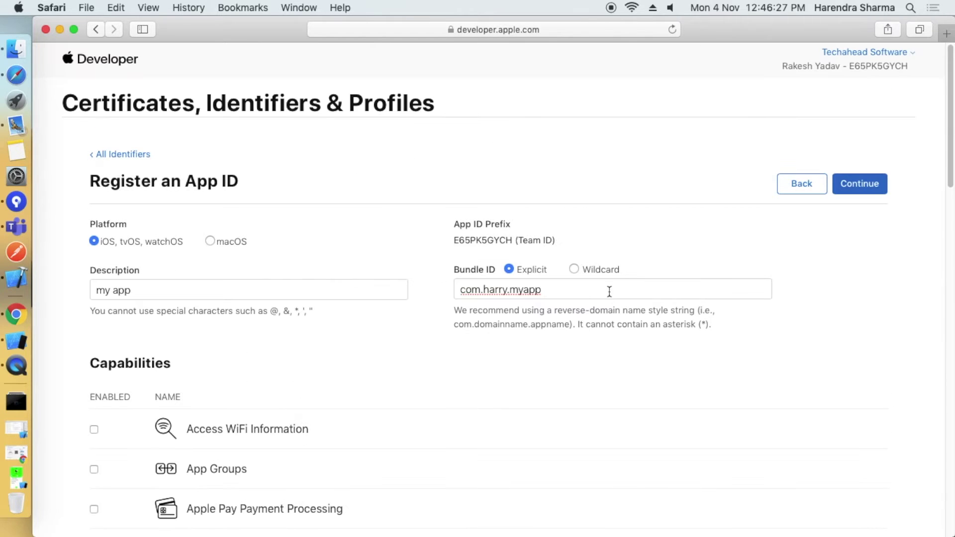
Review the bundle ID and team prefix on the confirmation page, then register com.harry.myapp.
click(860, 184)
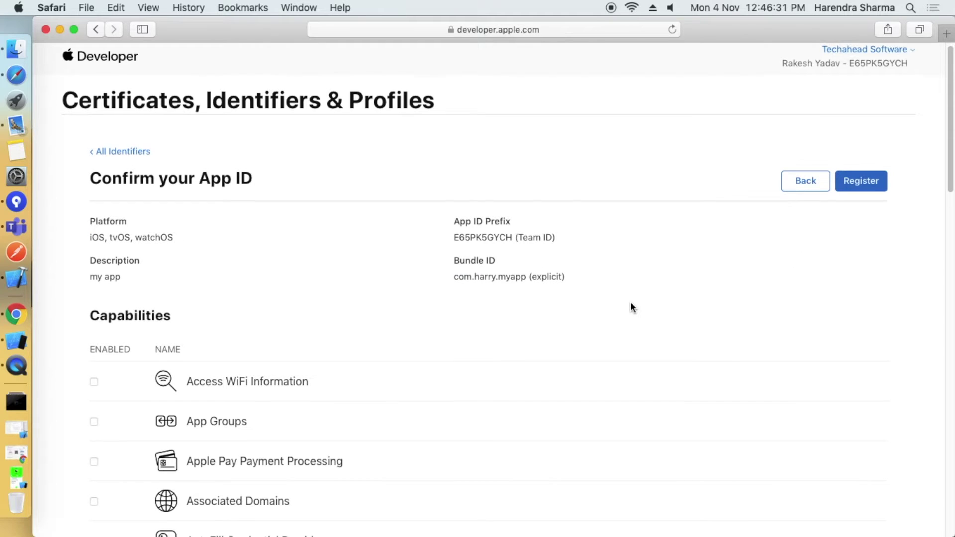
scroll(630, 307, down, 2)
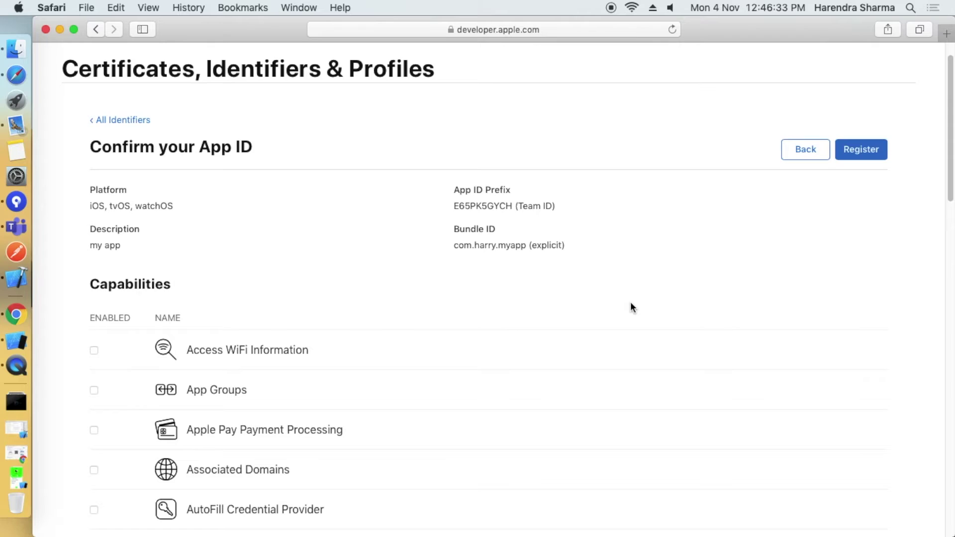
scroll(631, 307, down, 12)
scroll(630, 307, down, 7)
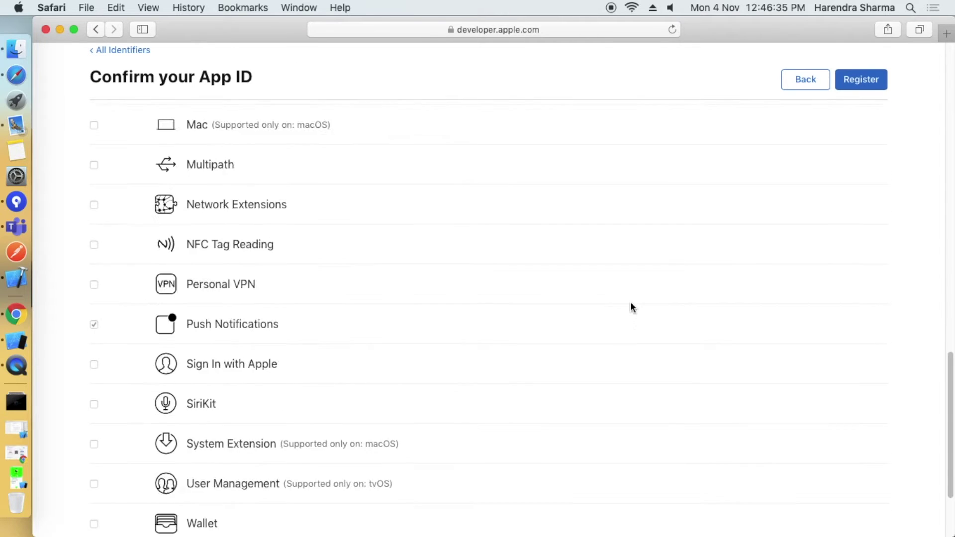
scroll(631, 307, up, 20)
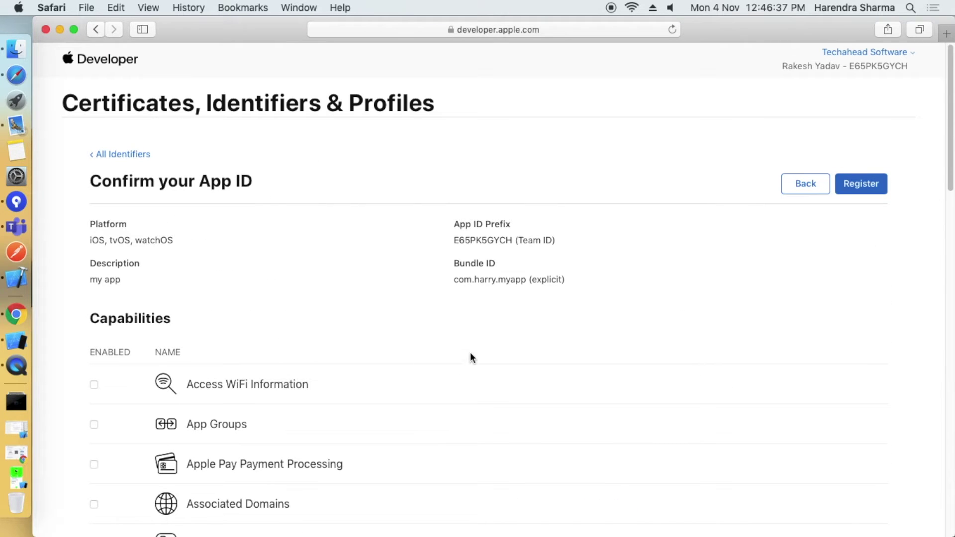
drag(455, 277, 567, 275)
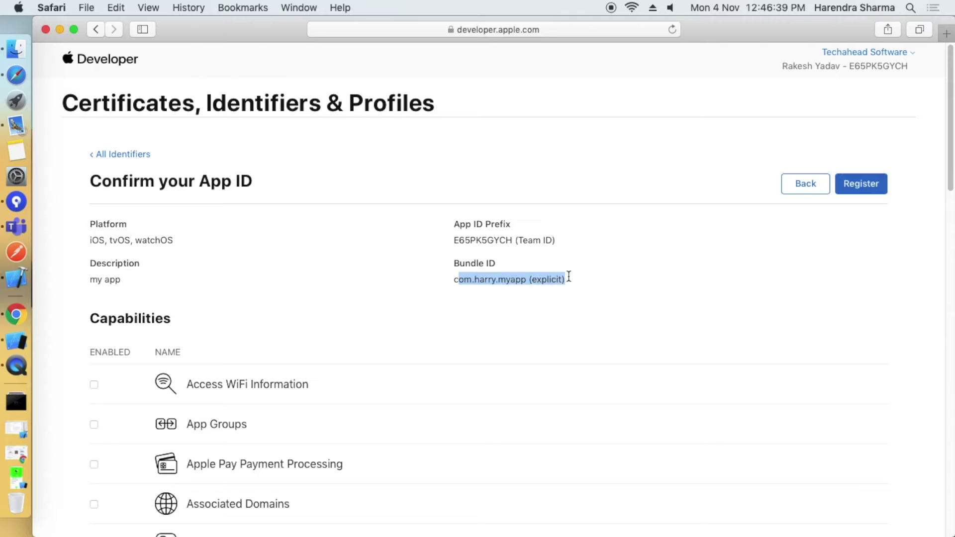
click(458, 241)
drag(457, 240, 576, 239)
click(577, 241)
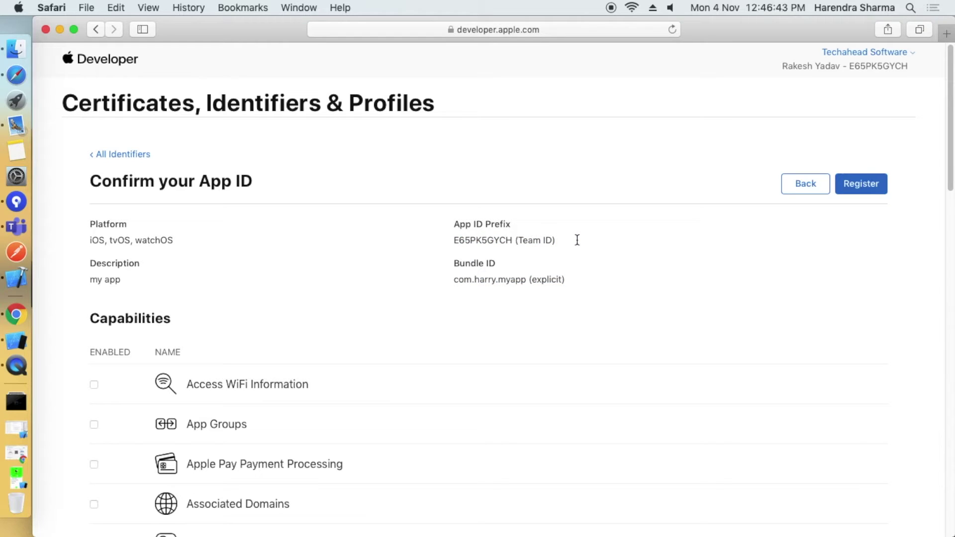
click(867, 185)
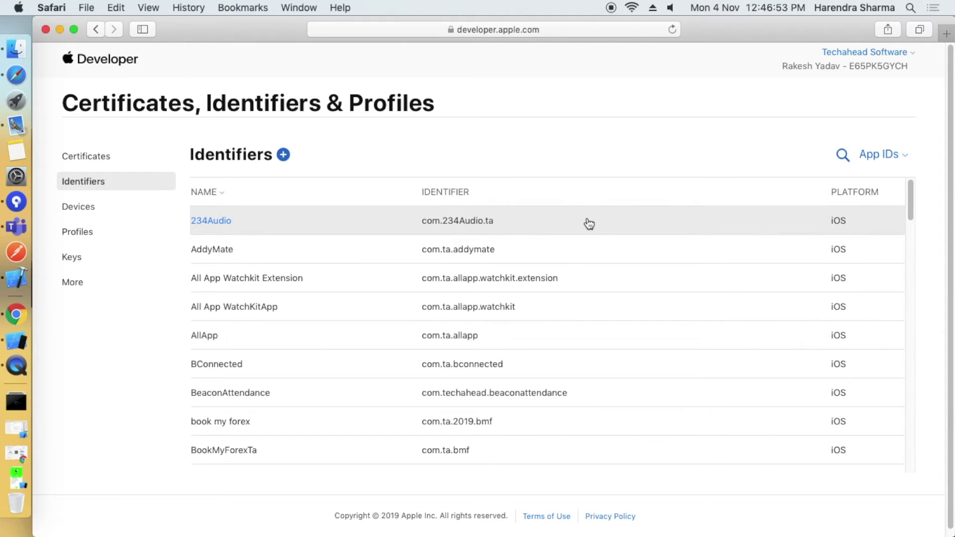
Search the identifiers for 'myapp' and open the my app (com.harry.myapp) configuration.
scroll(360, 189, down, 2)
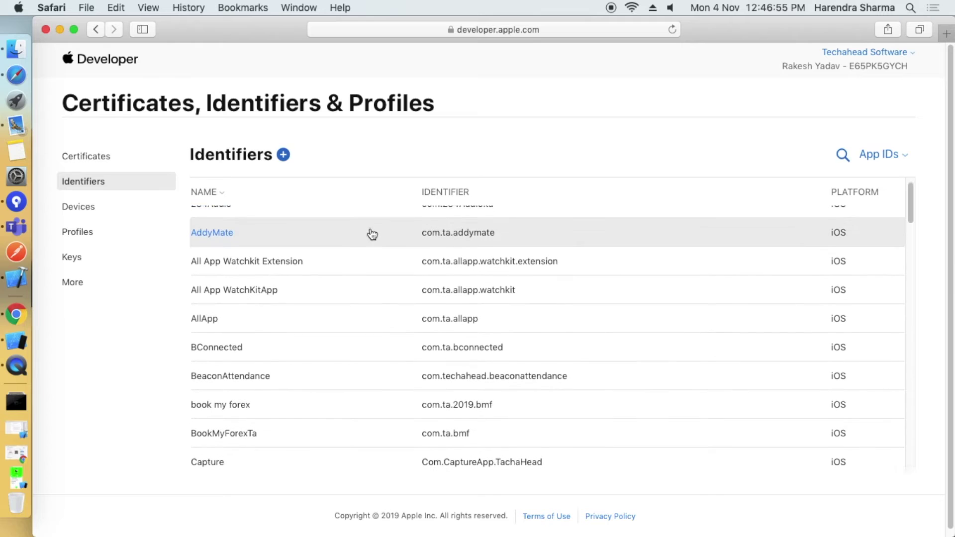
scroll(375, 242, down, 5)
scroll(458, 264, up, 7)
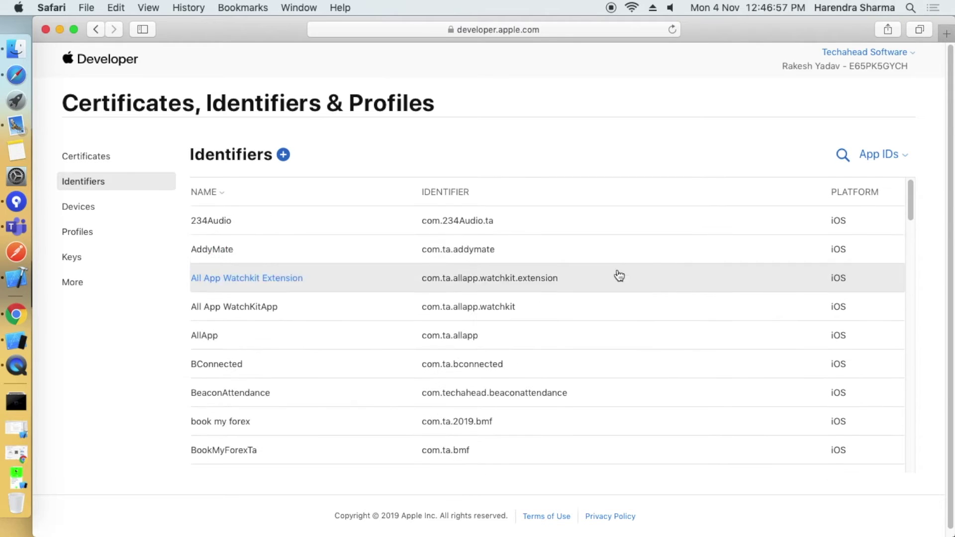
click(849, 156)
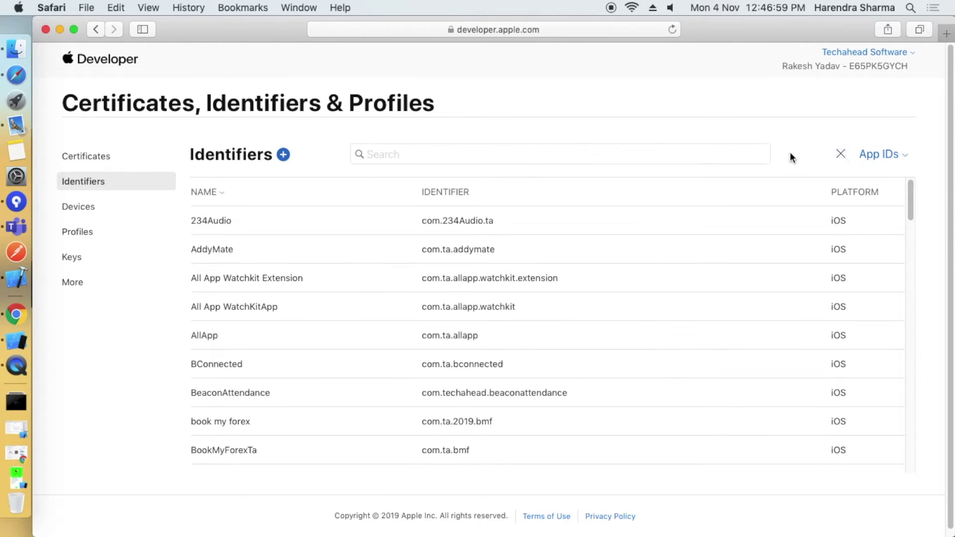
text(my)
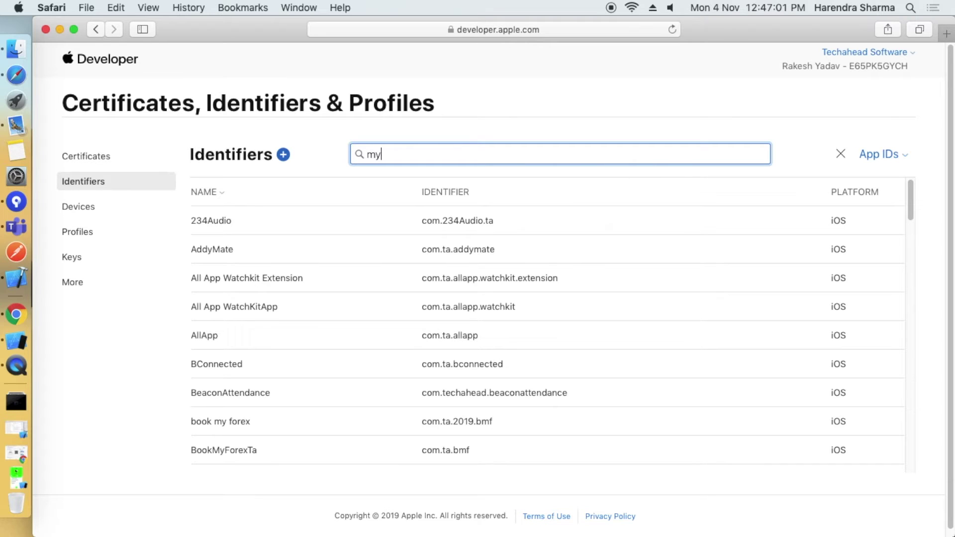
text(app)
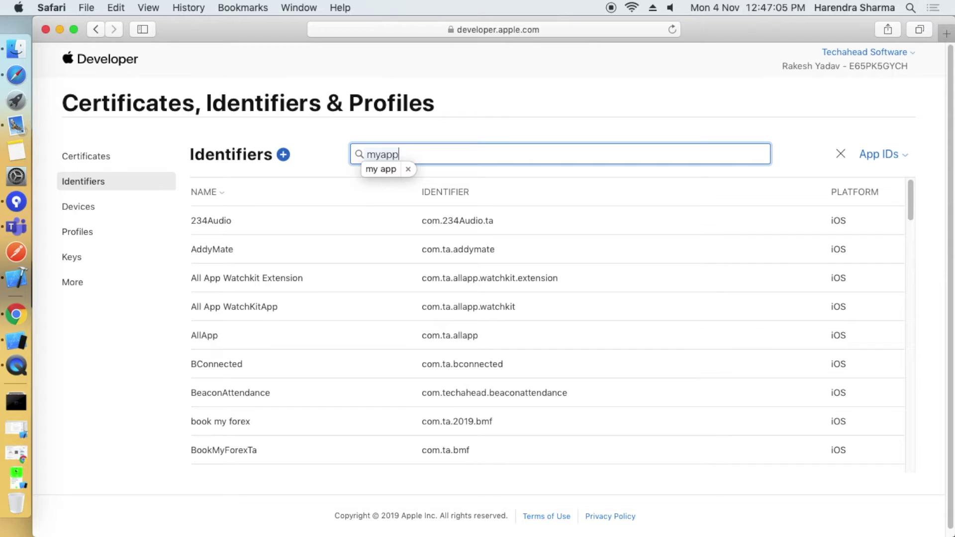
click(381, 169)
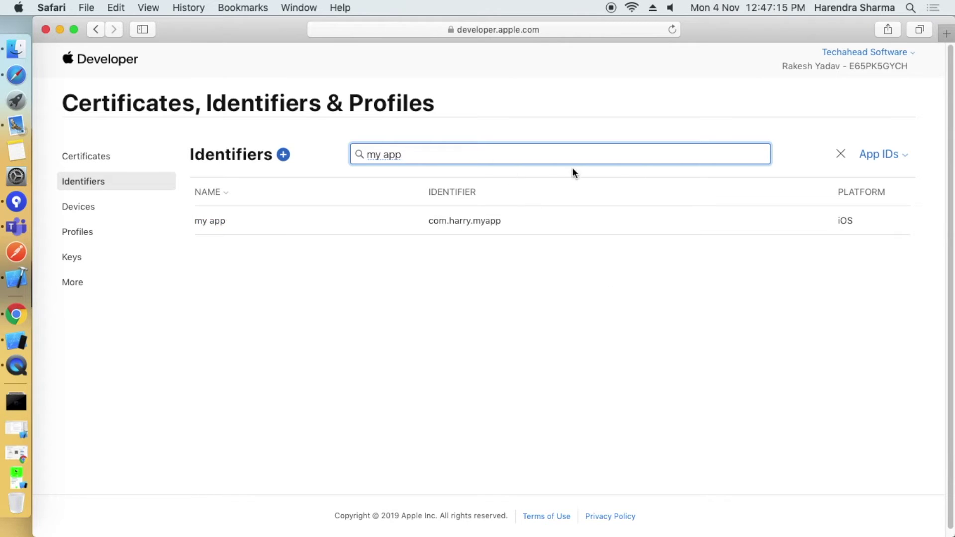
click(383, 217)
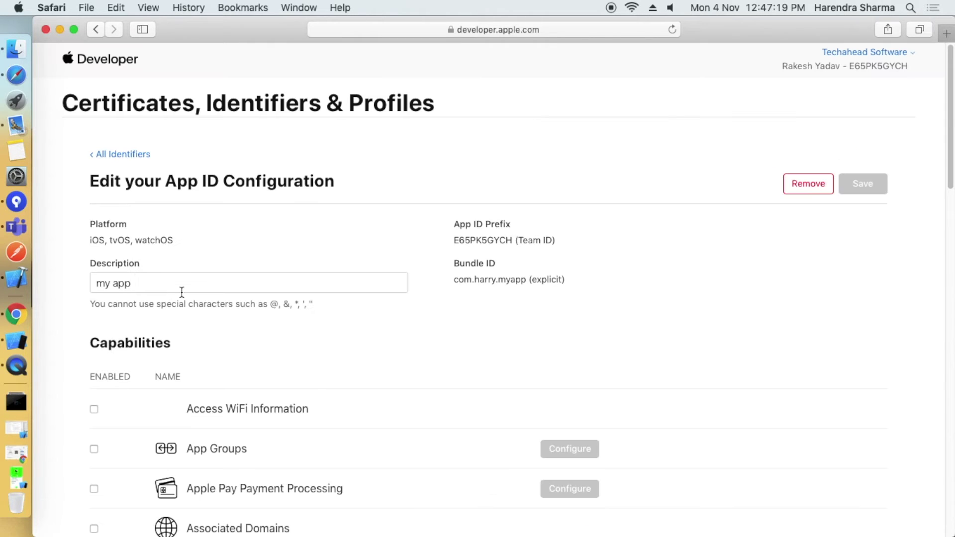
Open Configure for Push Notifications on the my app App ID.
scroll(298, 404, down, 1)
scroll(116, 444, down, 15)
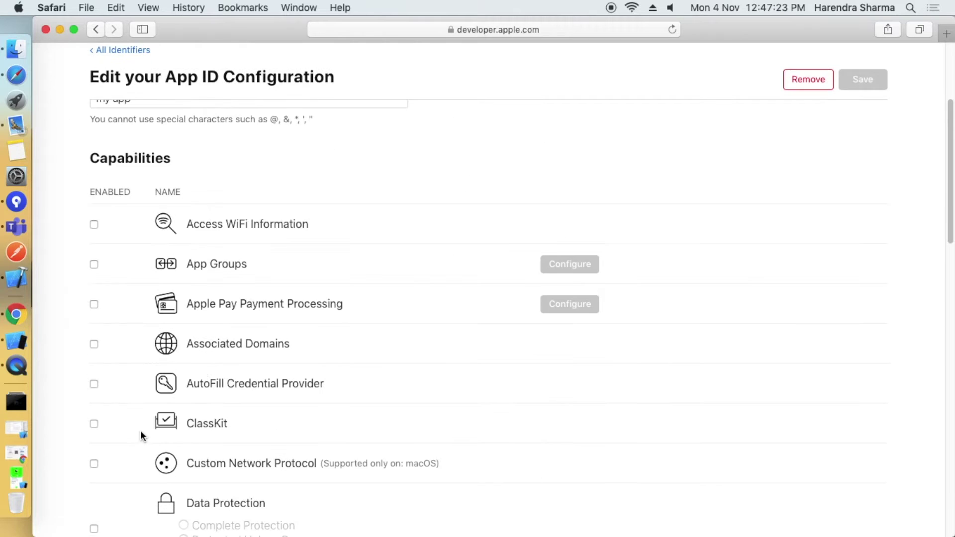
scroll(166, 407, down, 1)
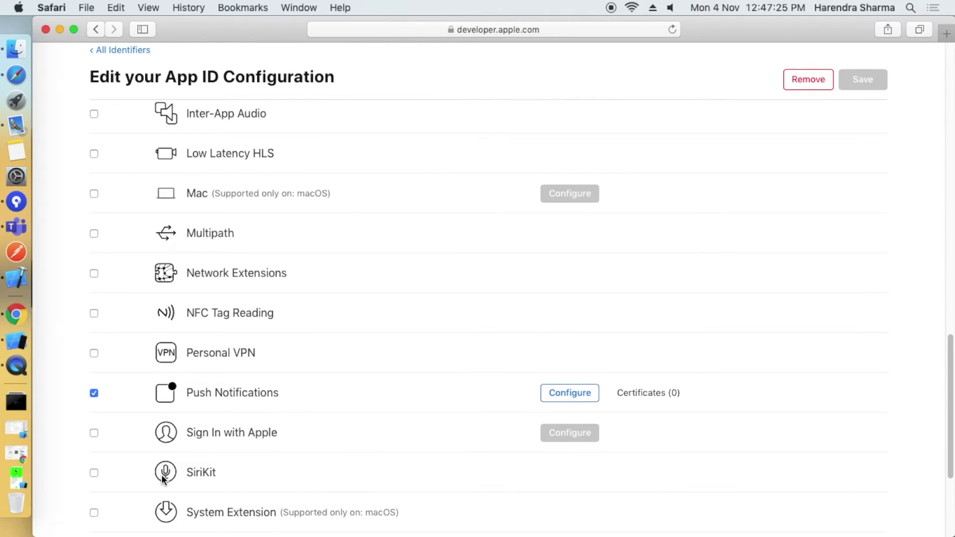
scroll(193, 410, down, 5)
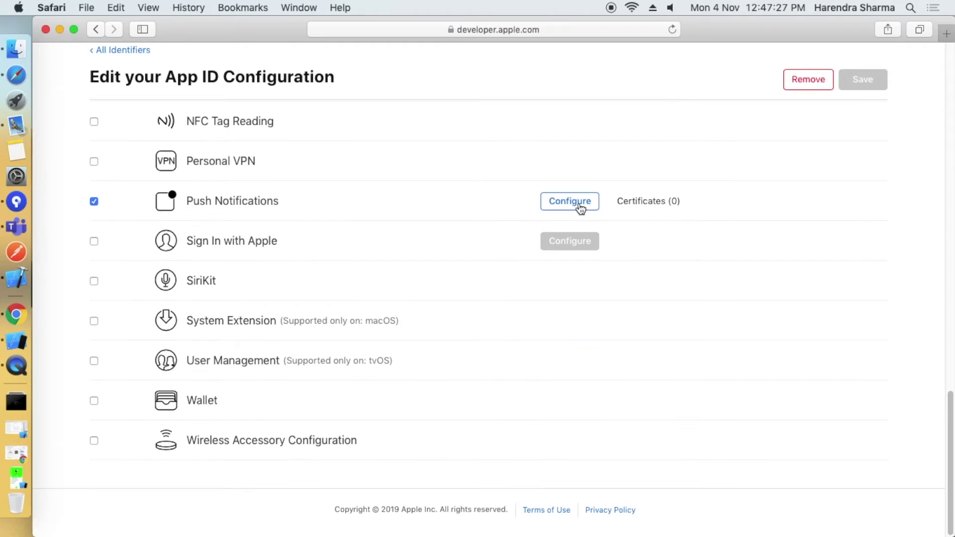
scroll(395, 377, up, 10)
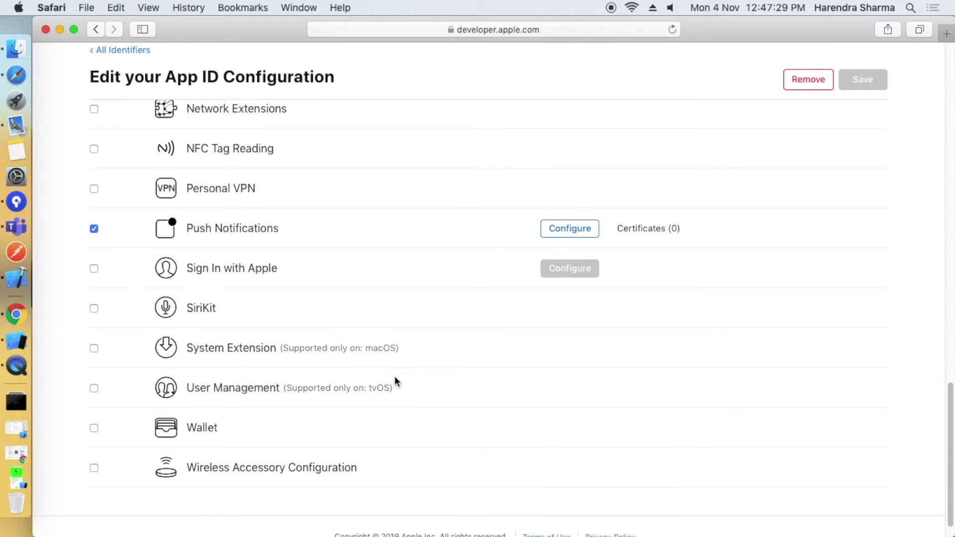
scroll(394, 377, up, 10)
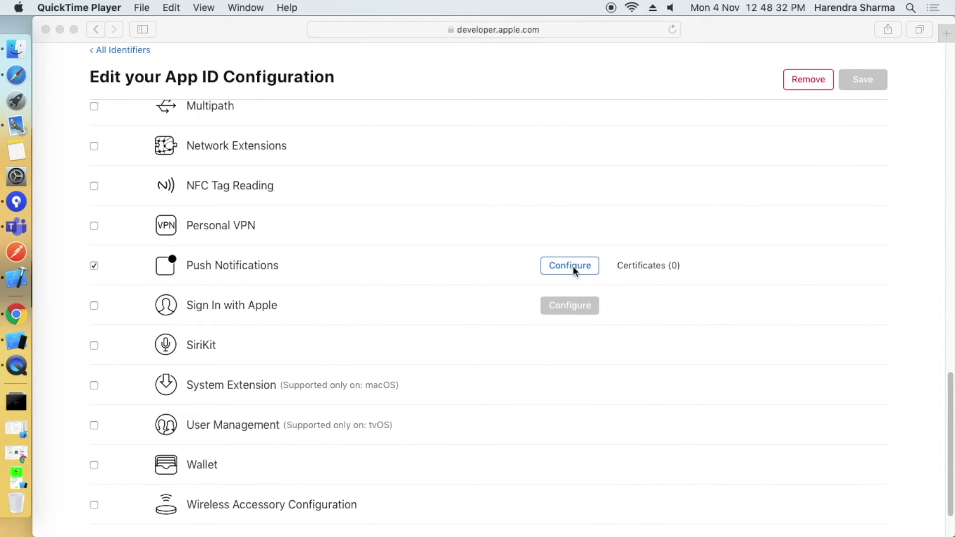
click(565, 269)
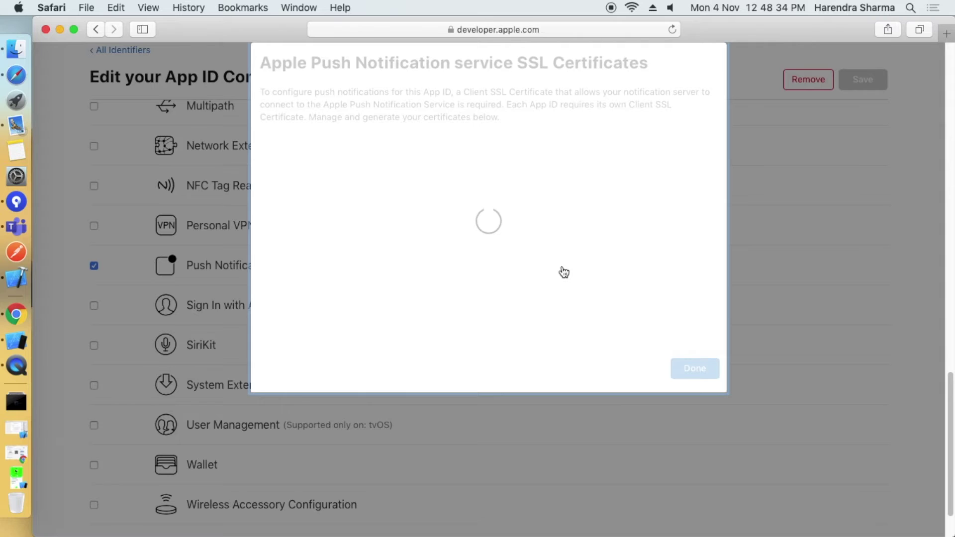
Compare the Development and Production SSL sections and start a Development certificate.
click(262, 152)
triple_click(262, 152)
drag(264, 255, 429, 262)
click(433, 292)
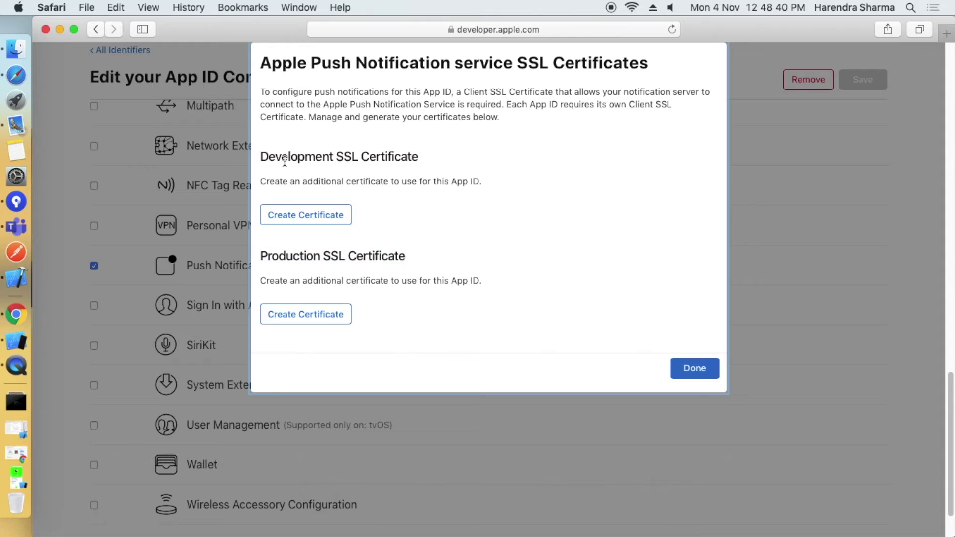
drag(260, 158, 420, 155)
click(426, 222)
click(320, 224)
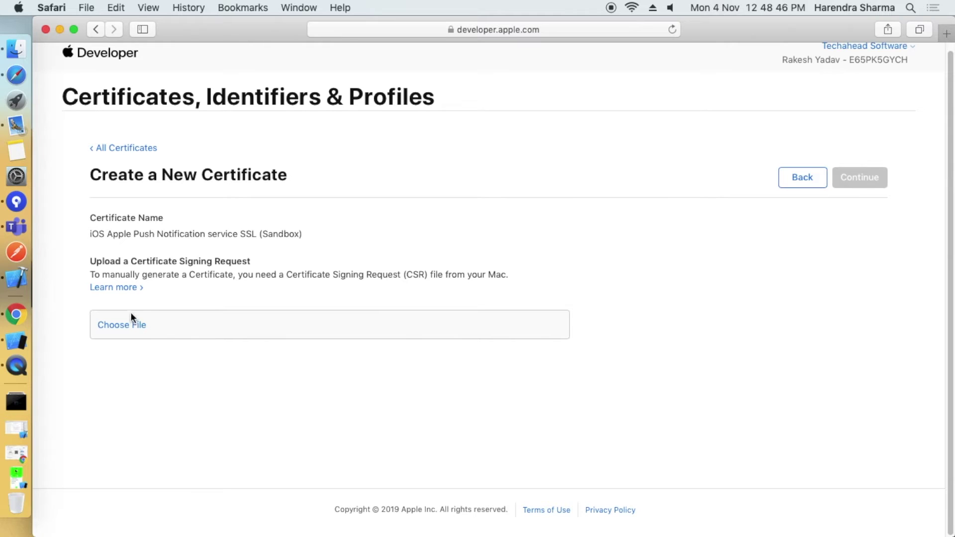
Note the CSR file requirement, then move Safari aside and open Spotlight.
drag(90, 234, 300, 236)
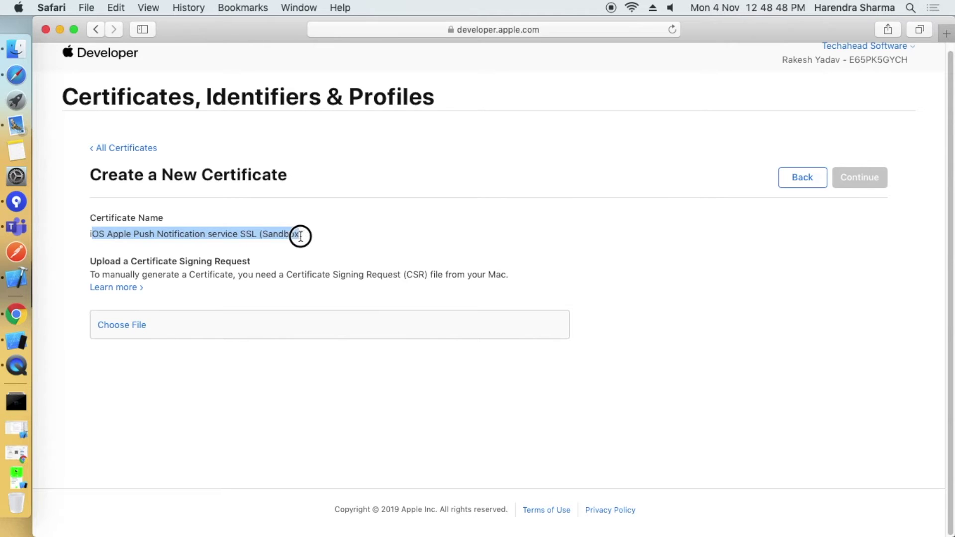
drag(88, 274, 510, 271)
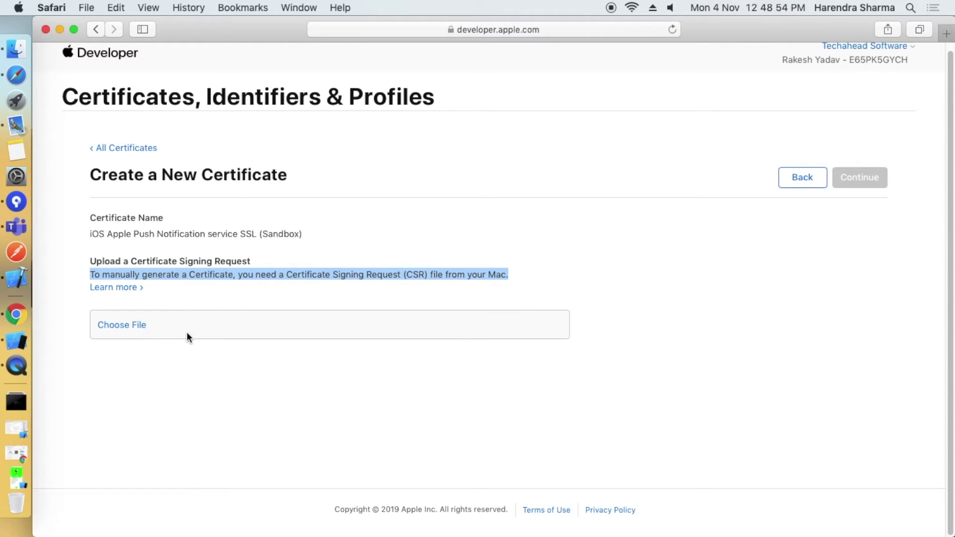
drag(734, 29, 734, 103)
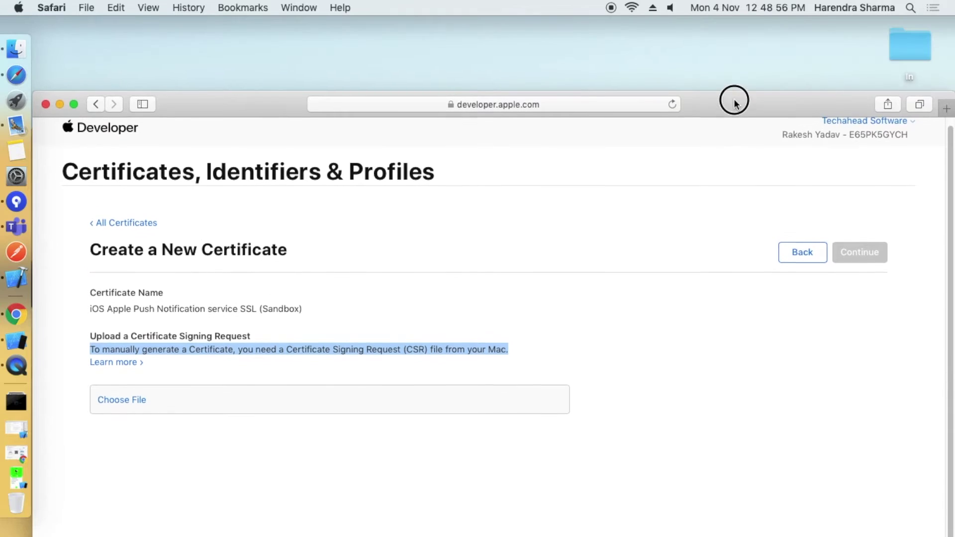
click(711, 69)
click(914, 8)
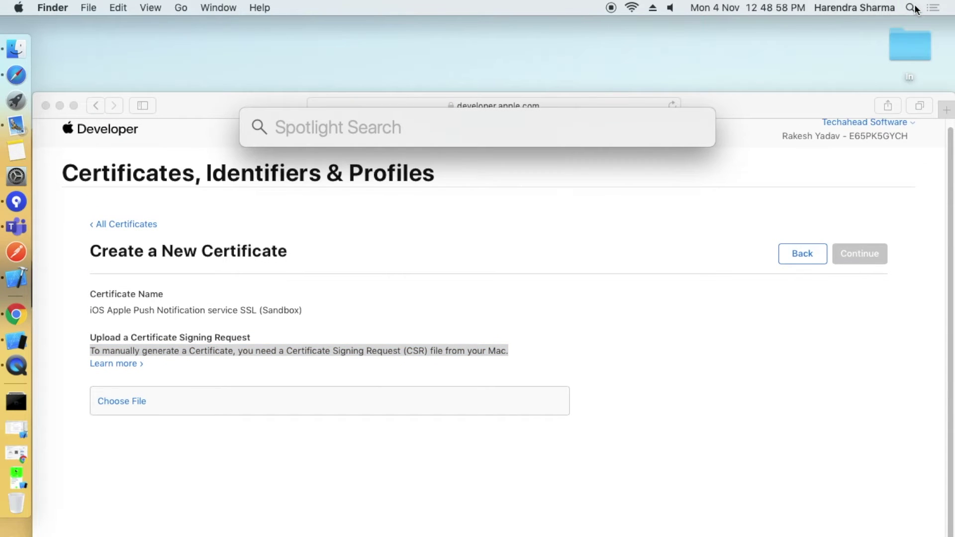
Launch Keychain Access from Spotlight by searching 'keyc'.
text(keyc)
key(Tab)
key(Return)
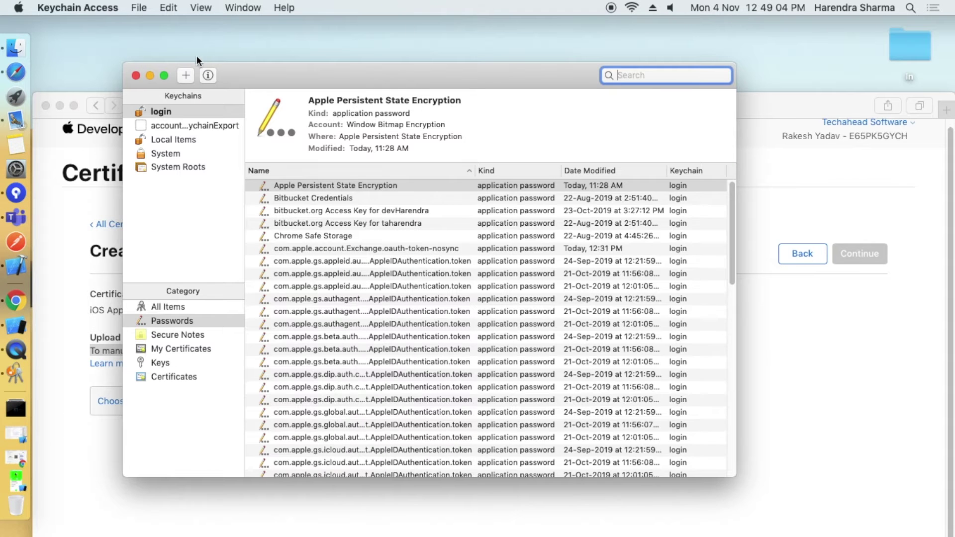
drag(238, 74, 227, 127)
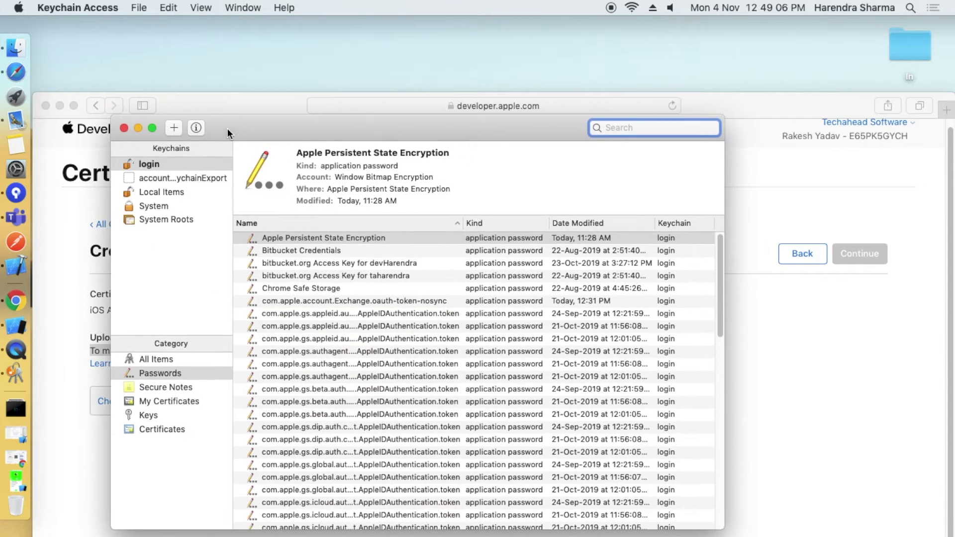
Choose Certificate Assistant > Request a Certificate From a Certificate Authority.
click(139, 8)
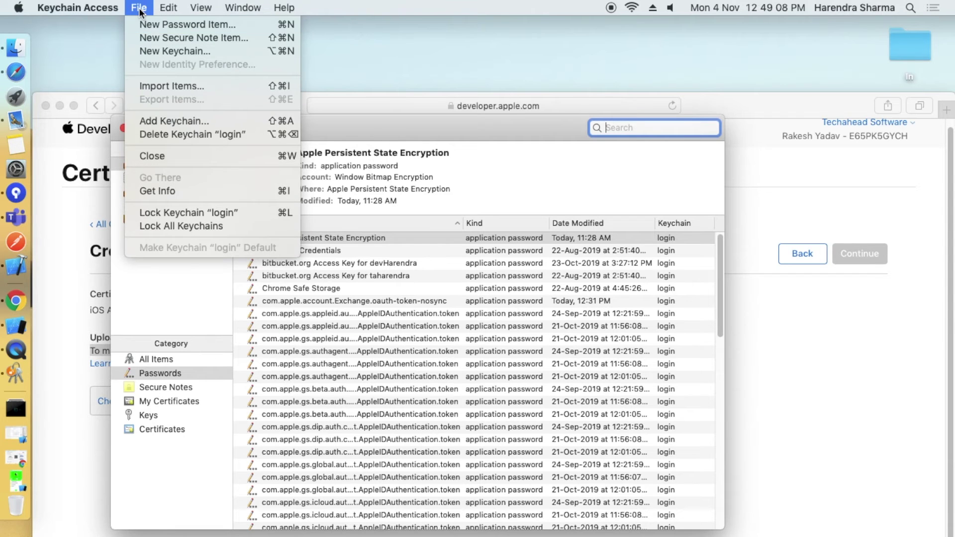
mouse_move(88, 9)
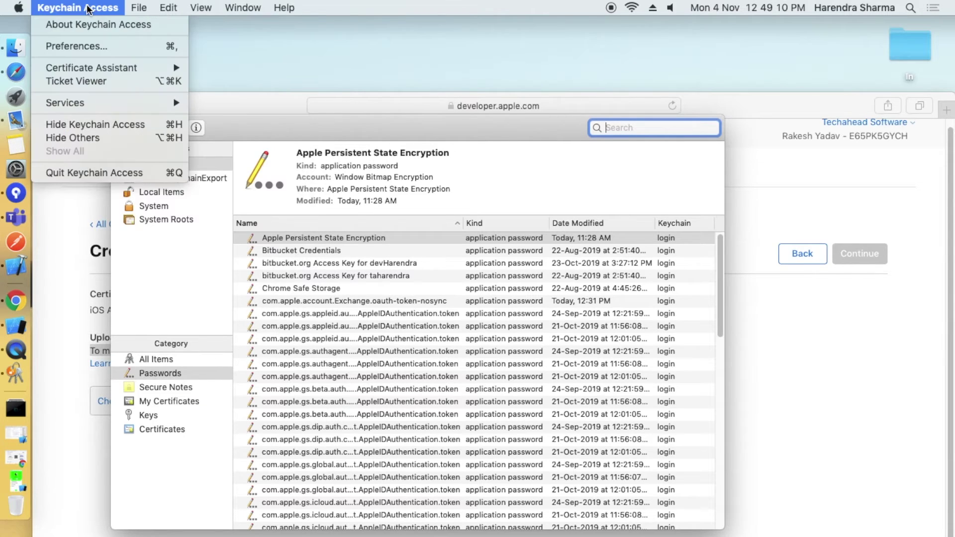
mouse_move(109, 67)
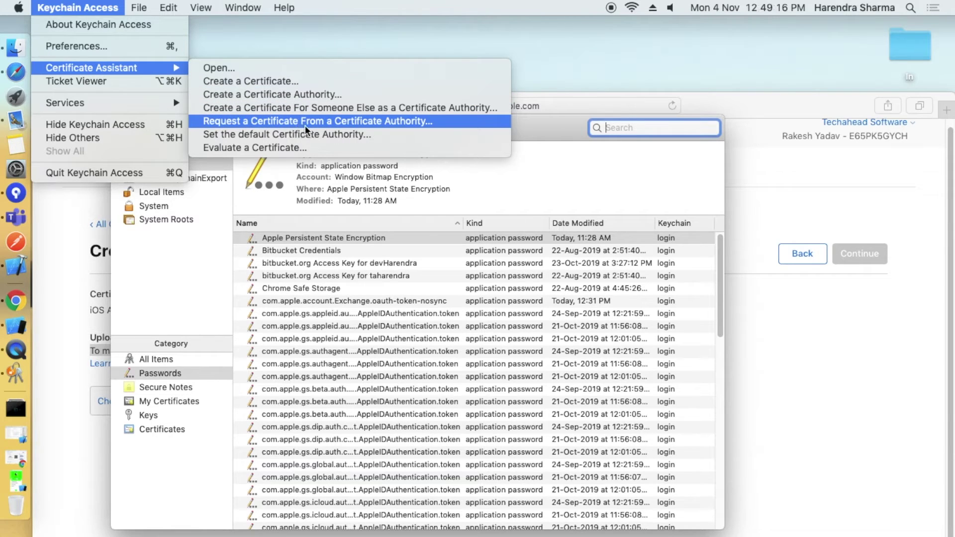
click(377, 120)
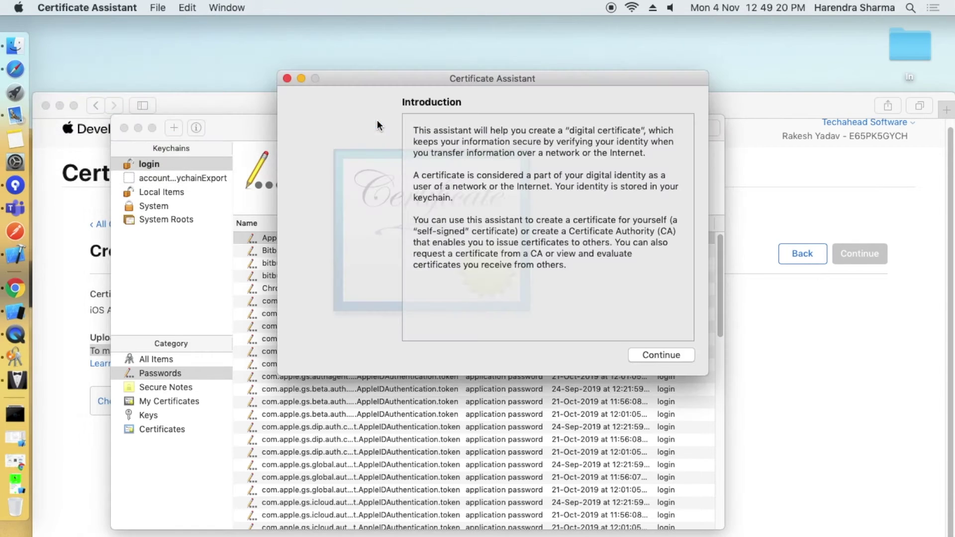
Enter the user's e-mail, choose Saved to disk, and save CertificateSigningRequest.certSigningRequest to the Desktop.
click(670, 354)
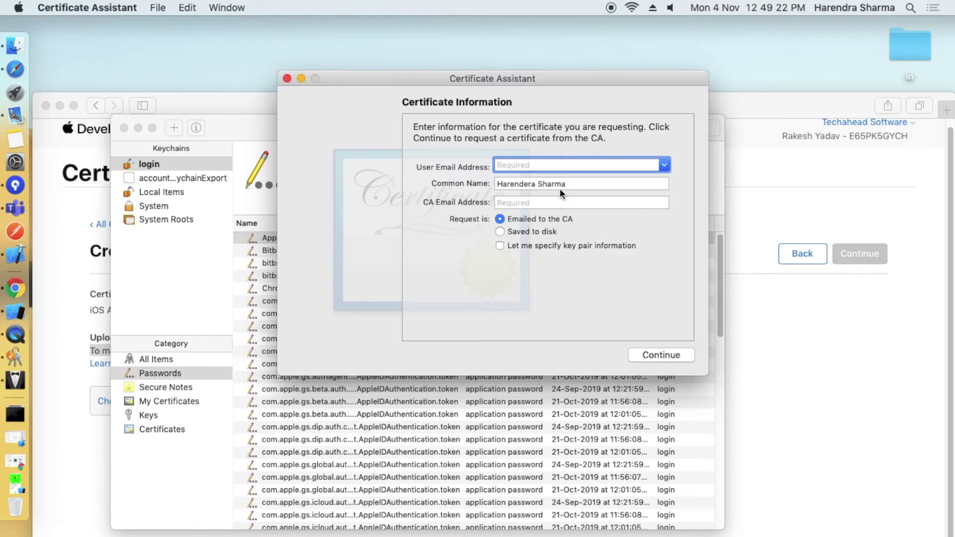
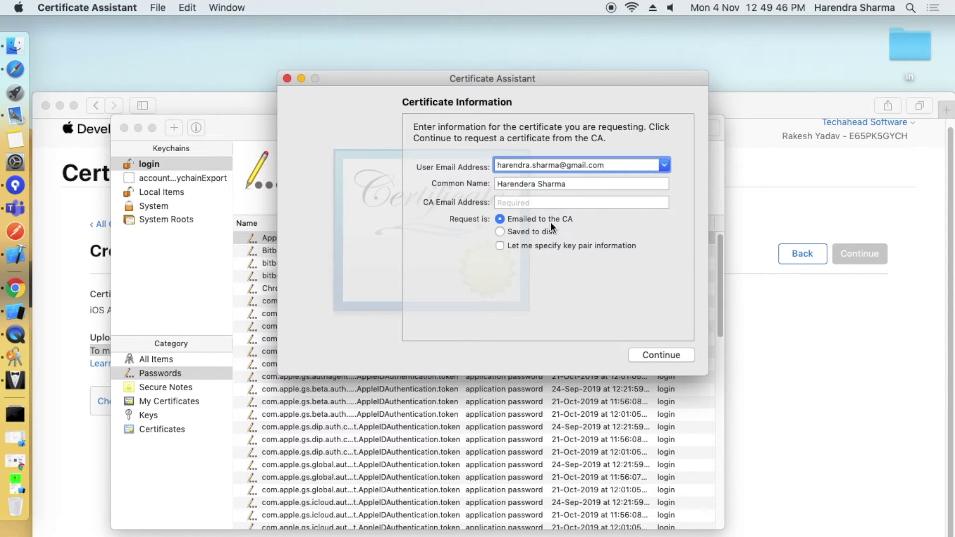
click(515, 232)
click(653, 355)
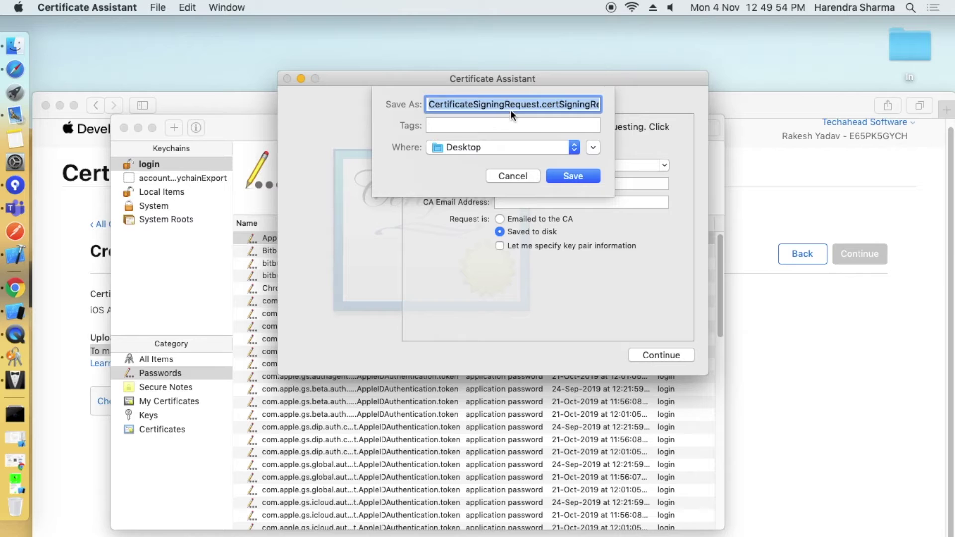
click(510, 110)
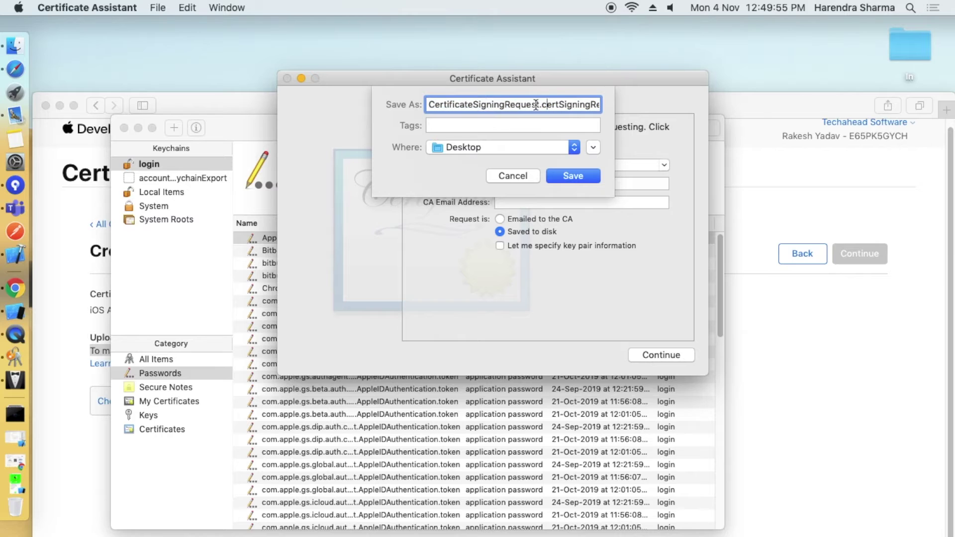
click(572, 176)
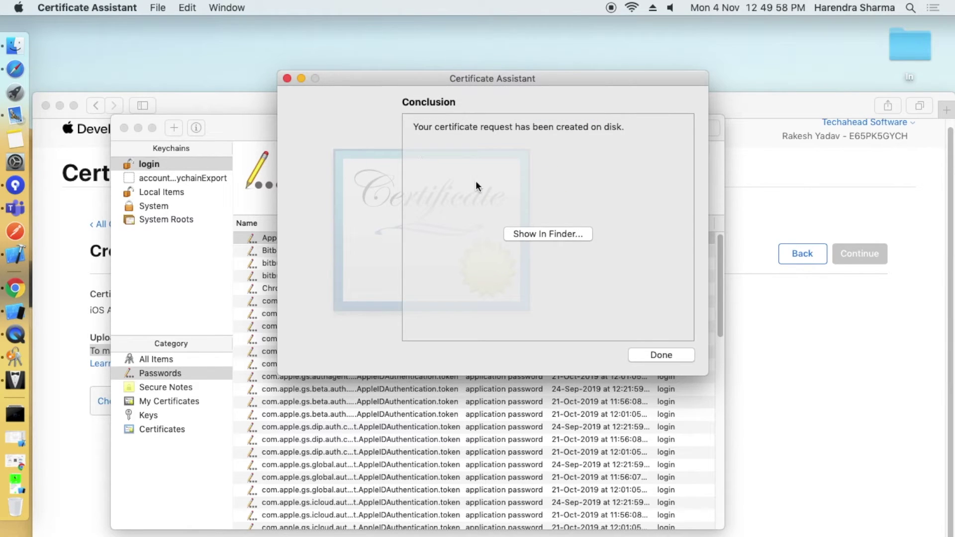
Confirm in Finder that the signing request file is on the Desktop, then close Finder and the Certificate Assistant.
click(535, 234)
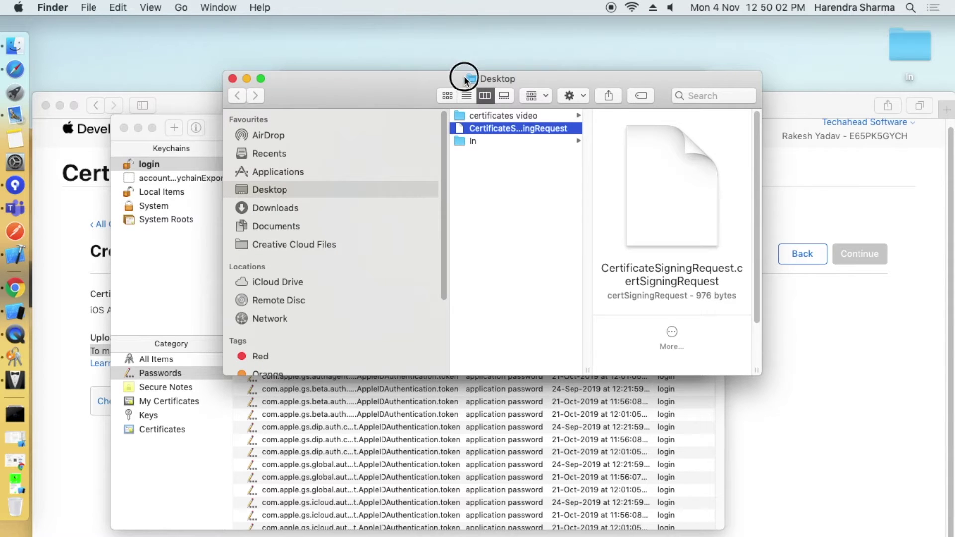
drag(464, 80, 492, 80)
click(261, 77)
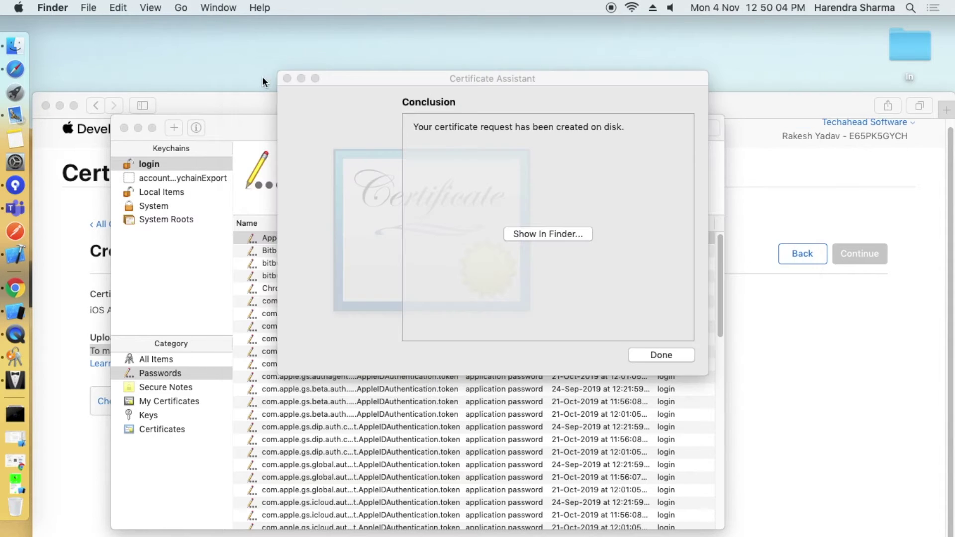
click(287, 78)
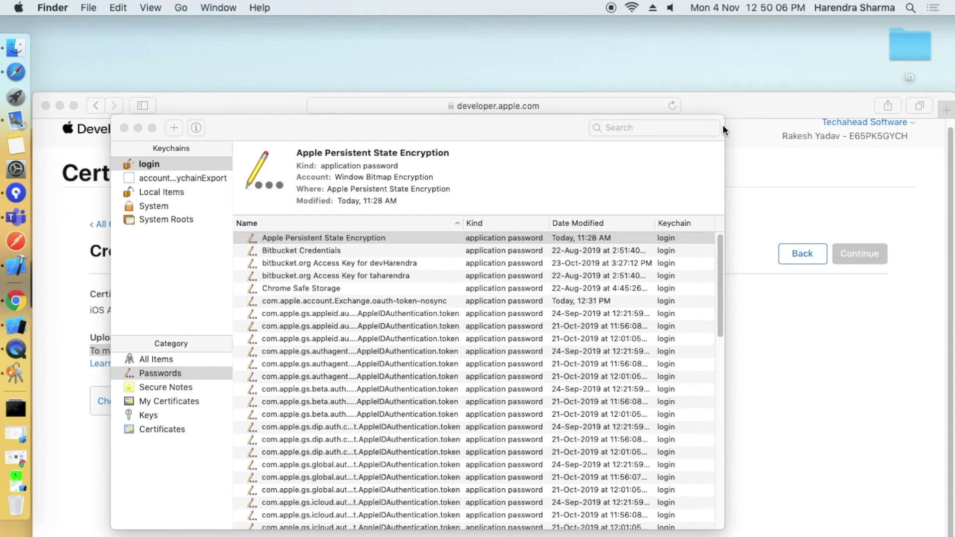
Close Keychain Access and bring Safari back on the Create a New Certificate page.
click(723, 124)
click(840, 200)
click(910, 237)
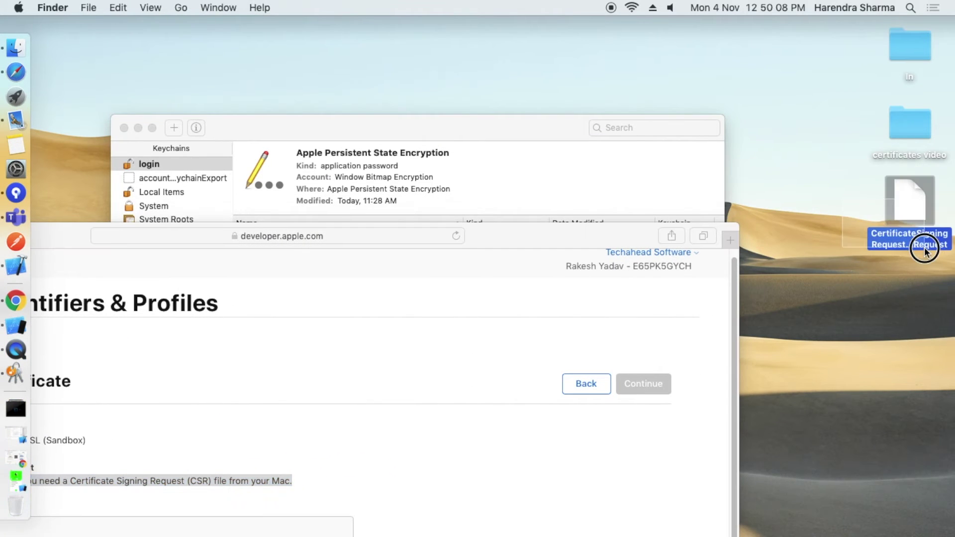
click(123, 128)
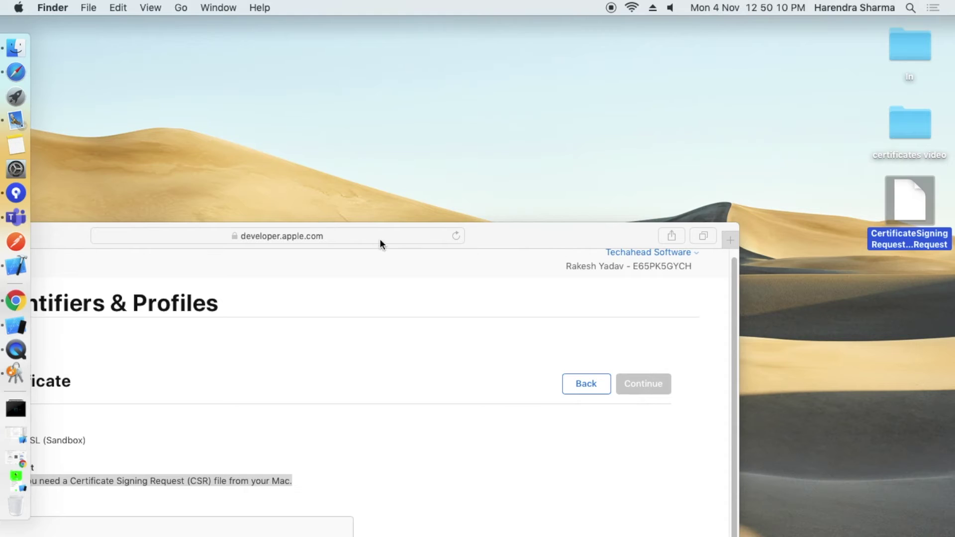
drag(479, 240, 694, 33)
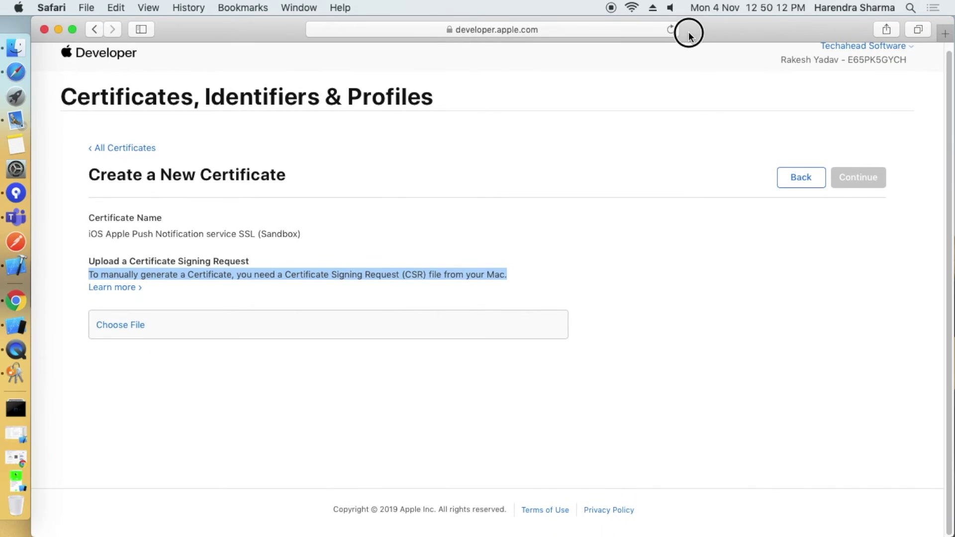
Upload the Desktop CertificateSigningRequest file and generate the com.harry.myapp APNs Development iOS certificate.
click(264, 380)
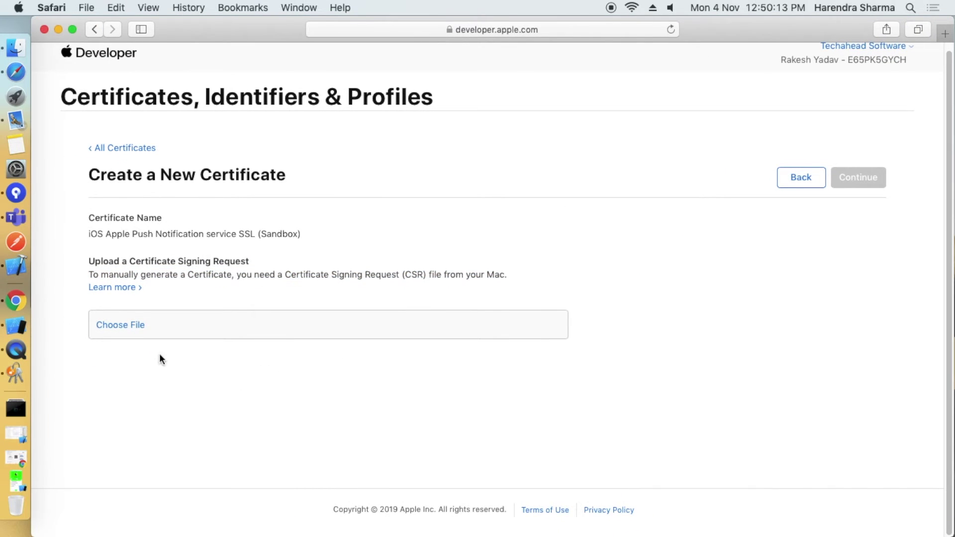
click(124, 323)
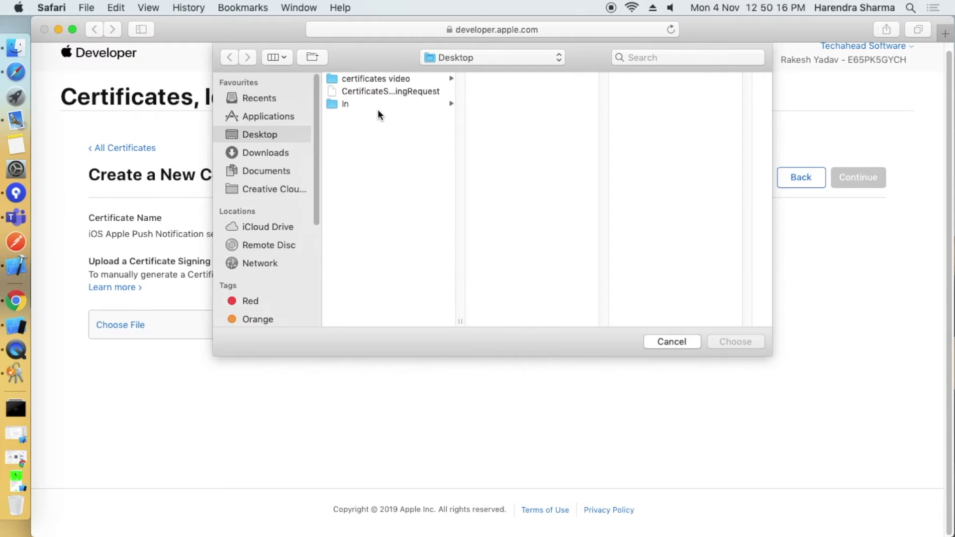
double_click(375, 91)
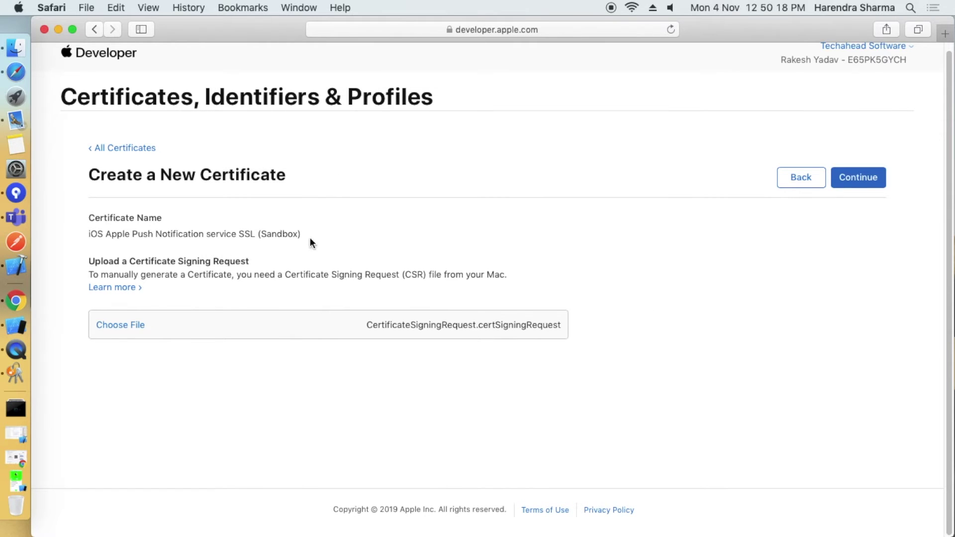
click(860, 183)
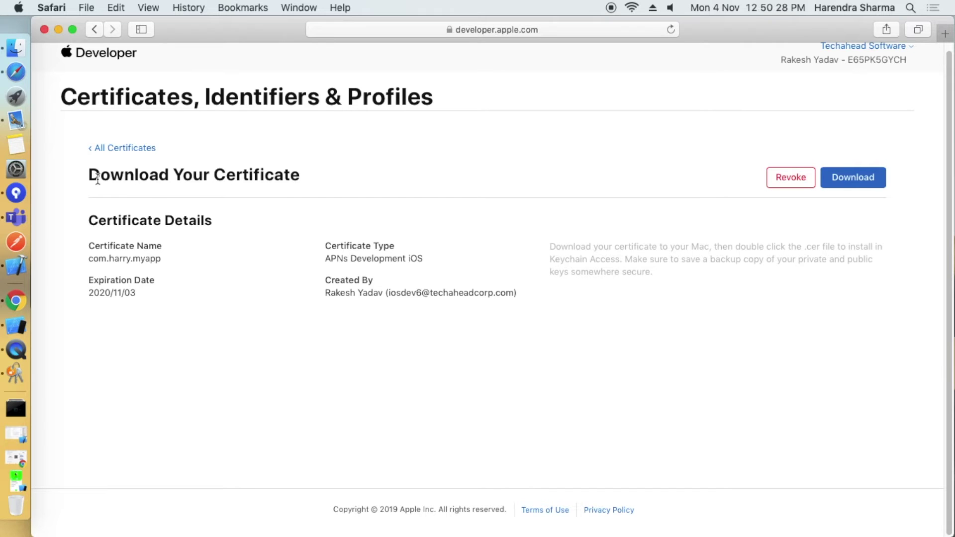
Review the new certificate's name, 2020/11/03 expiration date and creator on the download page.
drag(89, 174, 324, 191)
click(518, 356)
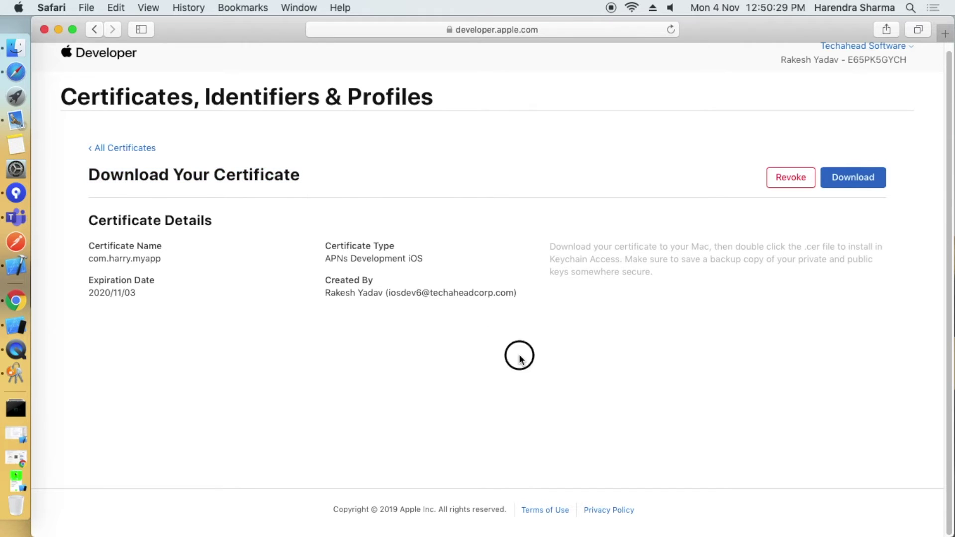
triple_click(88, 246)
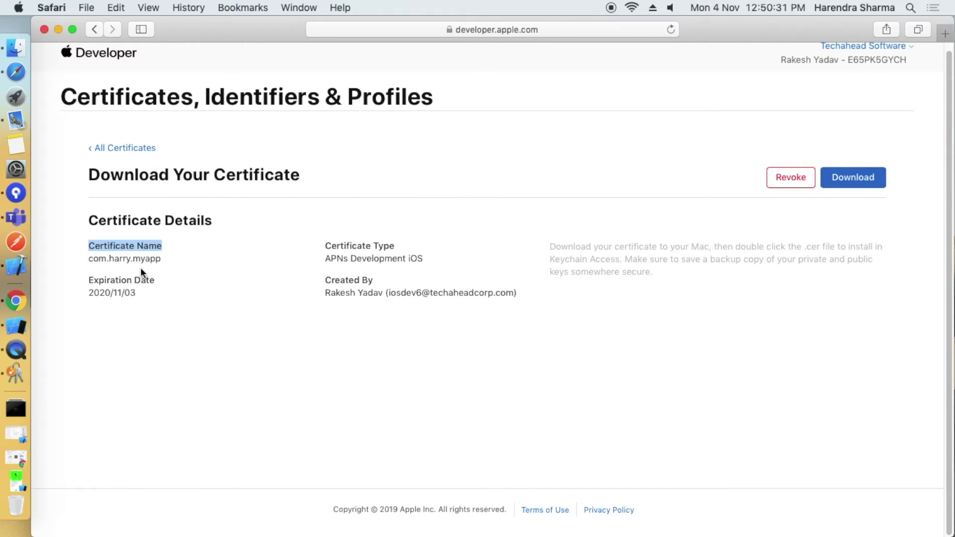
triple_click(94, 292)
drag(328, 293, 605, 296)
scroll(521, 356, up, 1)
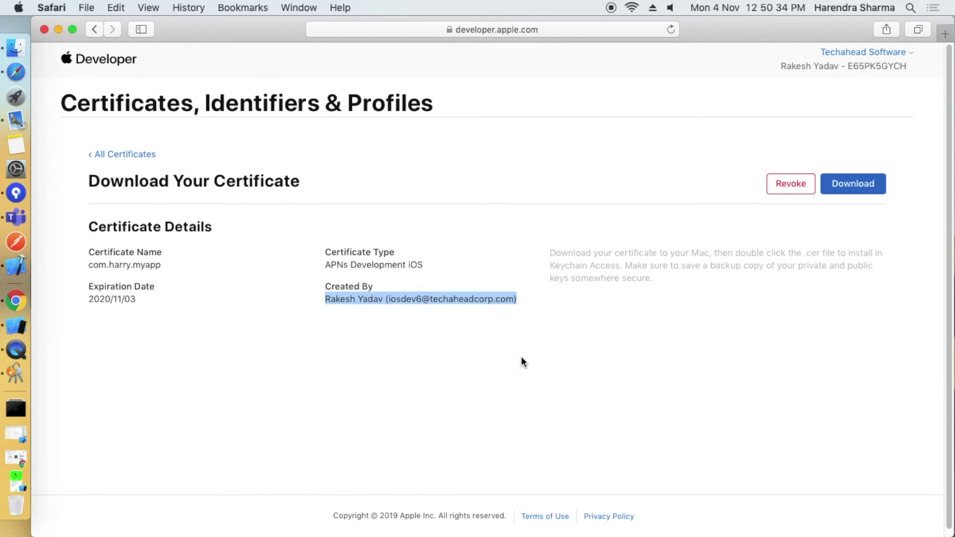
drag(333, 264, 504, 264)
scroll(523, 396, down, 1)
scroll(507, 402, up, 1)
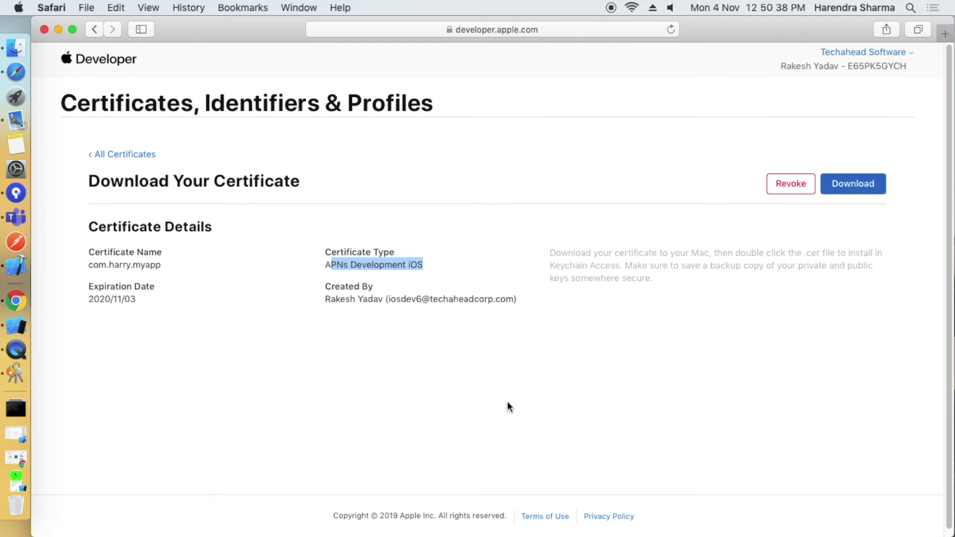
Download the APNs Development certificate as aps_development.cer and show the Downloads stack.
click(868, 183)
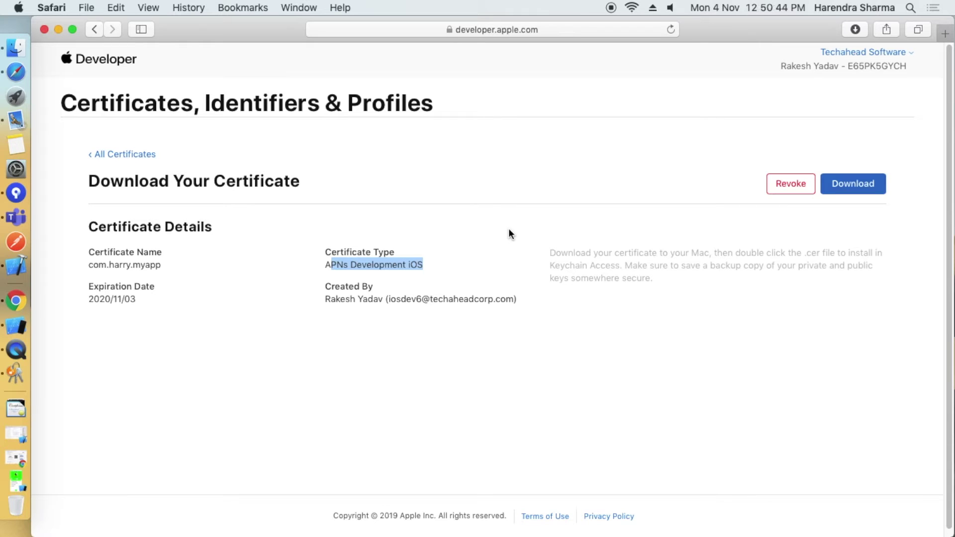
click(517, 207)
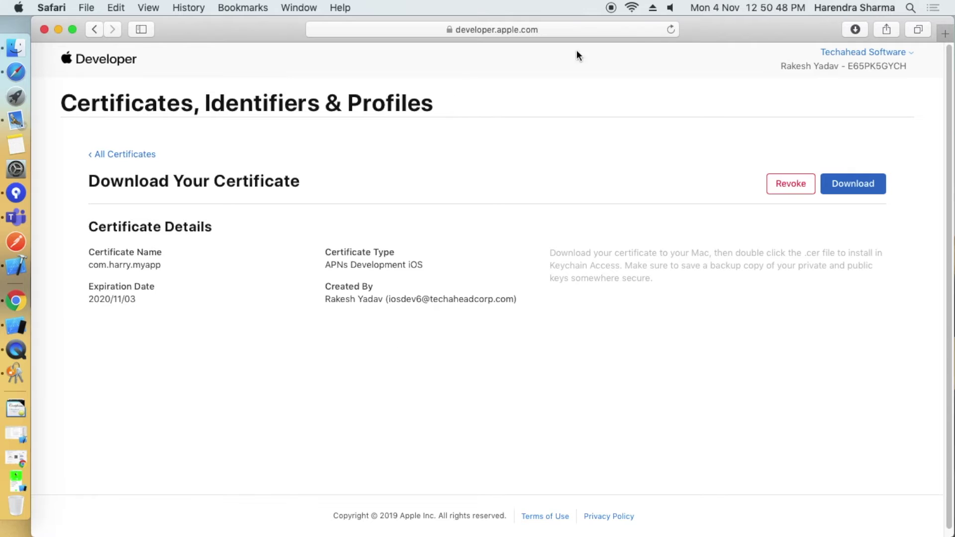
drag(693, 33, 674, 401)
click(15, 408)
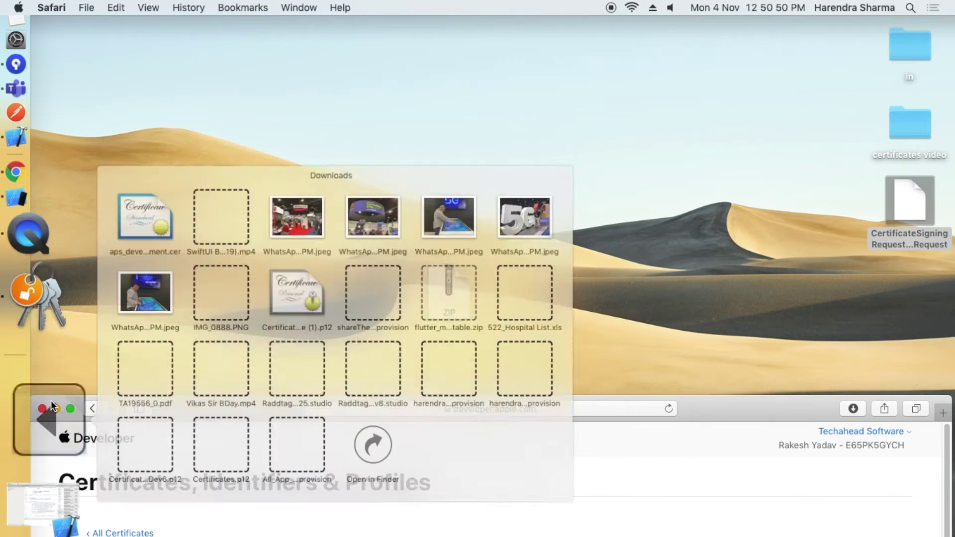
Place aps_development.cer from Downloads onto the Desktop, then bring the Download Your Certificate page back.
drag(142, 223, 840, 280)
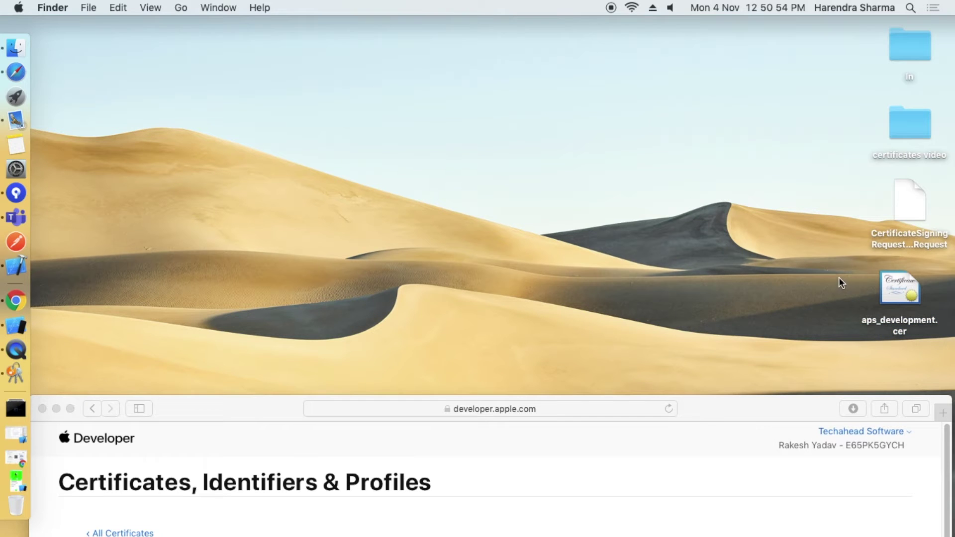
click(893, 284)
right_click(893, 285)
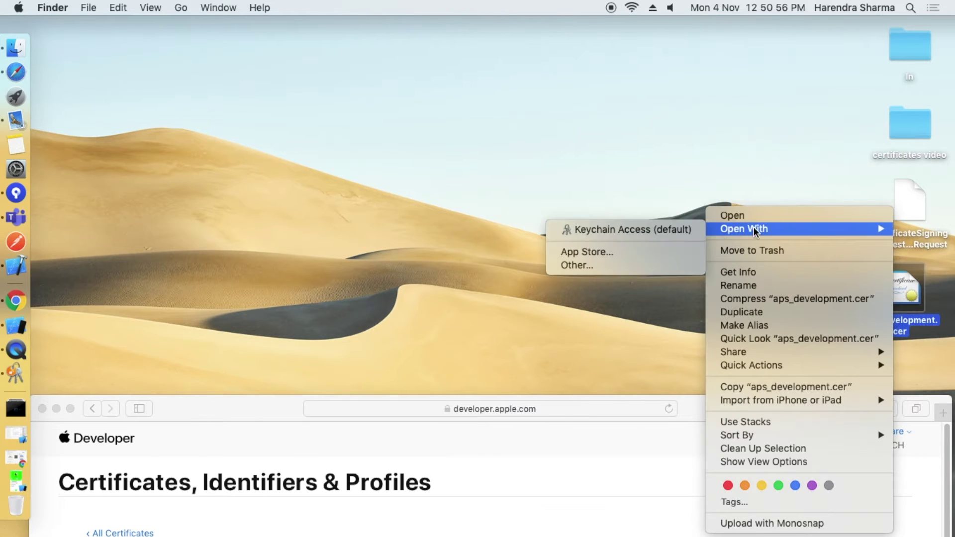
click(630, 202)
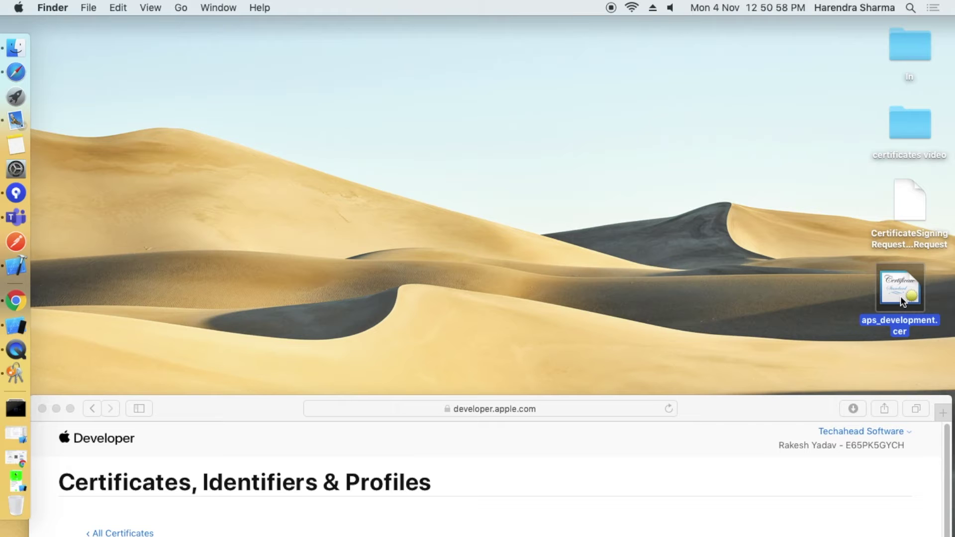
drag(728, 406, 742, 21)
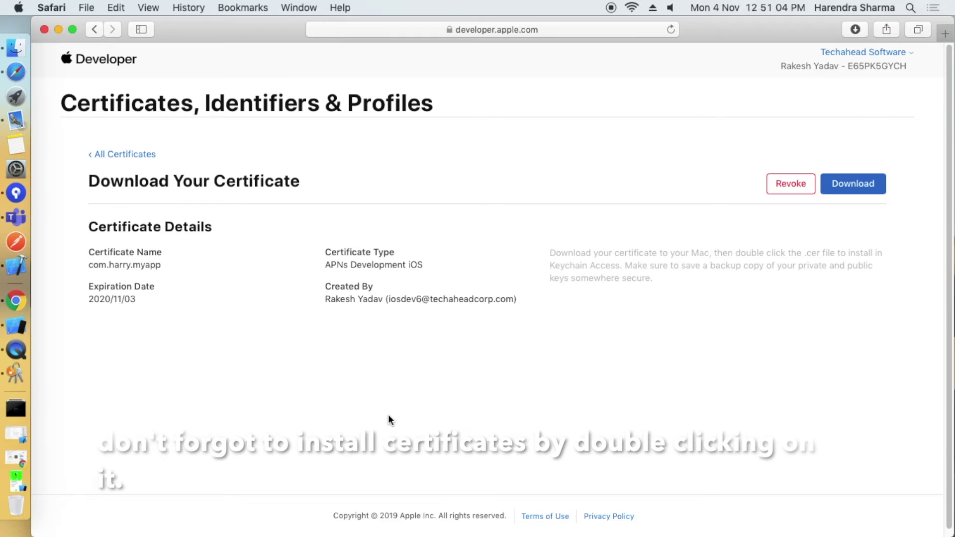
Search Identifiers for 'myapp' and open the my app (com.harry.myapp) App ID configuration.
click(109, 153)
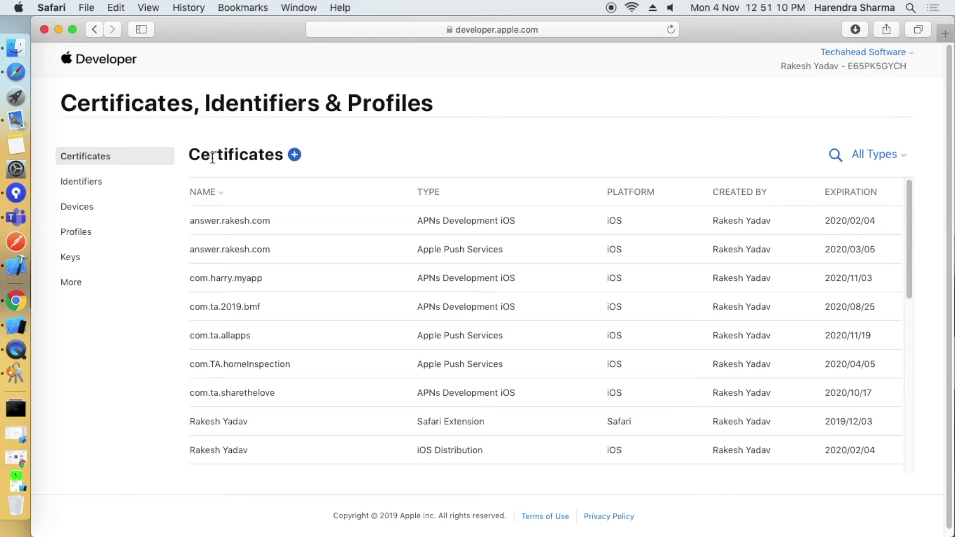
click(85, 182)
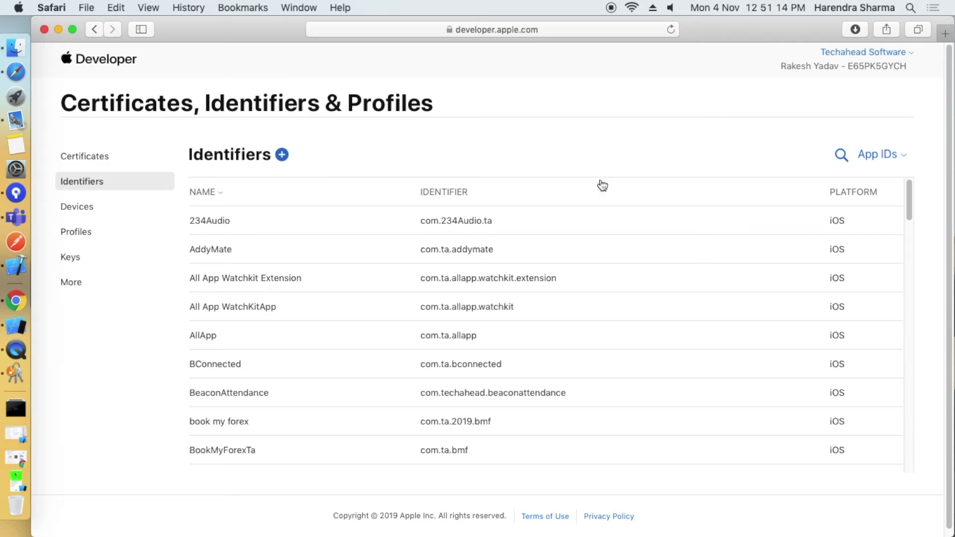
click(840, 154)
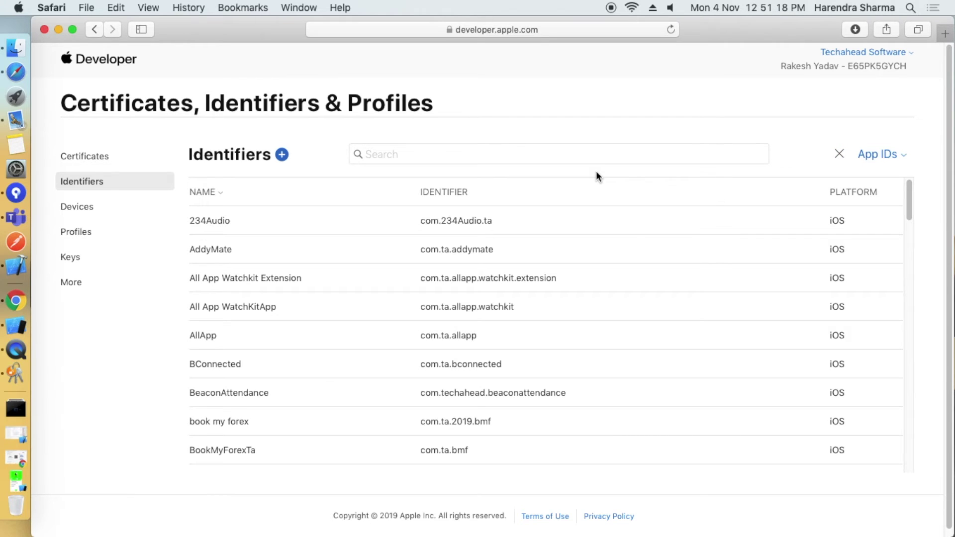
click(386, 154)
text(myapp)
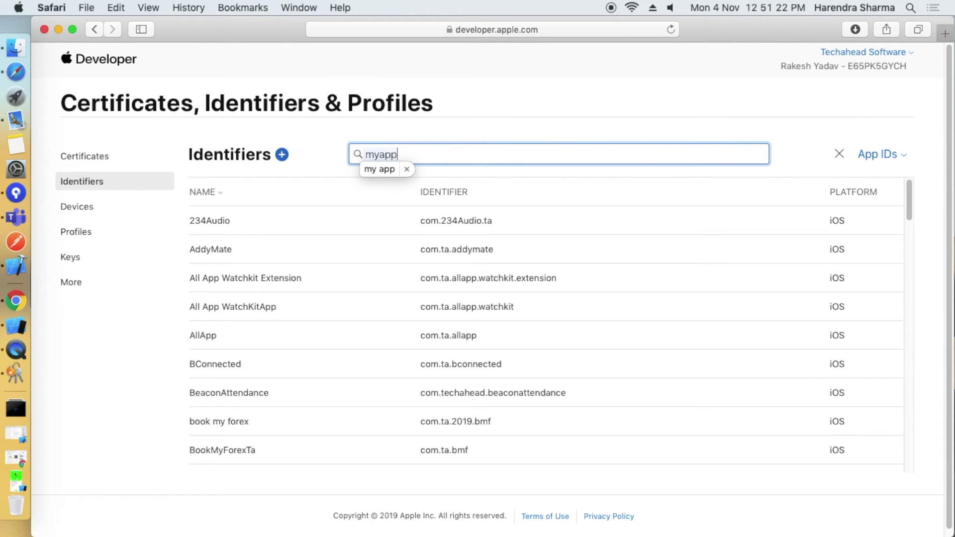
click(413, 220)
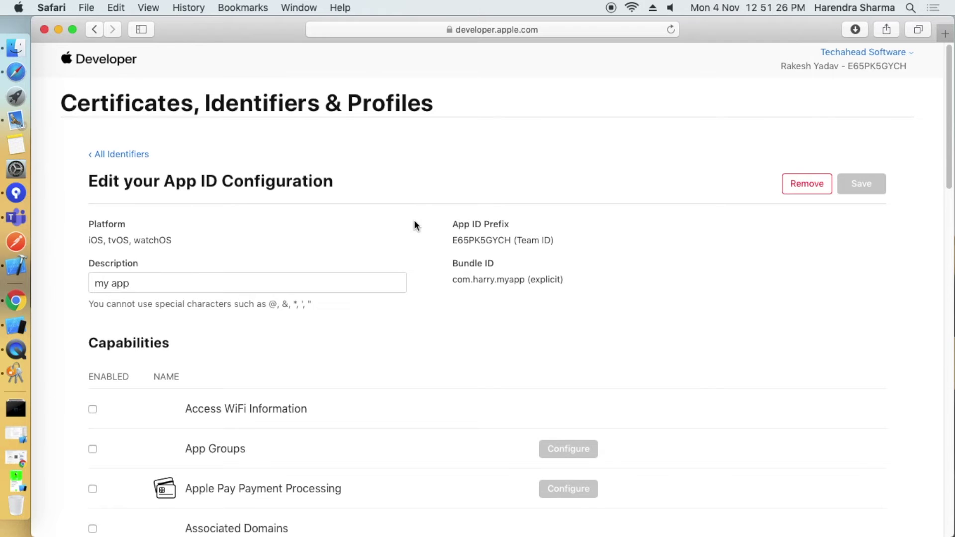
Edit Push Notifications for com.harry.myapp and create a Production SSL certificate.
scroll(398, 299, down, 15)
scroll(395, 304, down, 5)
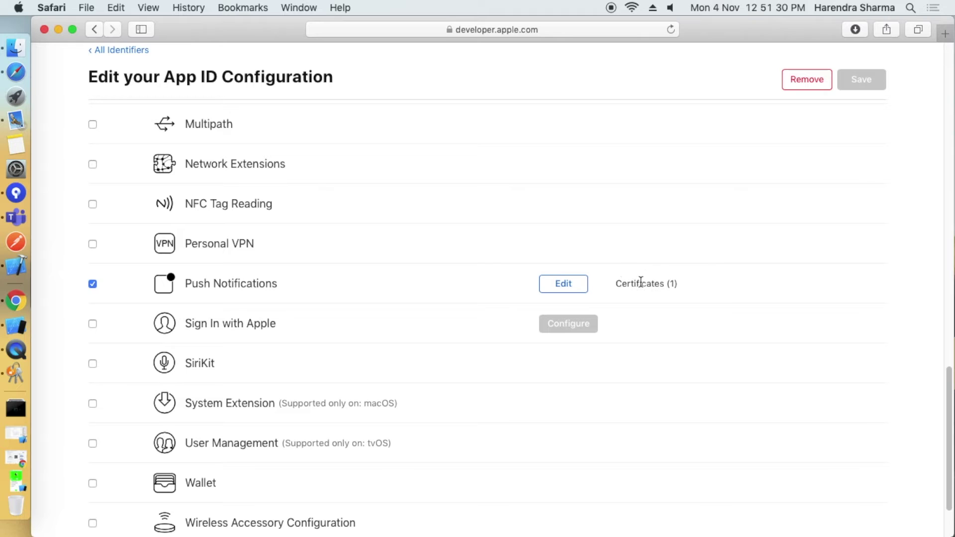
drag(617, 281, 707, 299)
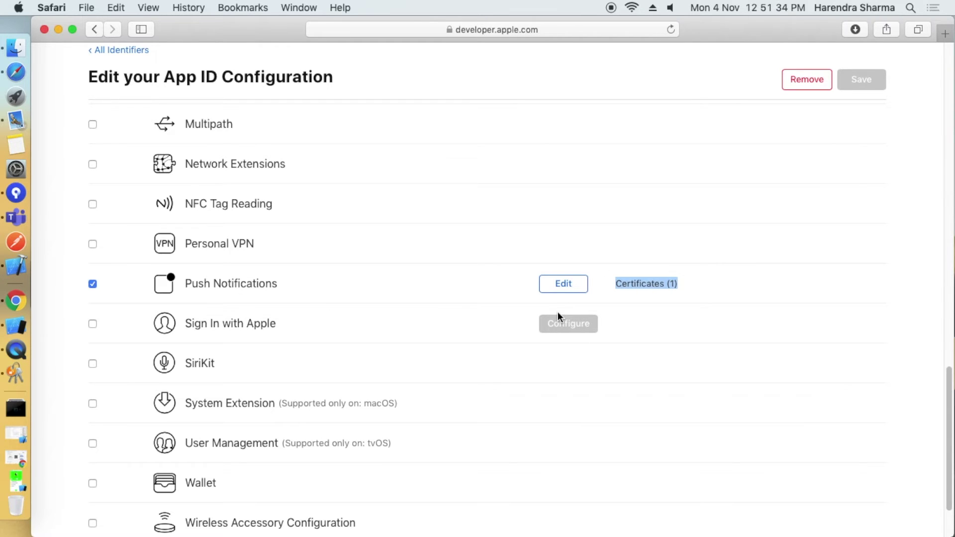
click(567, 285)
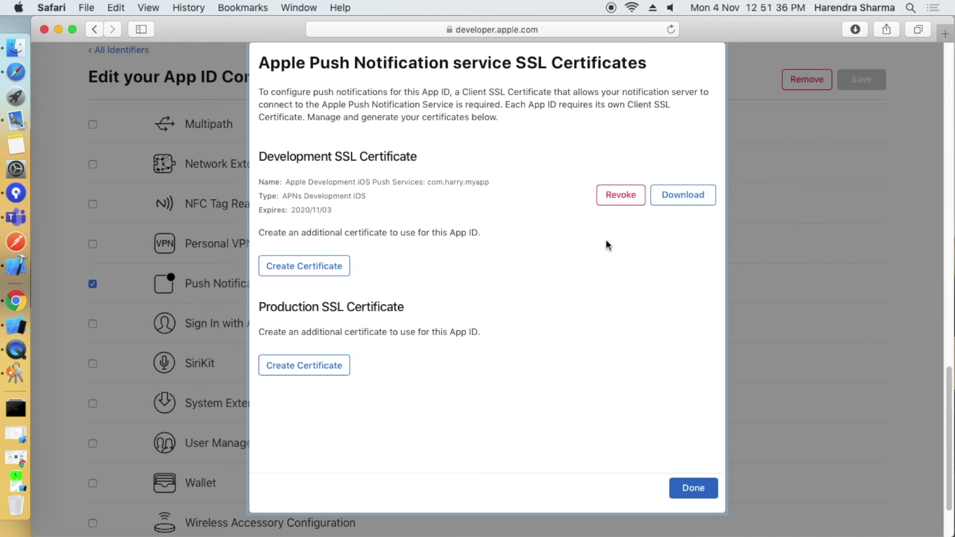
drag(269, 155, 583, 234)
click(583, 234)
drag(261, 307, 501, 308)
click(501, 308)
click(333, 363)
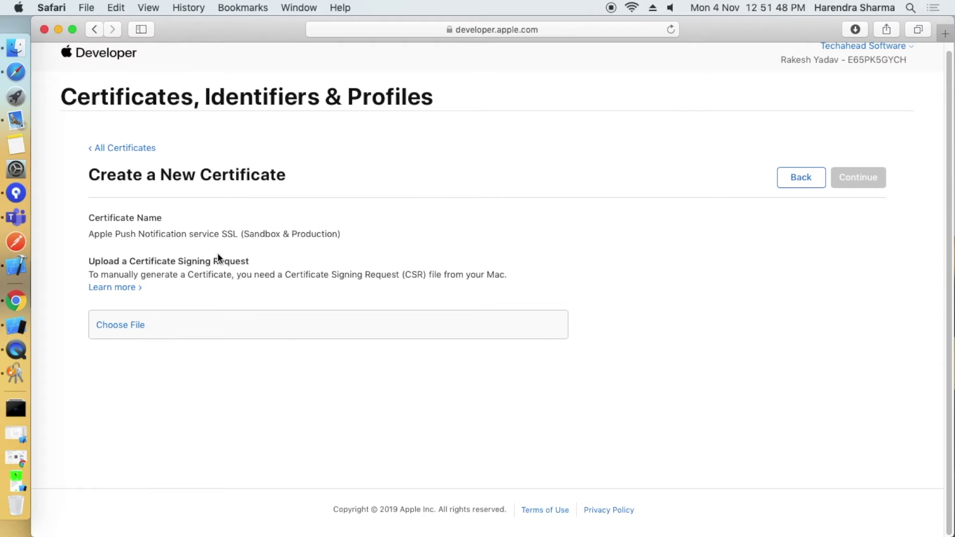
Upload CertificateSigningRequest.certSigningRequest and generate the Apple Push Services certificate expiring 2020/12/03.
click(124, 324)
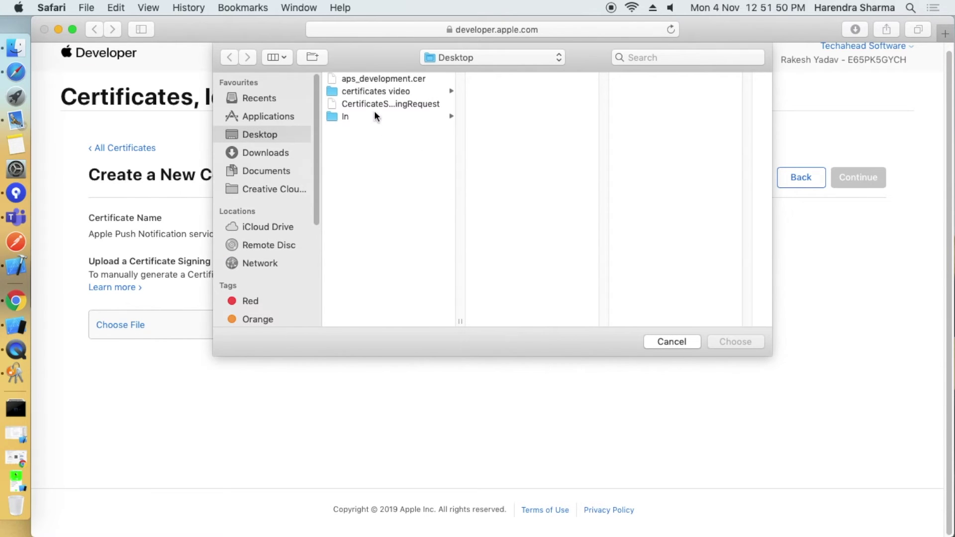
click(372, 80)
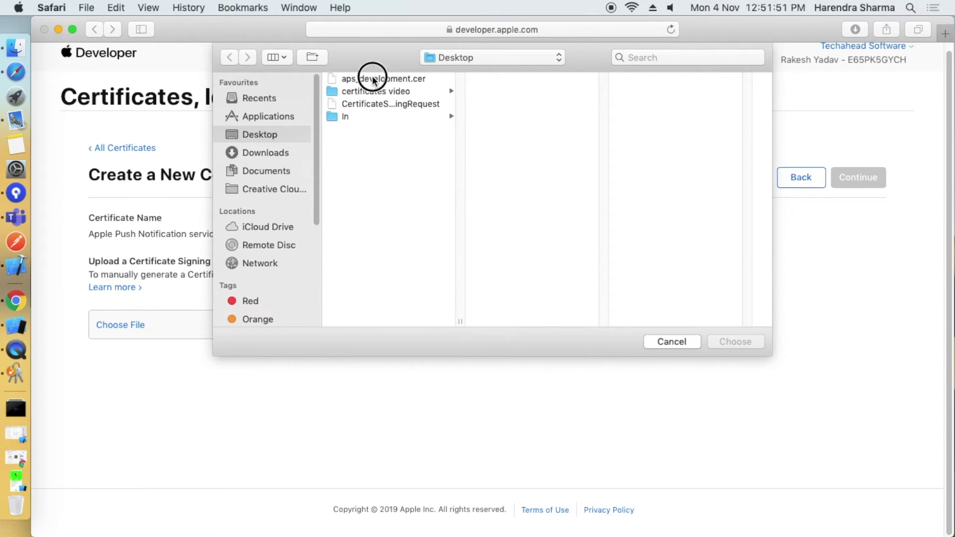
click(402, 103)
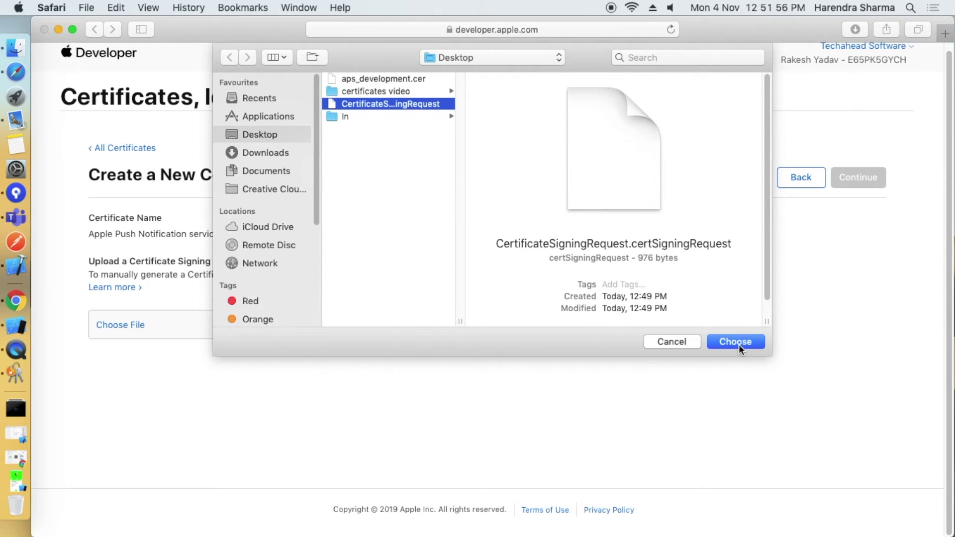
click(724, 342)
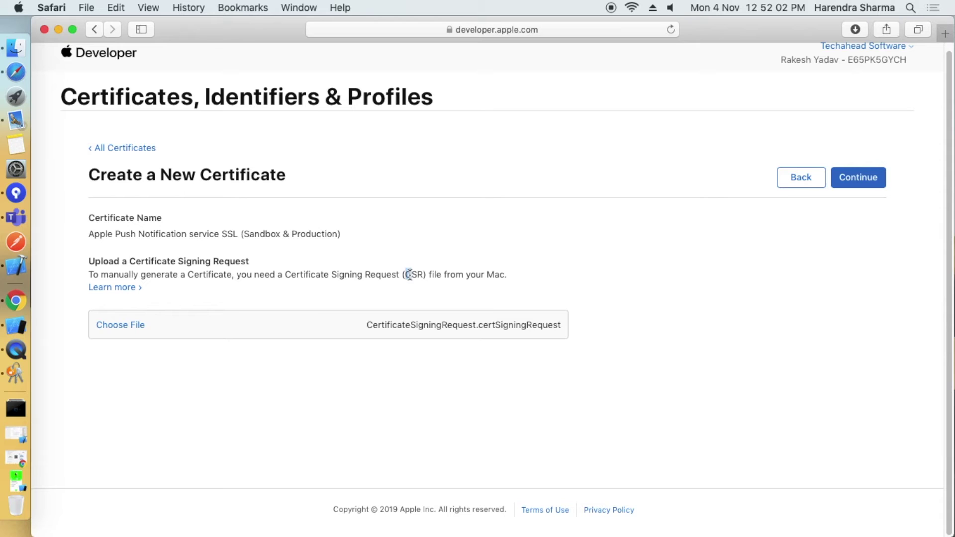
drag(286, 274, 403, 275)
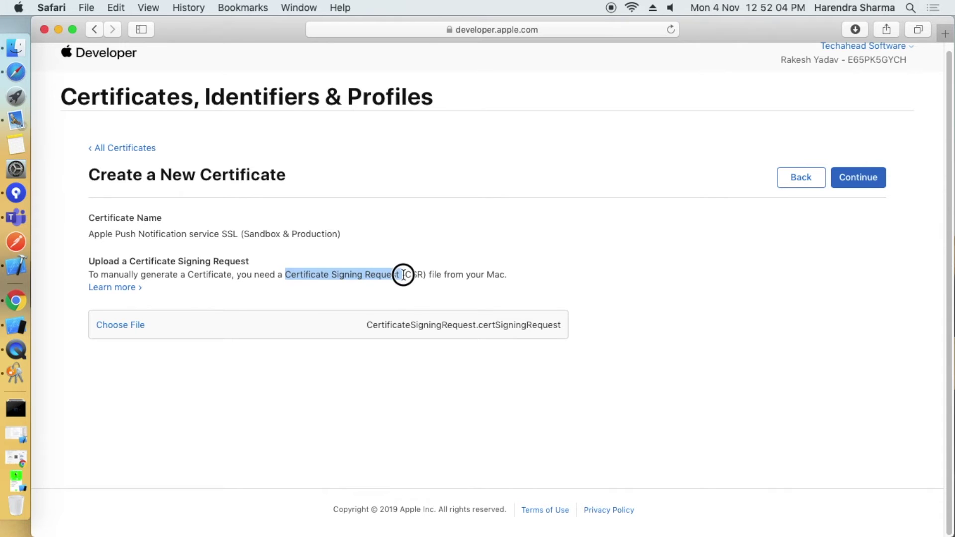
click(407, 296)
click(847, 189)
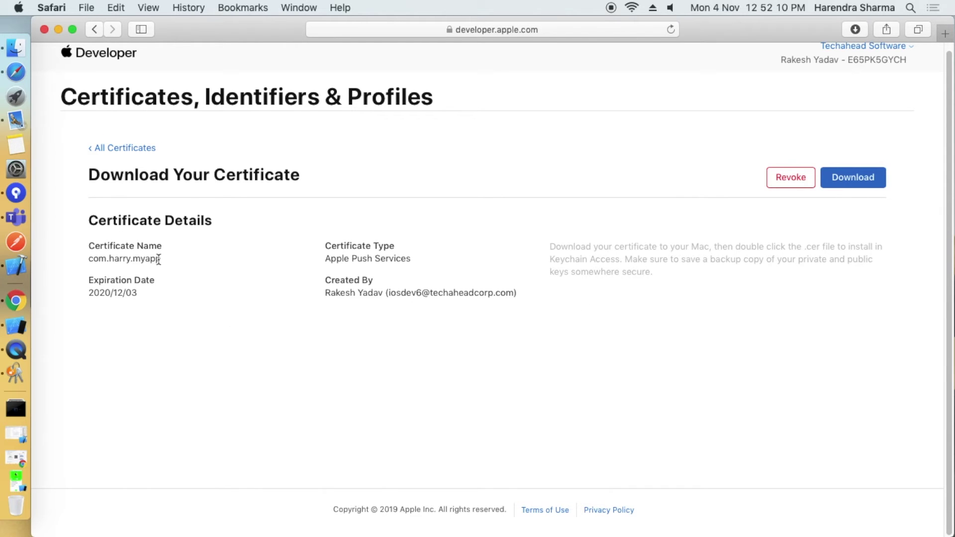
Check the Apple Push Services certificate details and download it as aps.cer.
drag(88, 222, 443, 333)
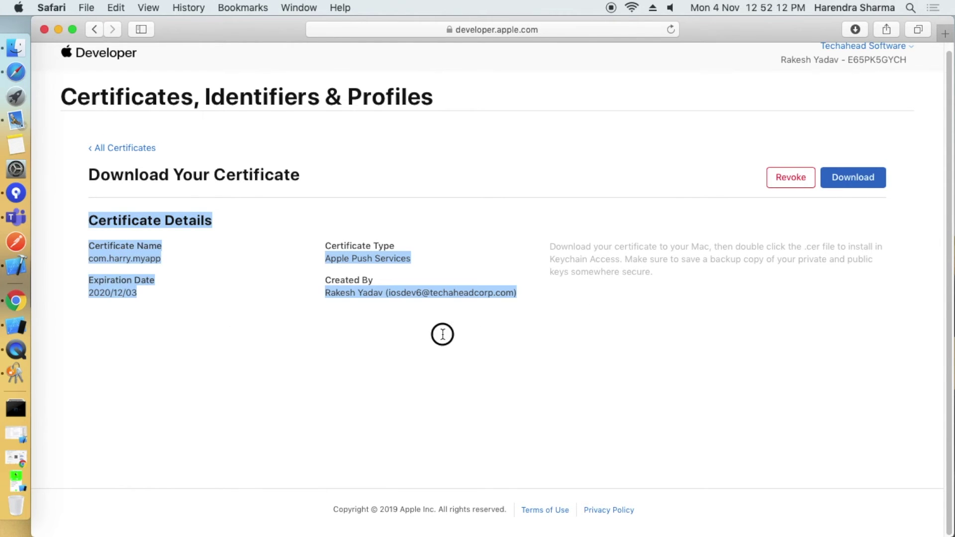
click(565, 348)
drag(326, 258, 421, 258)
click(411, 233)
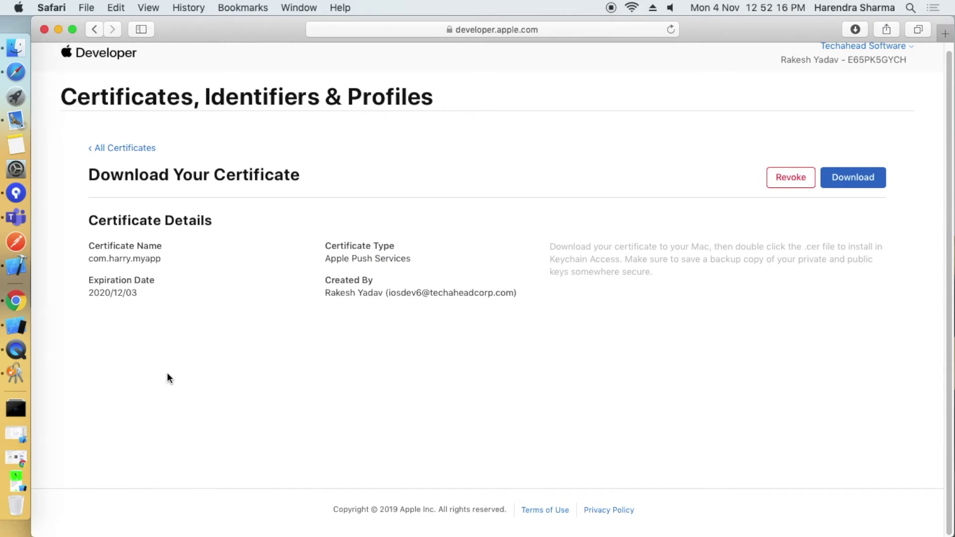
click(875, 180)
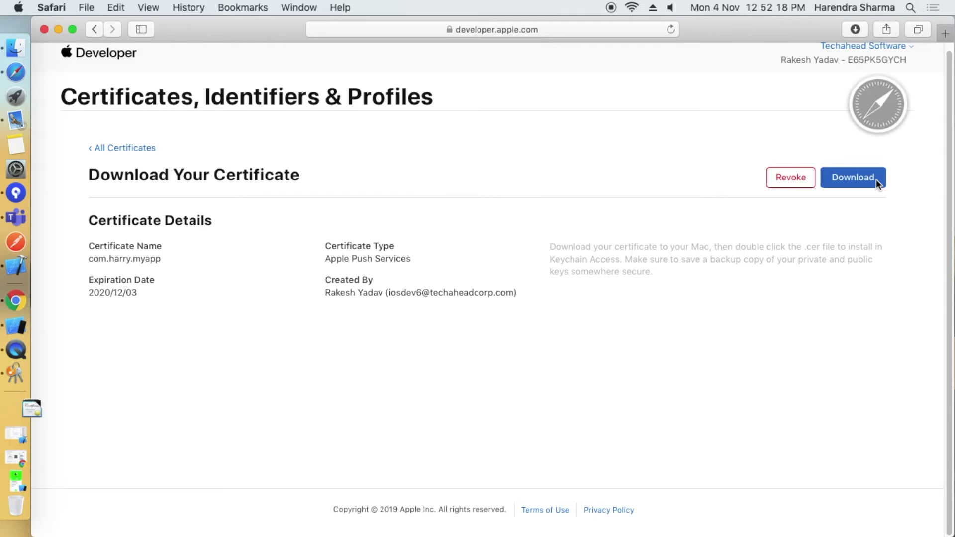
Move aps.cer from Downloads onto the Desktop, below aps_development.cer.
drag(251, 39, 195, 435)
click(16, 409)
drag(181, 171, 802, 301)
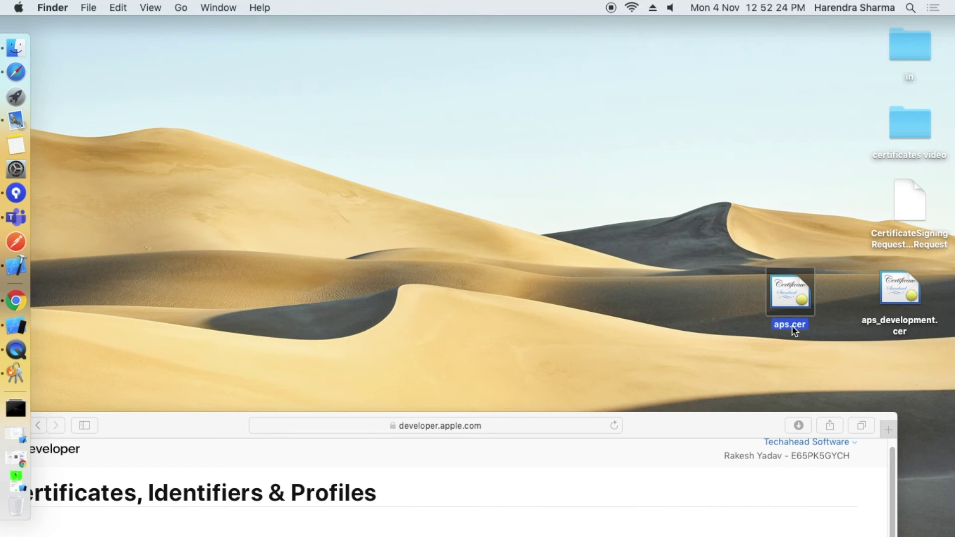
click(863, 353)
click(899, 299)
drag(771, 324, 884, 387)
click(765, 348)
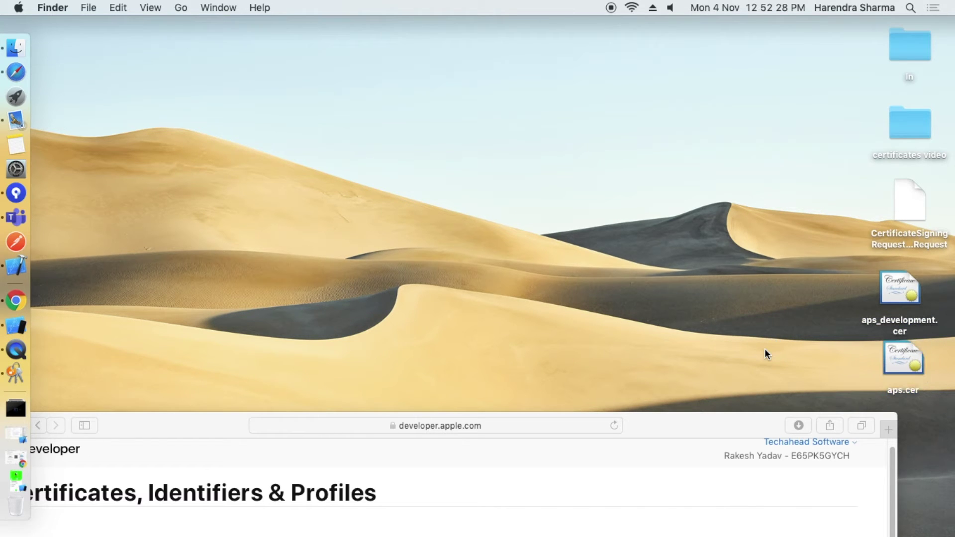
Bring Safari back and return to the All Certificates list showing both push certificates.
drag(725, 424, 673, 172)
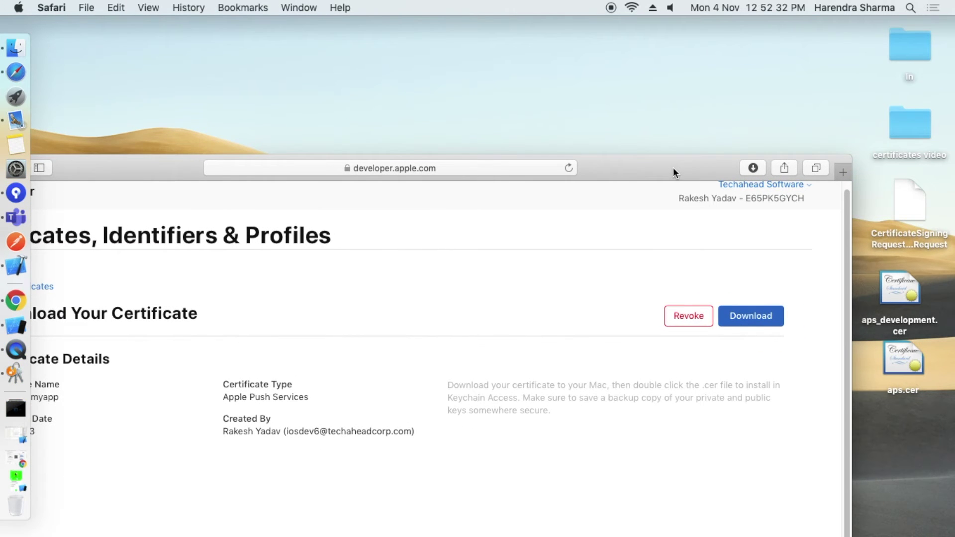
drag(673, 167, 774, 88)
scroll(271, 200, up, 1)
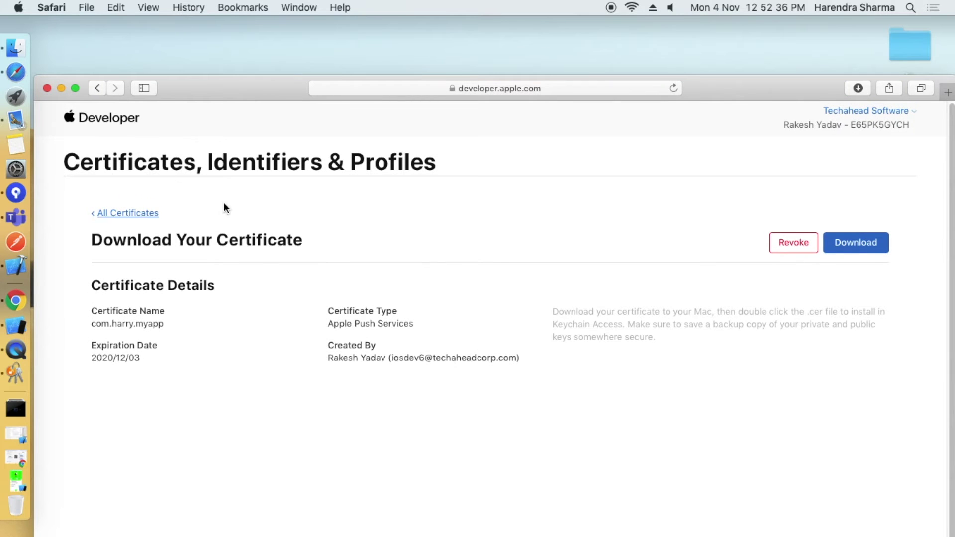
click(145, 214)
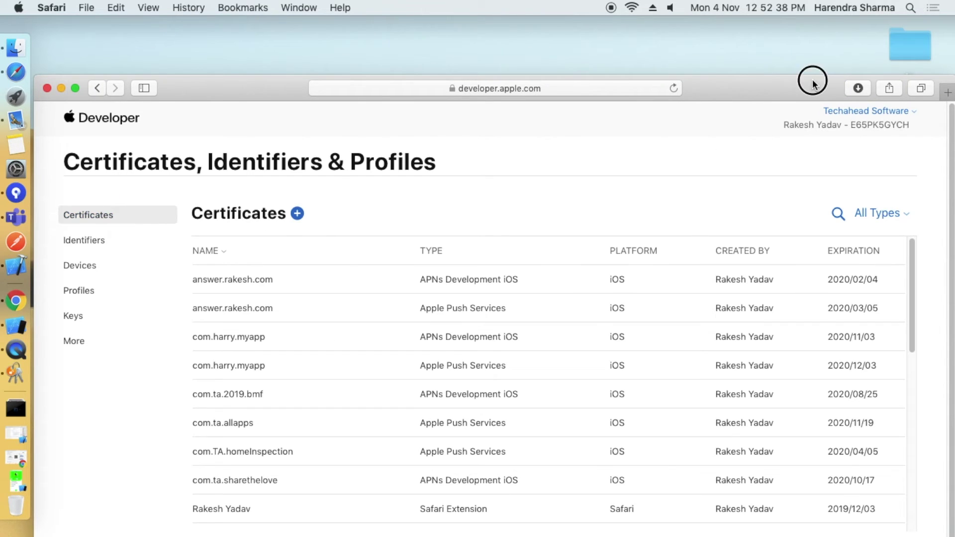
drag(813, 85, 604, 281)
Install aps_development.cer into the keychain and select aps.cer on the Desktop.
click(806, 408)
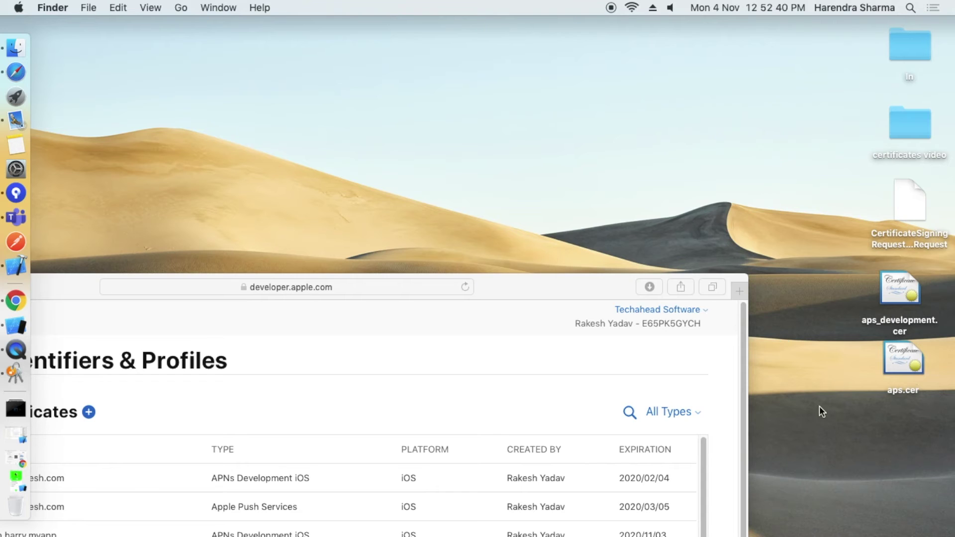
double_click(885, 279)
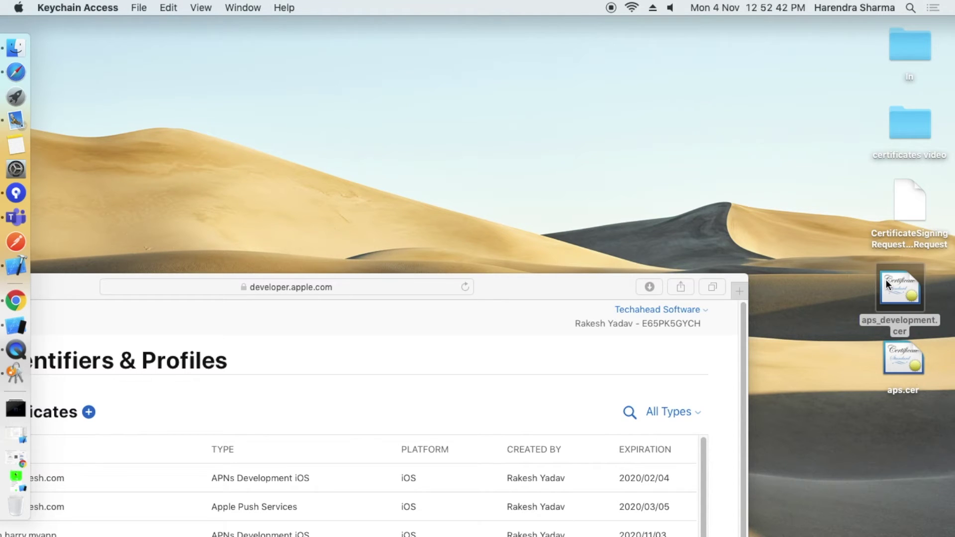
click(905, 354)
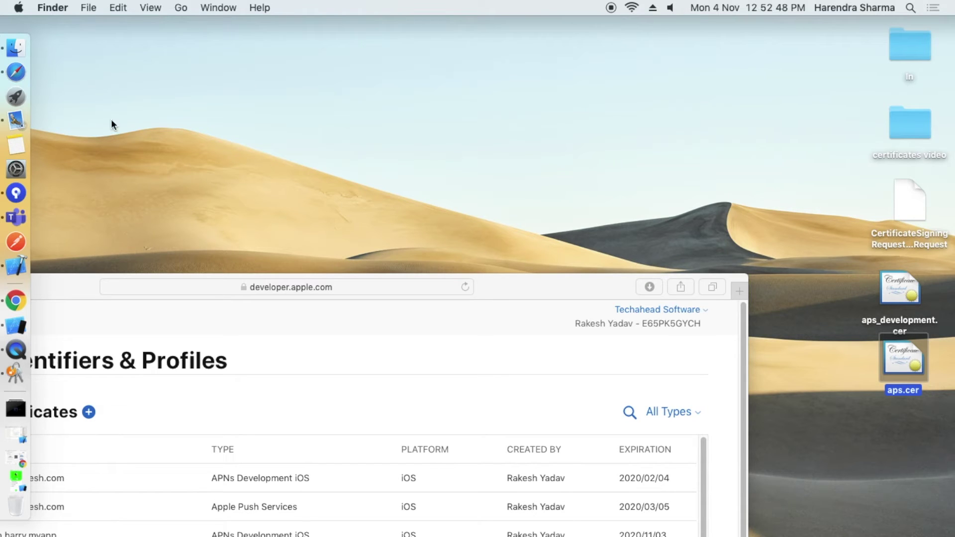
Launch Keychain Access via a Spotlight search for 'keychain' and move its window up.
click(912, 8)
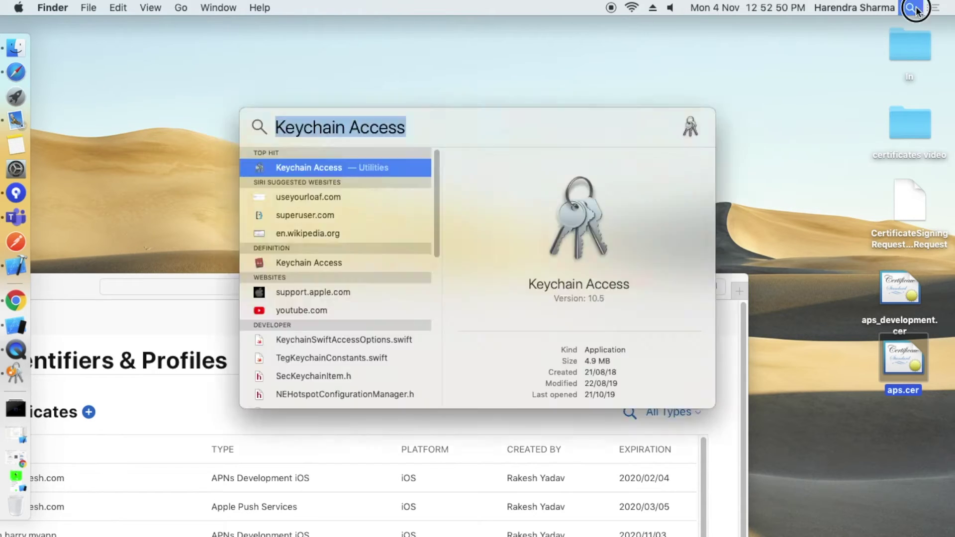
text(keychain)
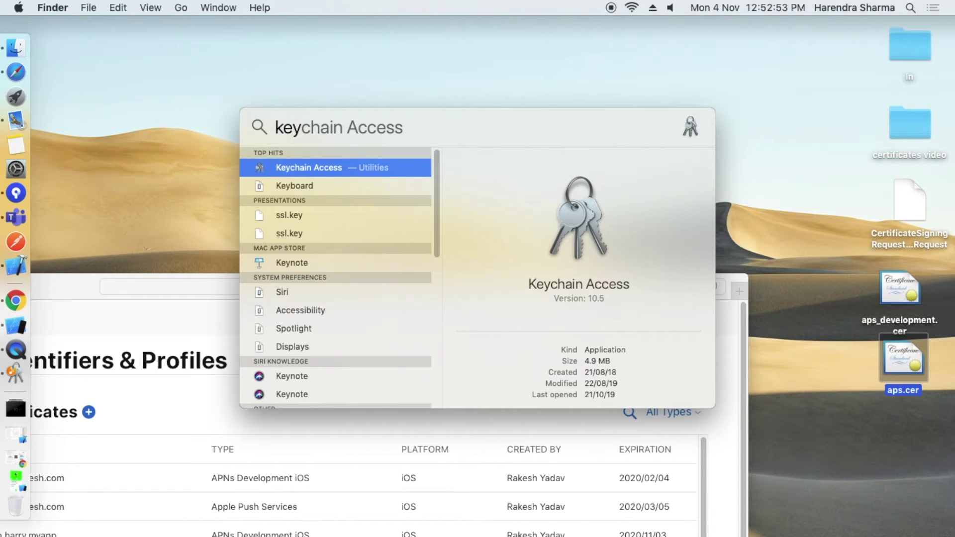
key(Return)
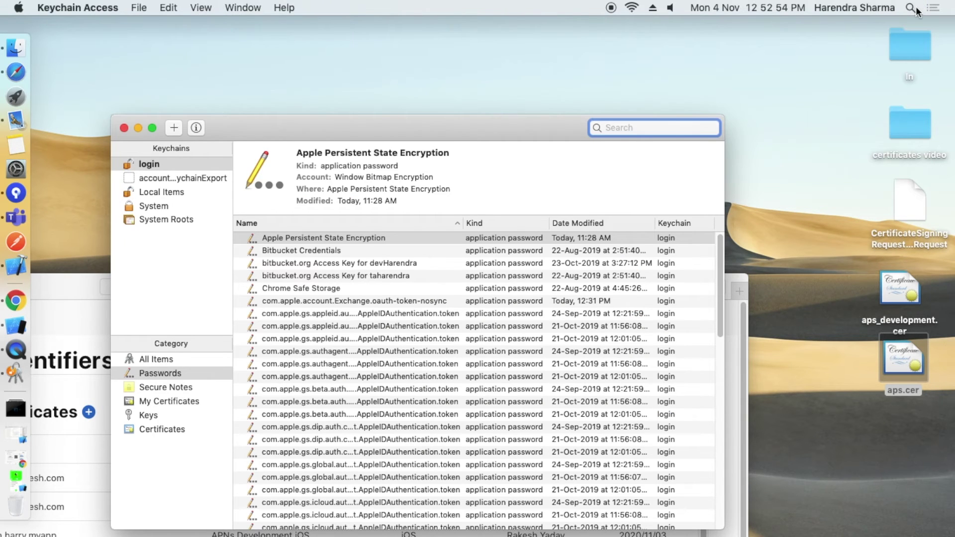
drag(522, 121, 524, 37)
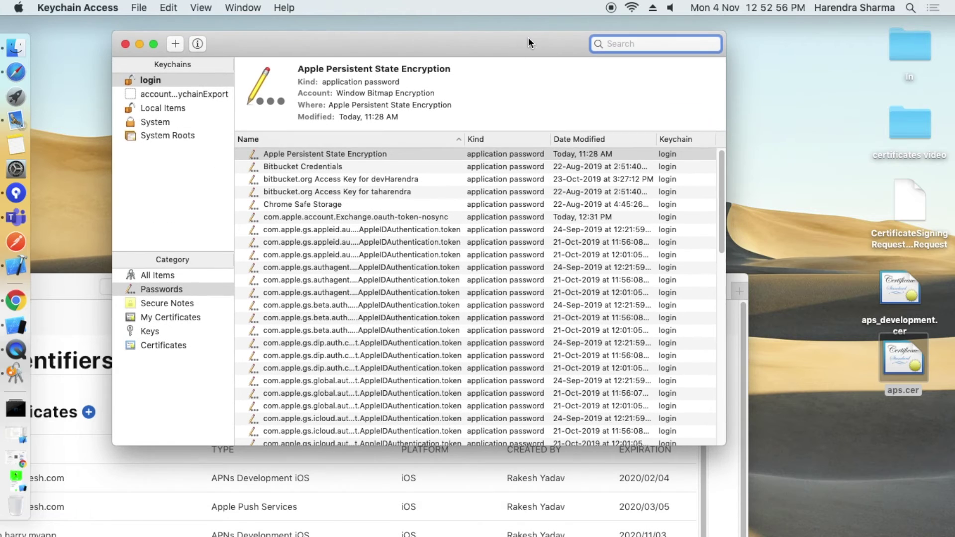
Under My Certificates, widen the Name column and reveal the private key of the development push certificate.
click(171, 317)
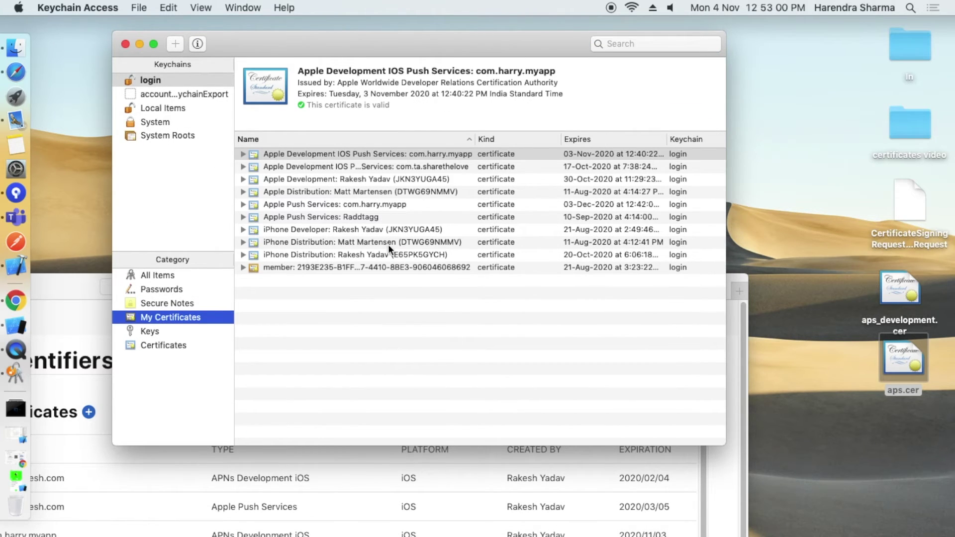
click(365, 204)
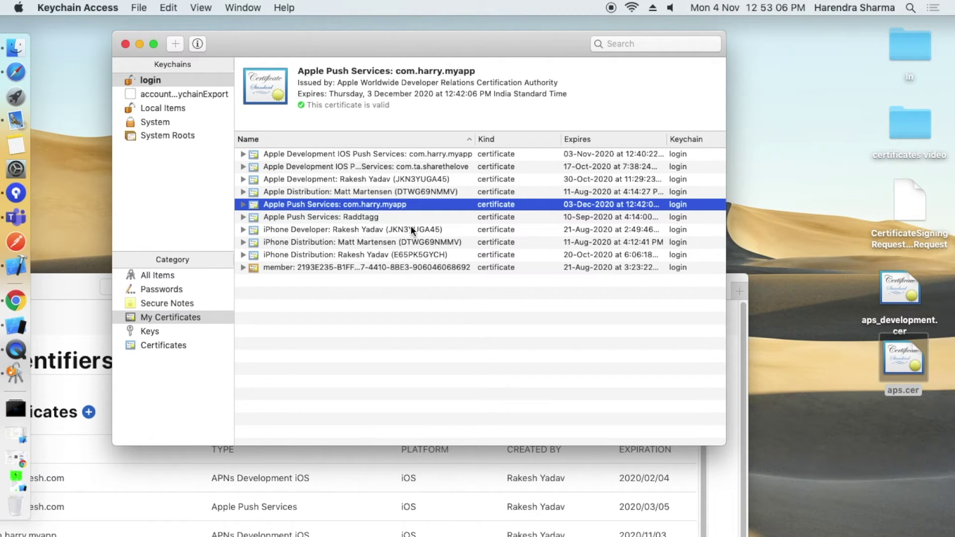
click(463, 155)
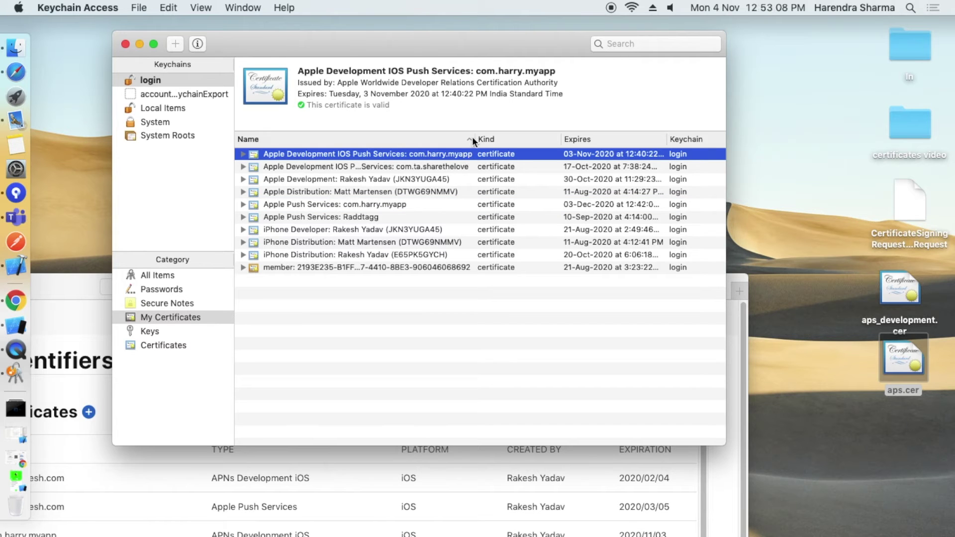
drag(475, 138, 563, 137)
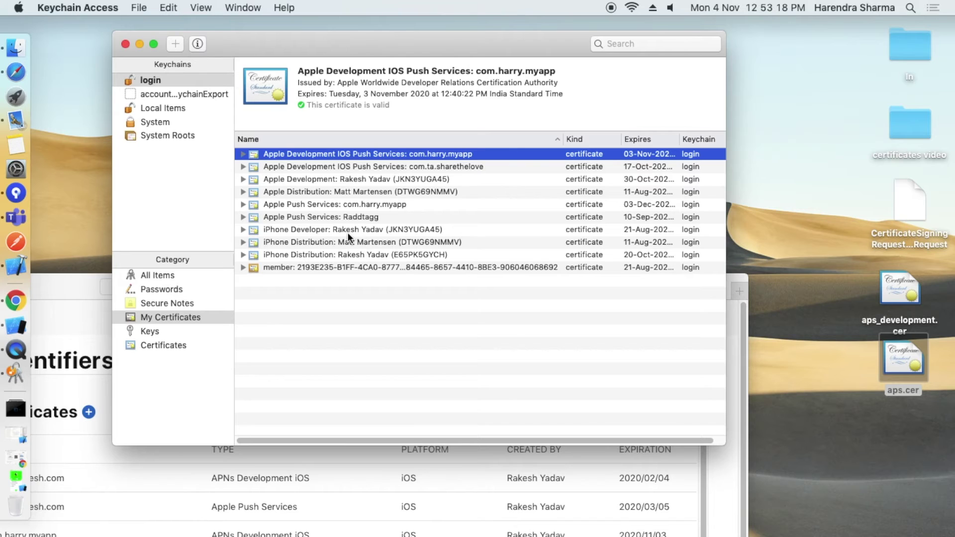
click(377, 205)
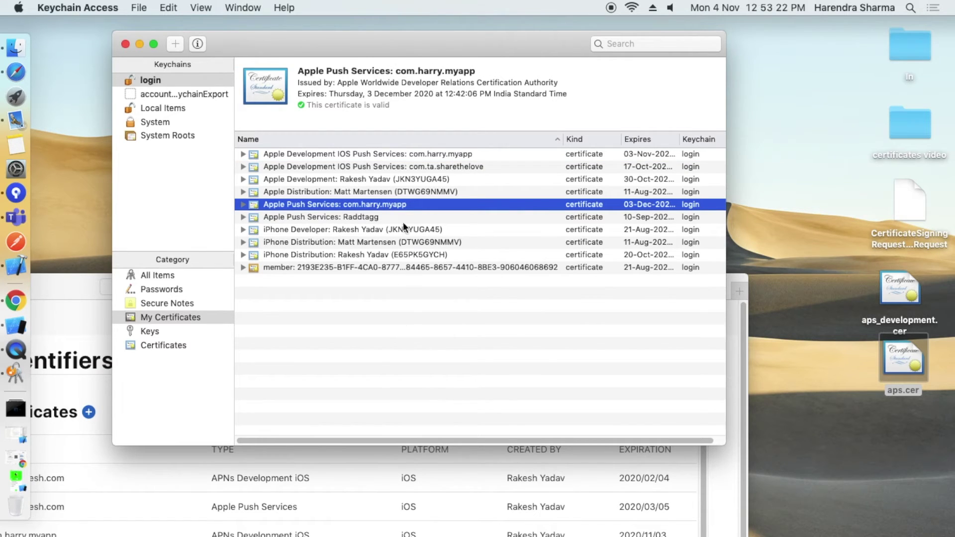
click(378, 154)
click(243, 154)
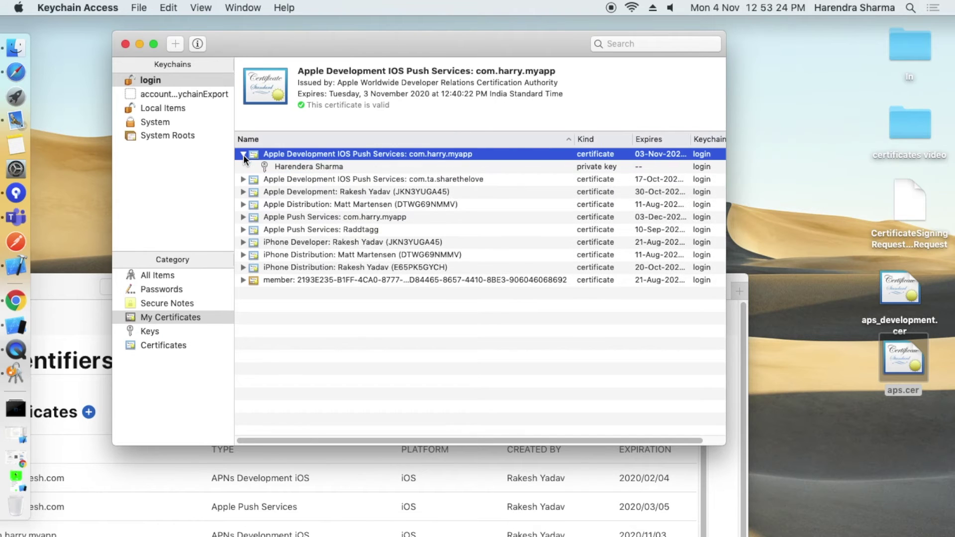
Export the development push certificate and its private key as Certificatesdev in .p12 format.
shift+click(304, 164)
right_click(316, 157)
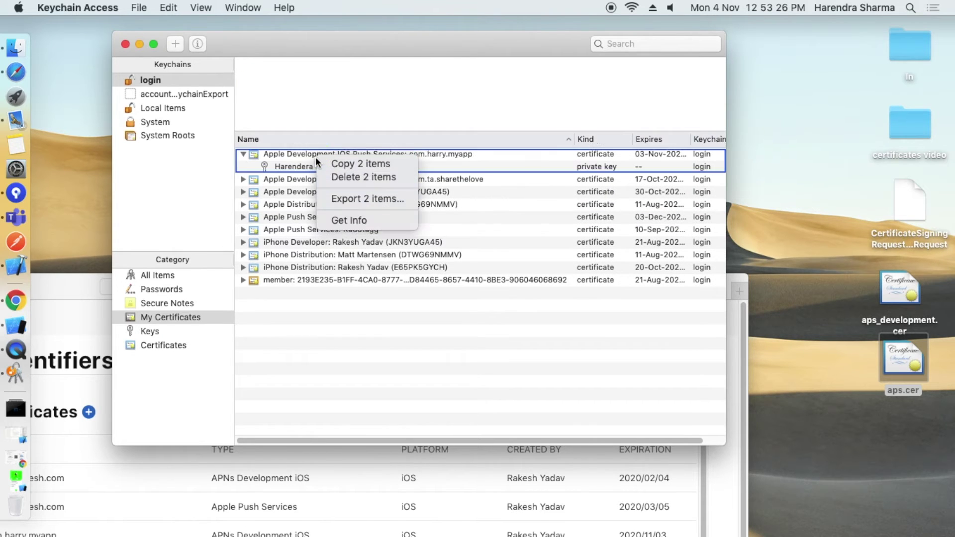
click(365, 199)
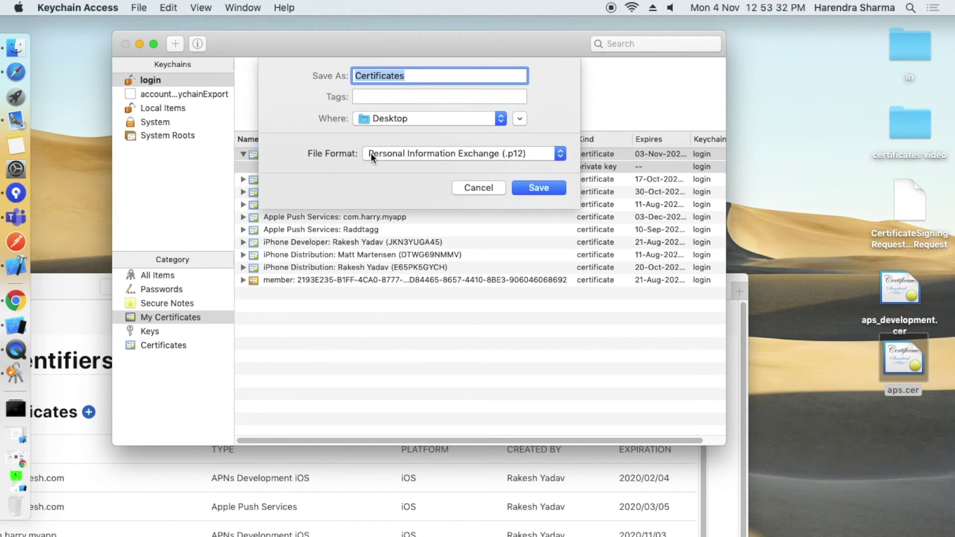
click(404, 154)
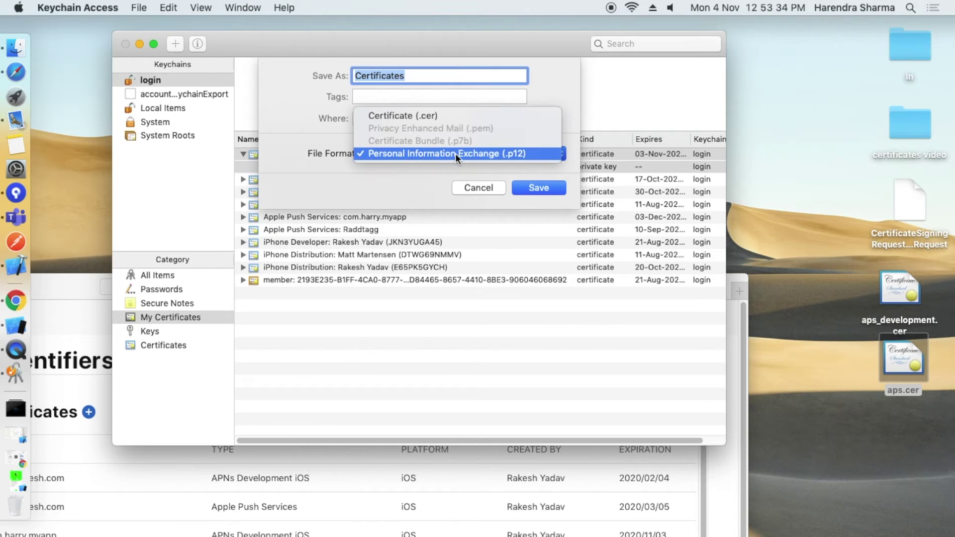
click(455, 154)
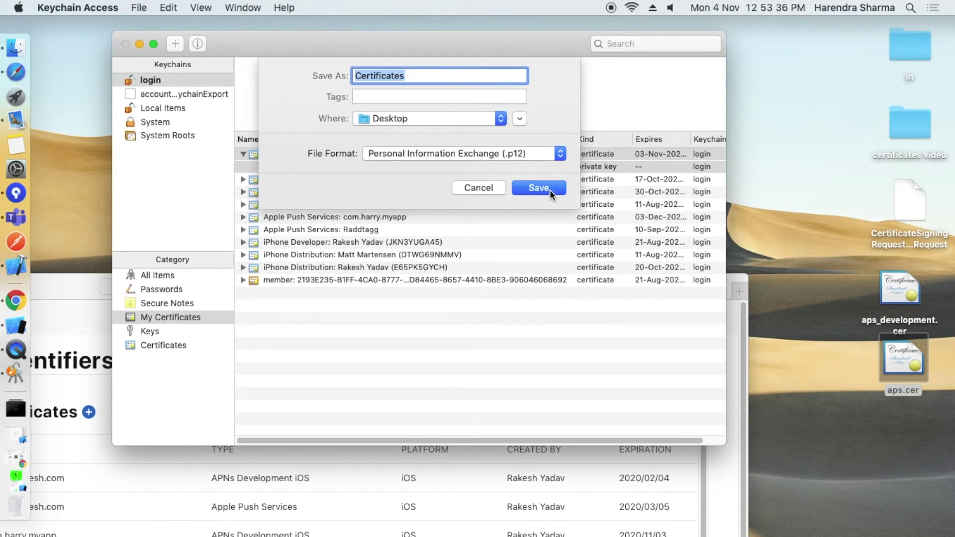
click(417, 77)
text(dev)
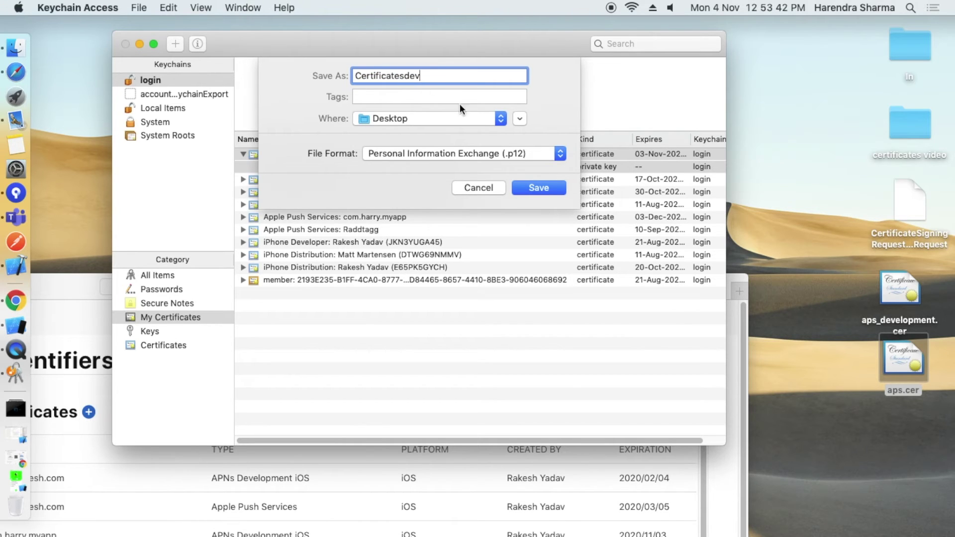
click(547, 190)
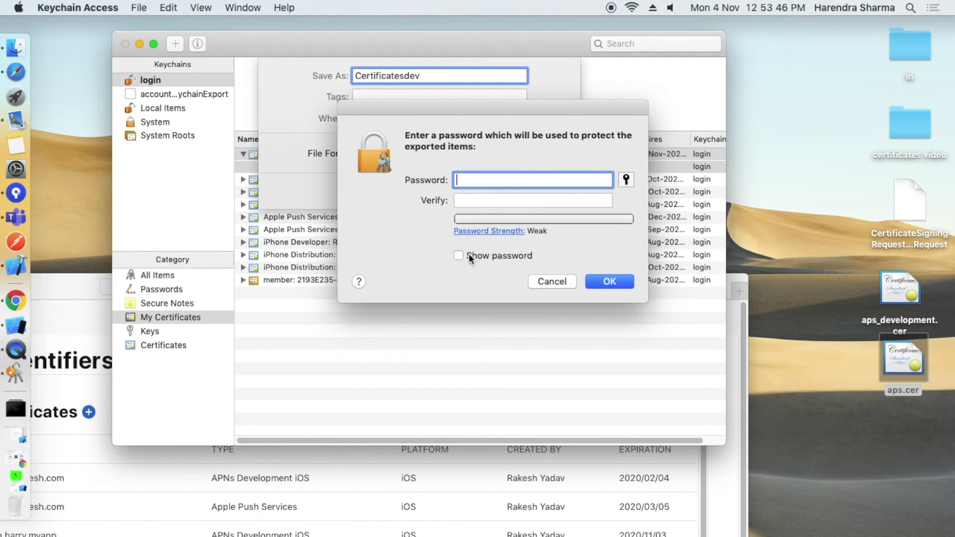
Protect the export with a password, allow key export, and position Certificatesdev.p12 on the Desktop.
text(•••••)
click(484, 199)
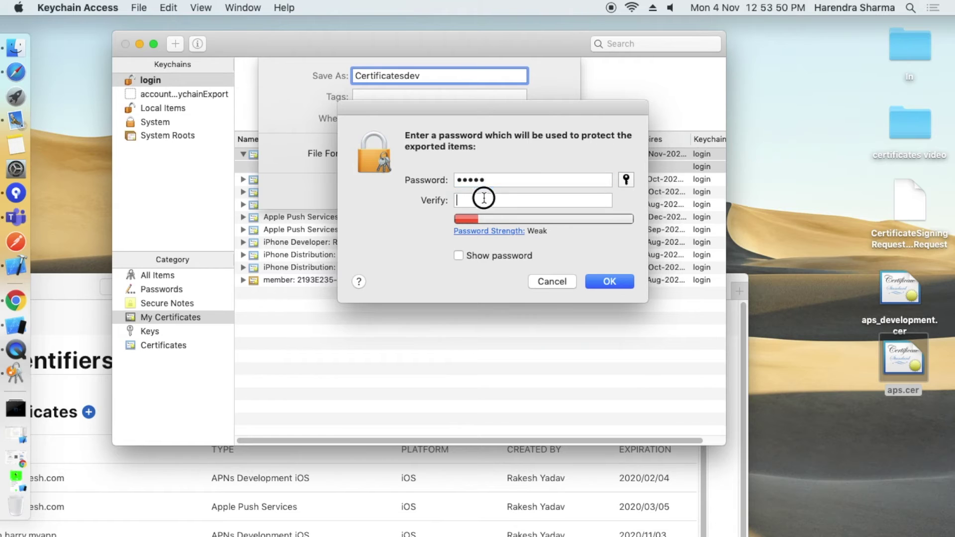
text(•••••)
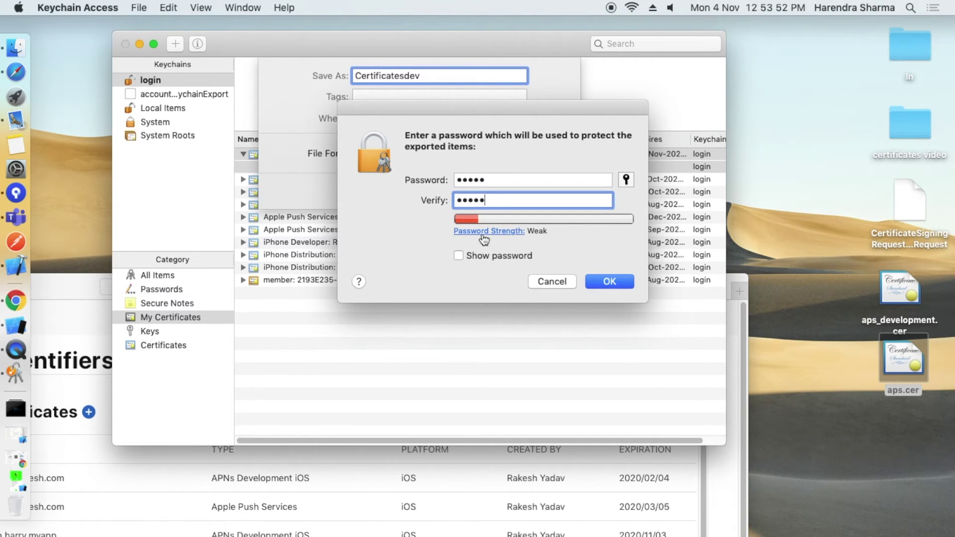
click(458, 255)
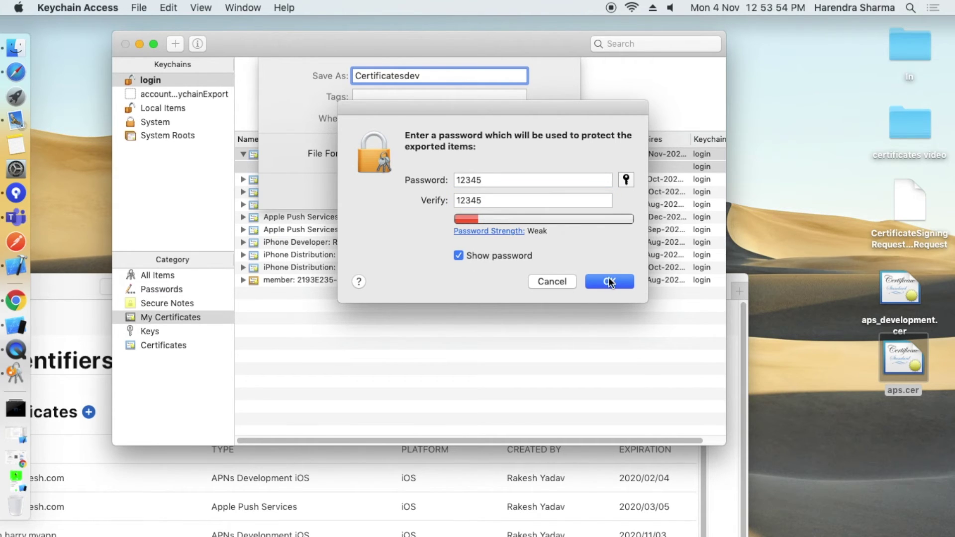
click(609, 280)
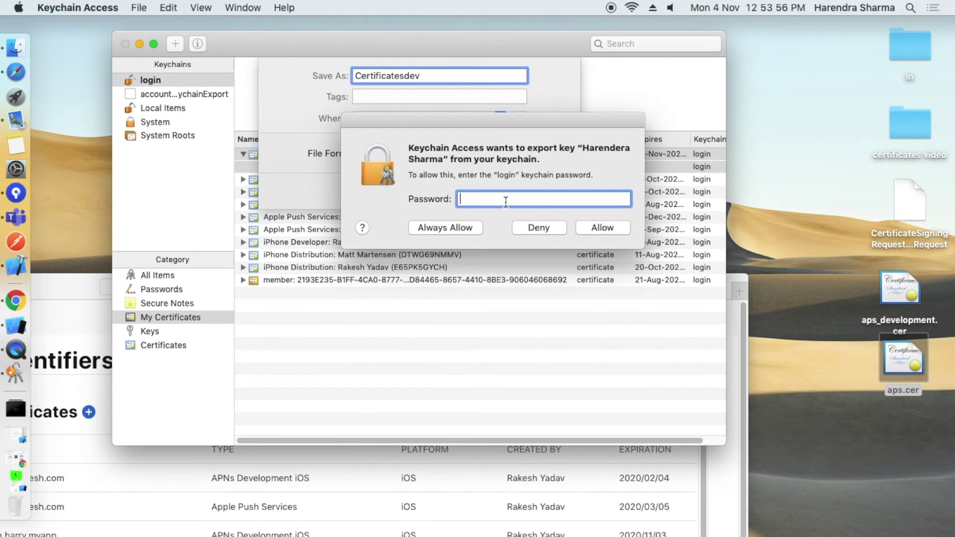
text(•••••)
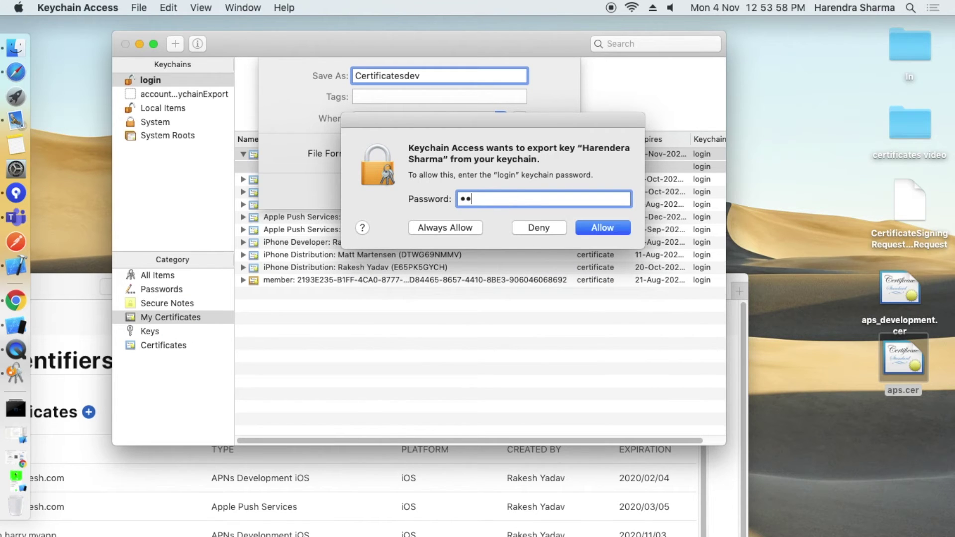
click(446, 226)
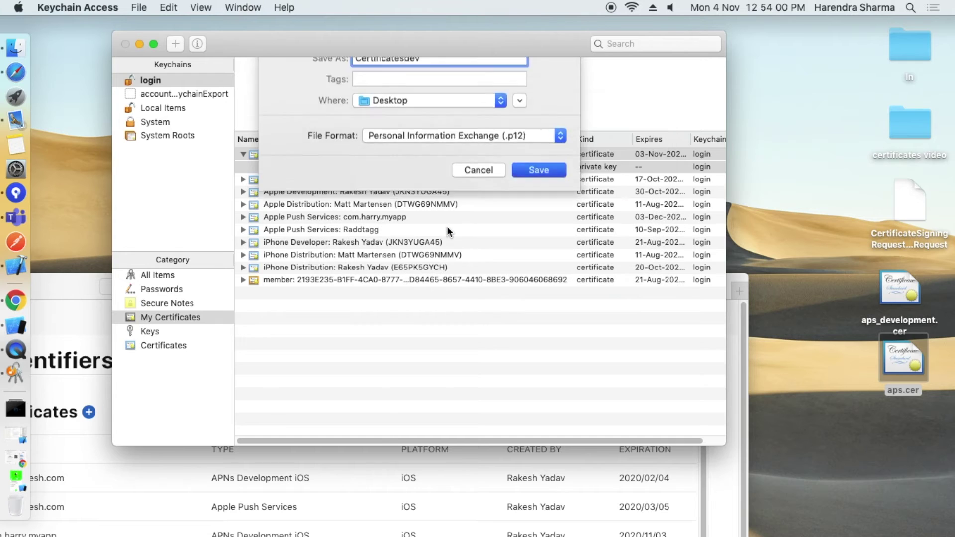
drag(941, 472, 914, 443)
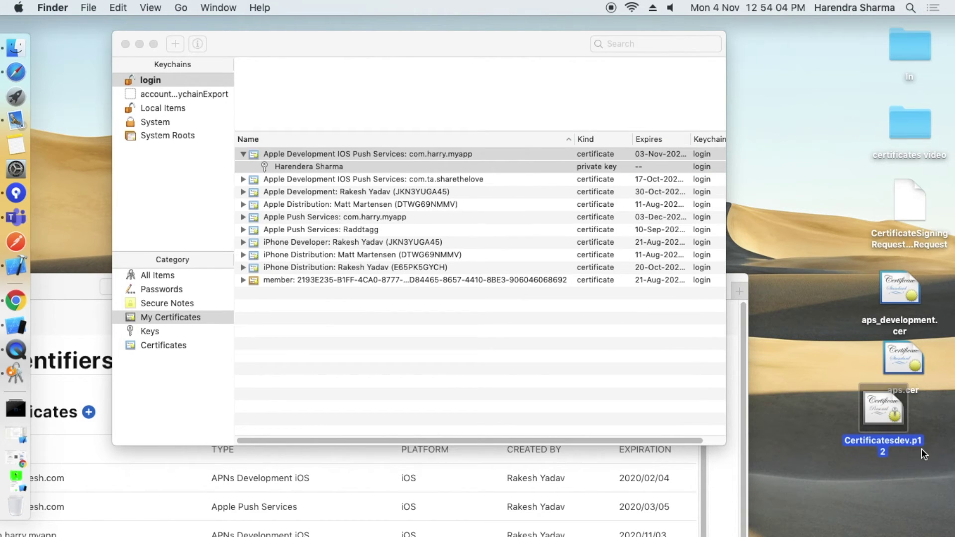
Leave Certificatesdev.p12 unrenamed and select the Apple Push Services: com.harry.myapp certificate in Keychain Access.
click(908, 460)
click(879, 441)
key(Return)
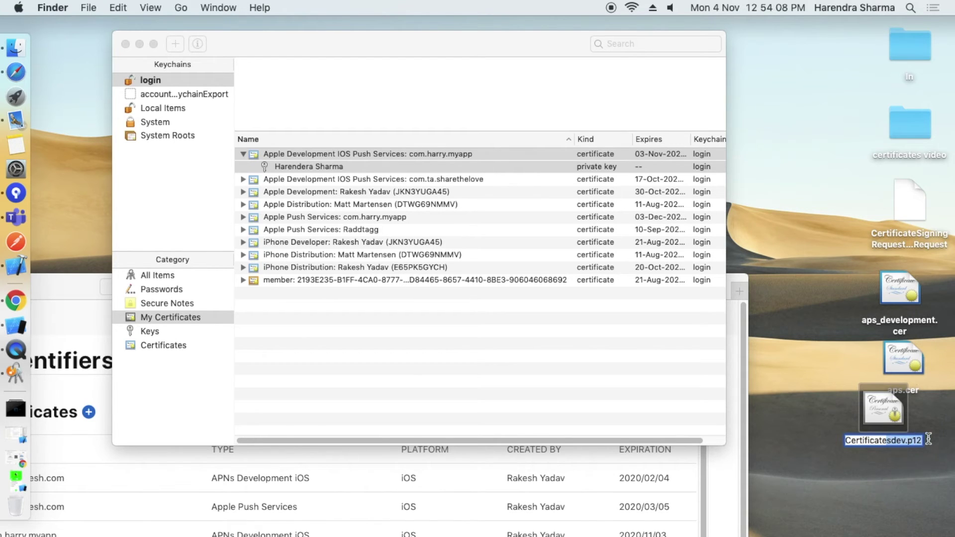
click(914, 476)
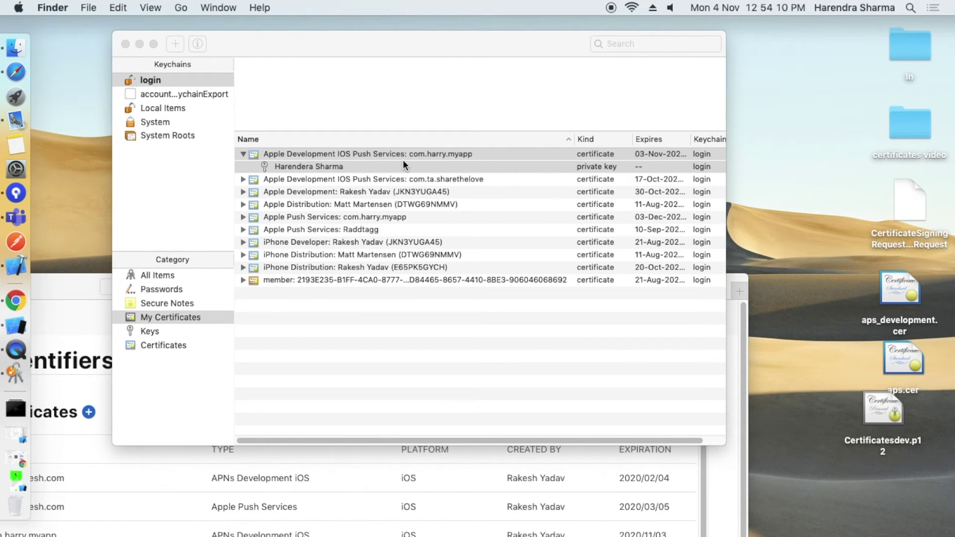
click(322, 152)
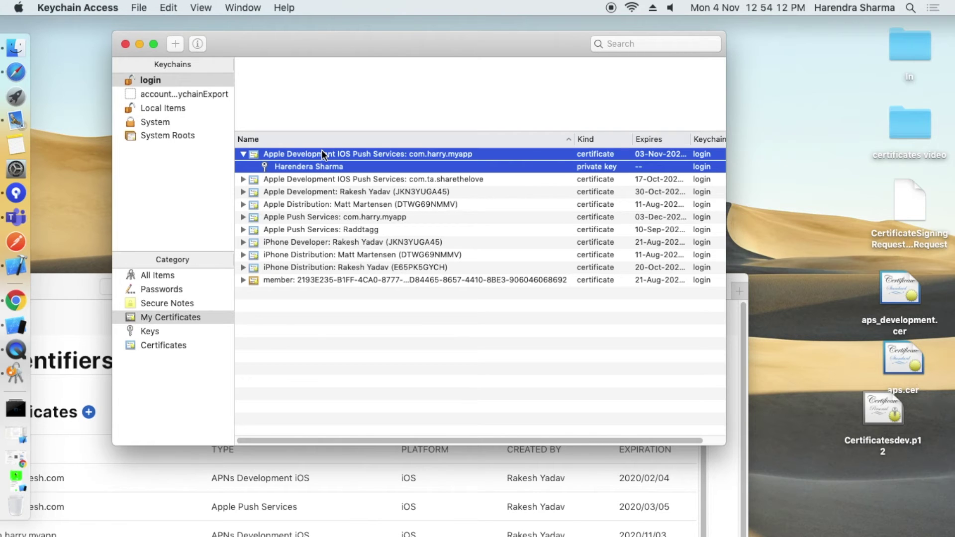
click(350, 220)
Export the com.harry.myapp push certificate with its private key as Certificatesprod.p12.
click(243, 217)
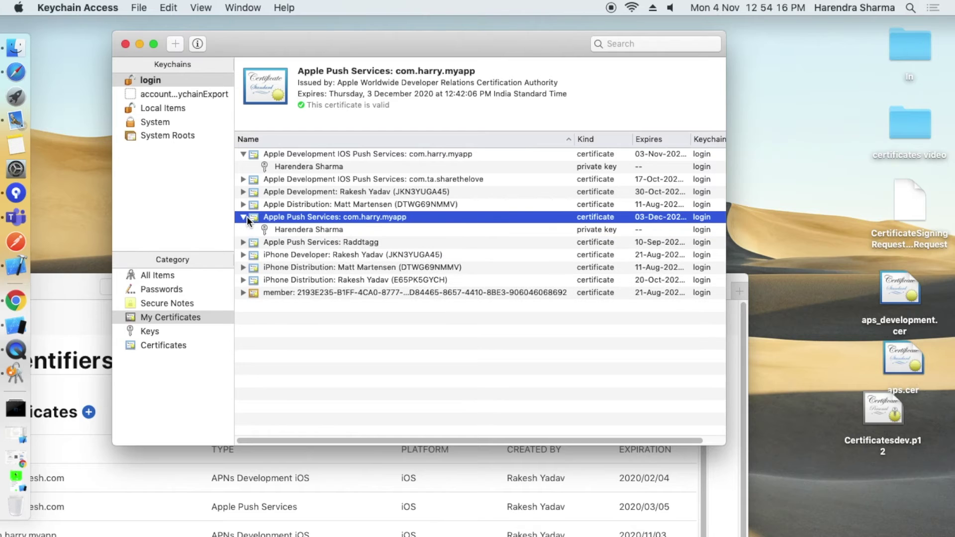
shift+click(273, 228)
right_click(273, 228)
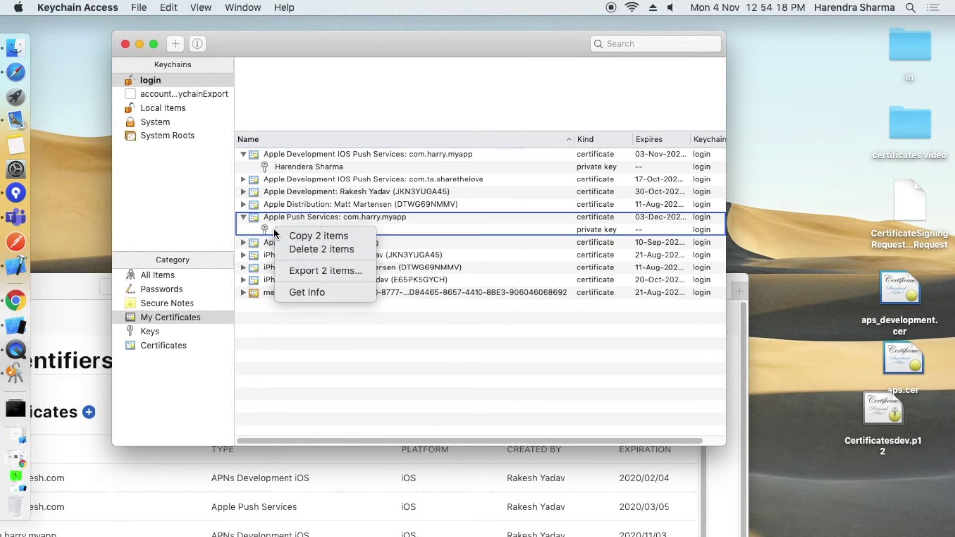
click(307, 271)
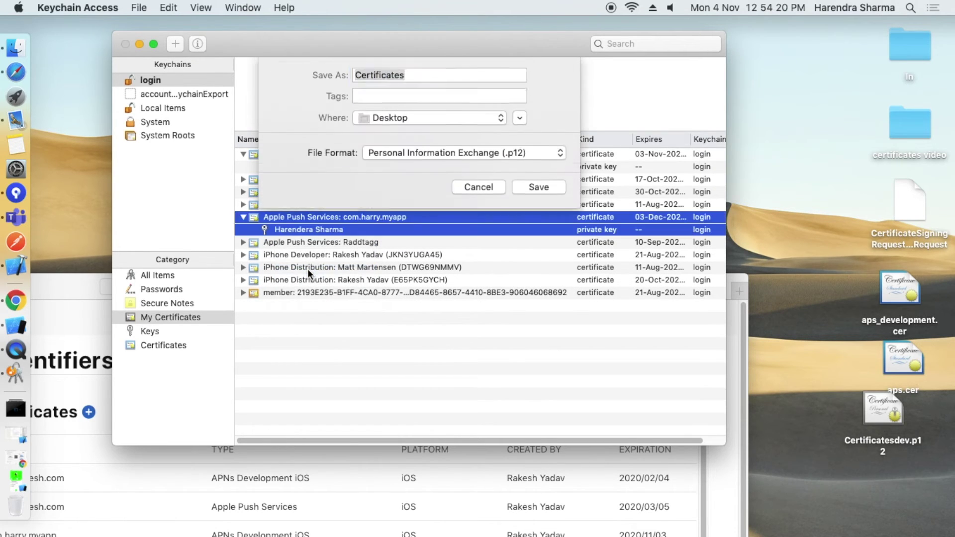
click(437, 80)
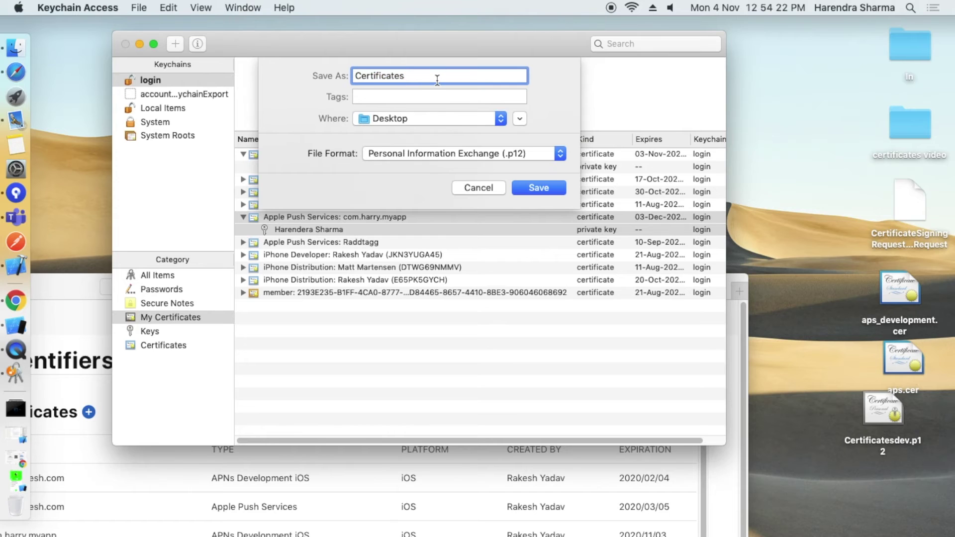
text(prod)
click(548, 187)
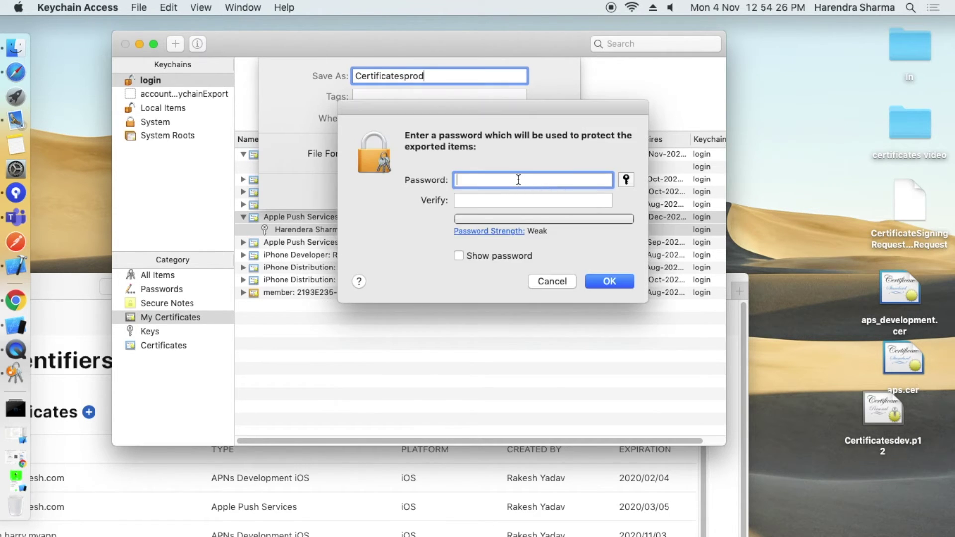
Set and confirm the export password, then close Keychain Access.
text(•••••)
click(487, 202)
text(•••••)
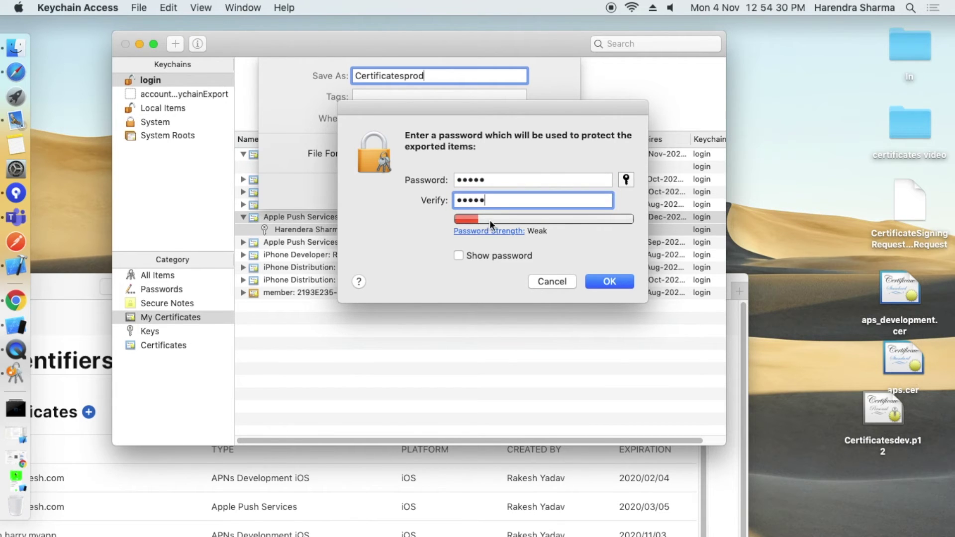
click(499, 259)
click(603, 282)
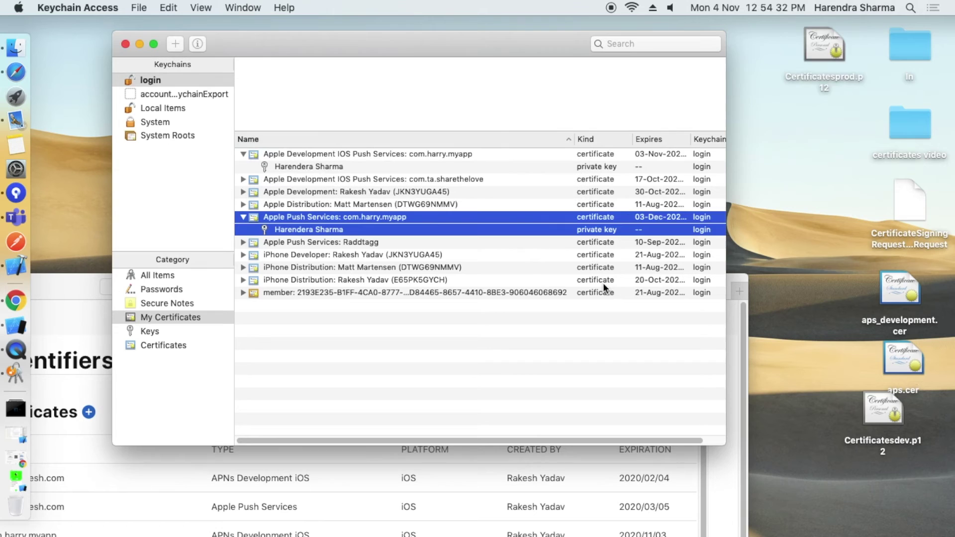
click(125, 44)
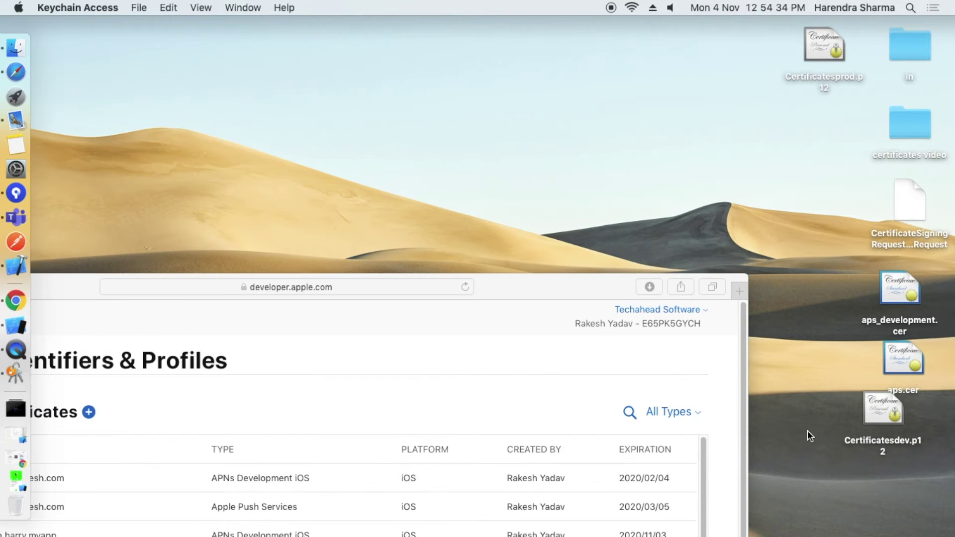
Line up Certificatesdev.p12 and Certificatesprod.p12 below aps.cer on the Desktop and raise the Safari window.
click(849, 465)
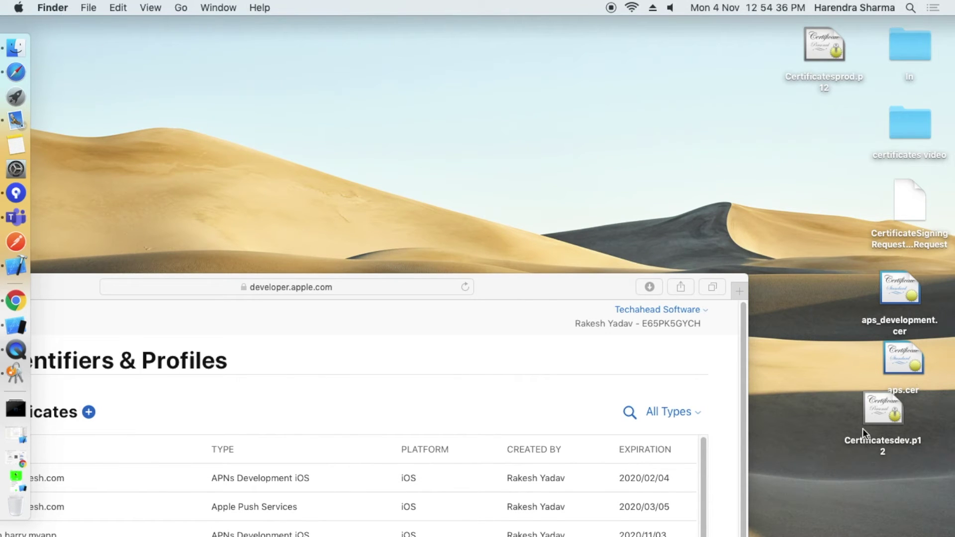
drag(869, 403, 902, 468)
drag(825, 51, 849, 433)
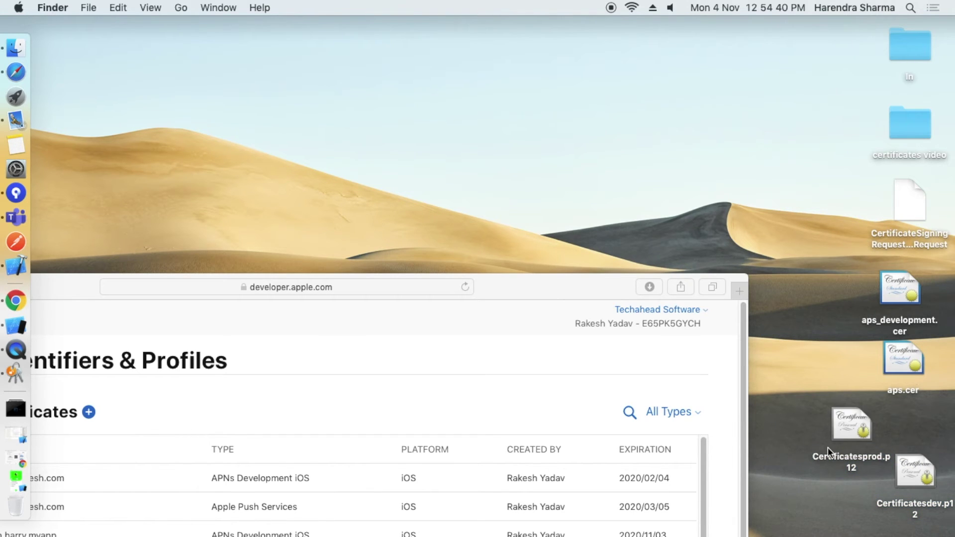
click(845, 456)
click(846, 491)
drag(827, 398, 934, 492)
click(846, 395)
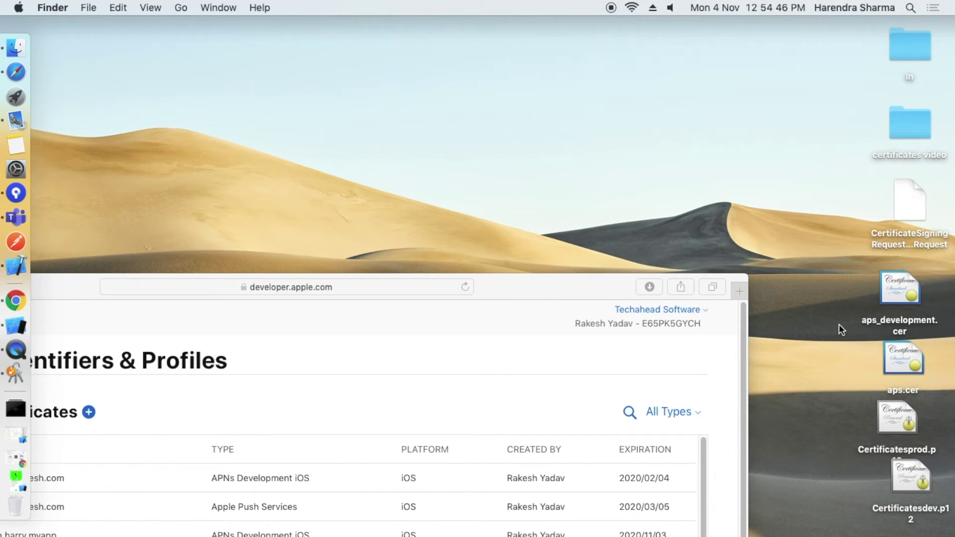
drag(562, 271, 773, 18)
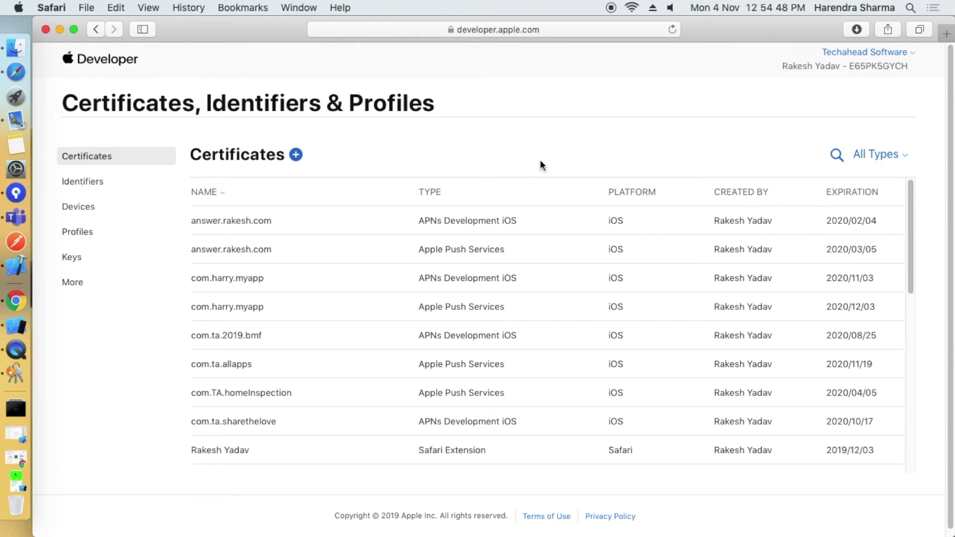
Search the Certificates list for 'myapp' to show only the two com.harry.myapp push certificates.
click(515, 31)
key(Escape)
click(837, 155)
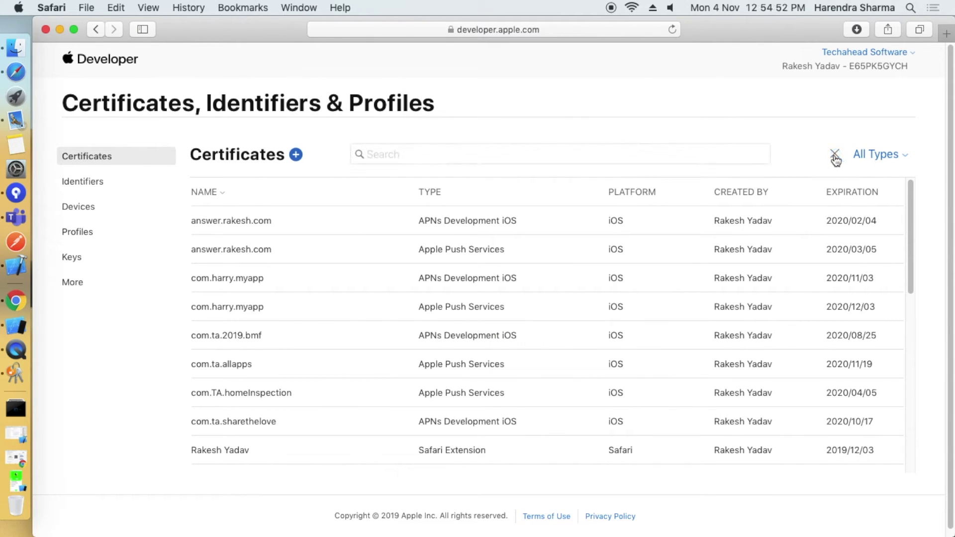
text(myapp)
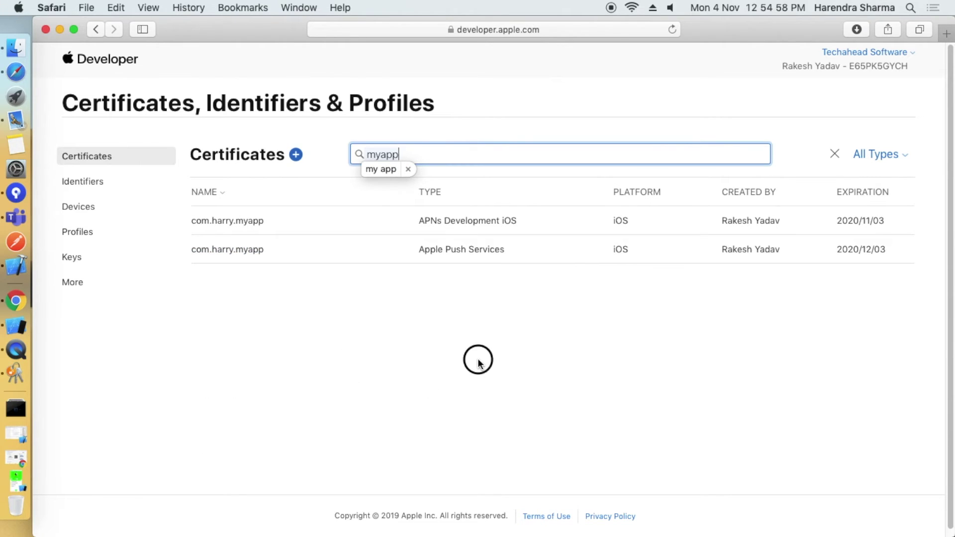
key(Return)
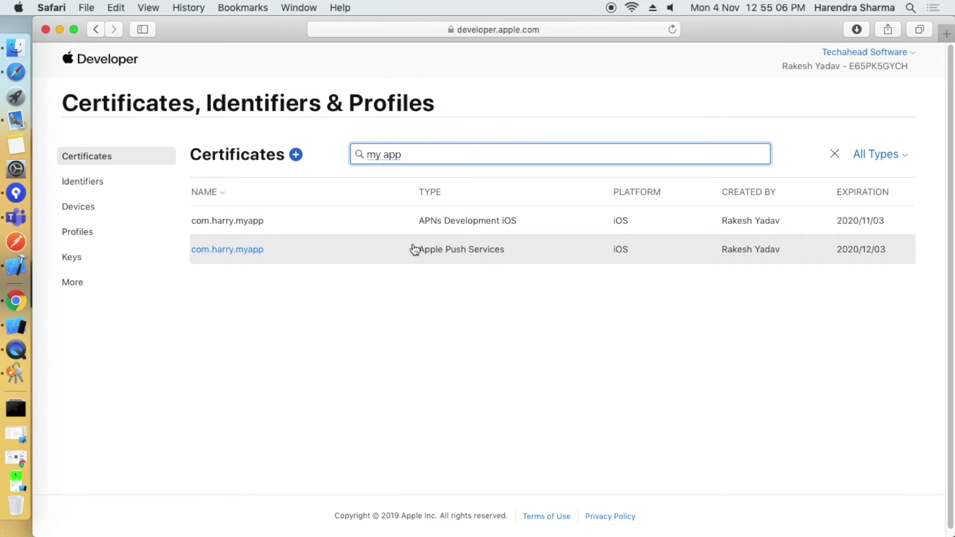
Find the my app App ID among Identifiers by searching 'myapp' and open it.
click(90, 181)
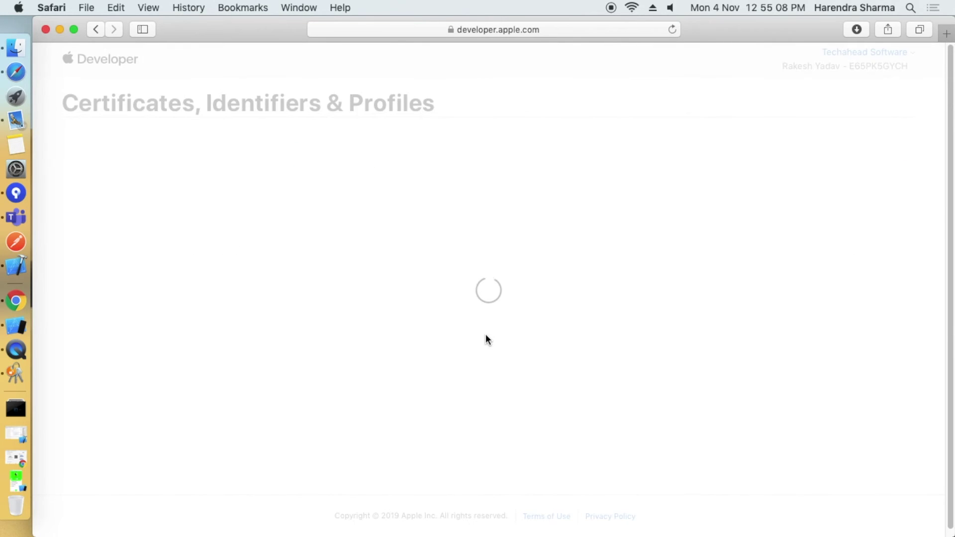
click(841, 154)
click(489, 154)
text(m)
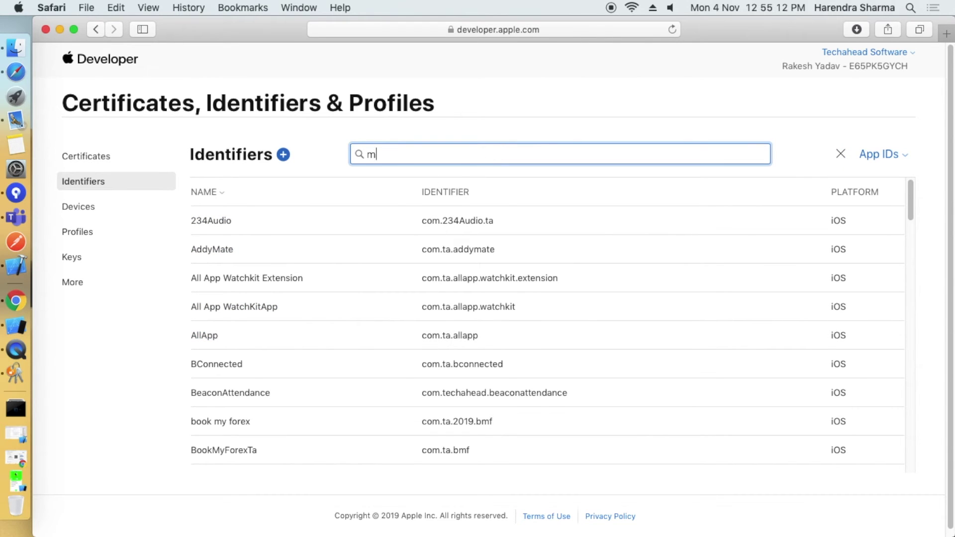
text(yapp)
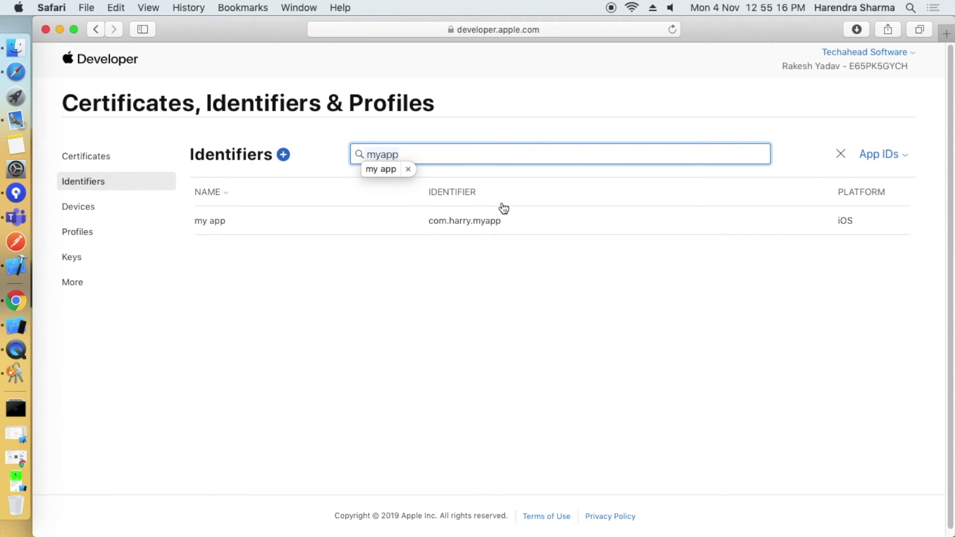
click(511, 219)
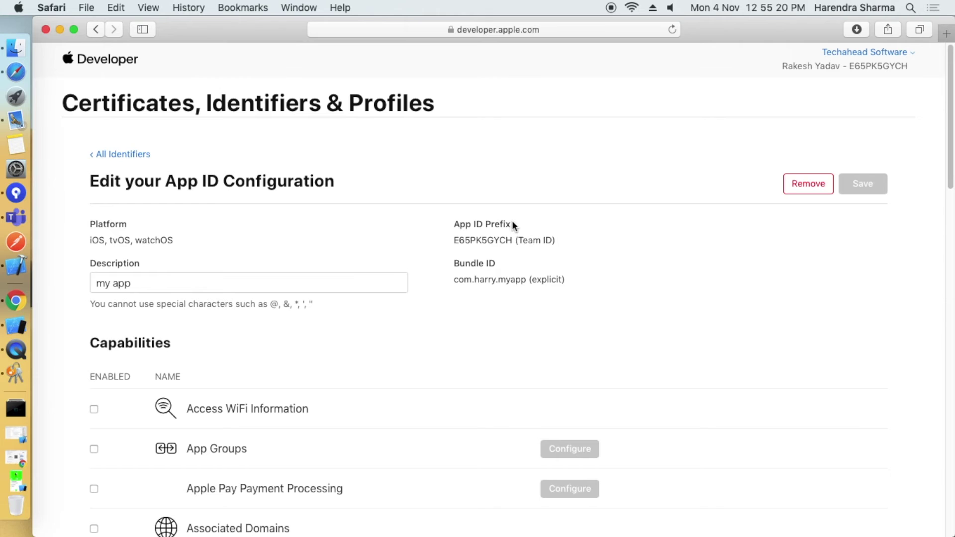
Review the Push Notifications Development and Production SSL certificates, then close the overview.
scroll(425, 398, down, 10)
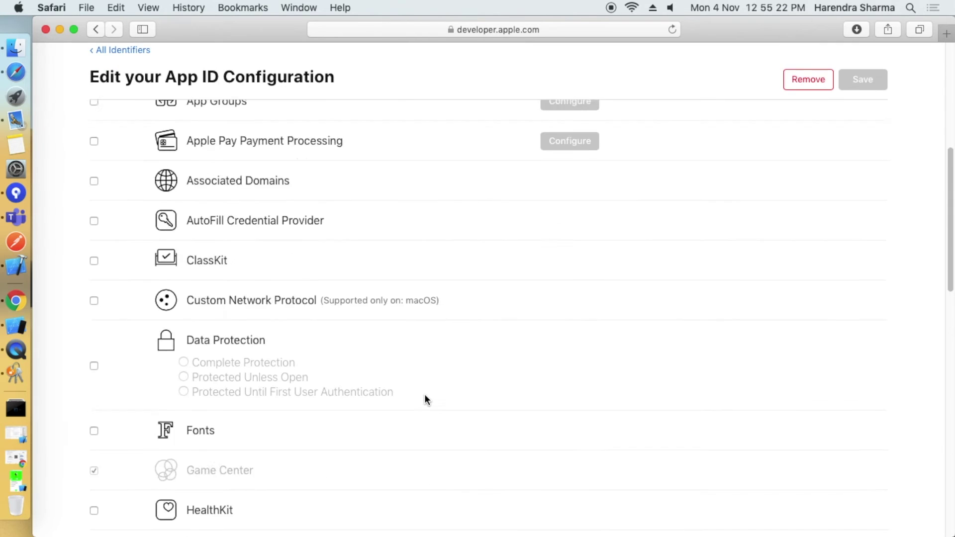
scroll(425, 398, down, 6)
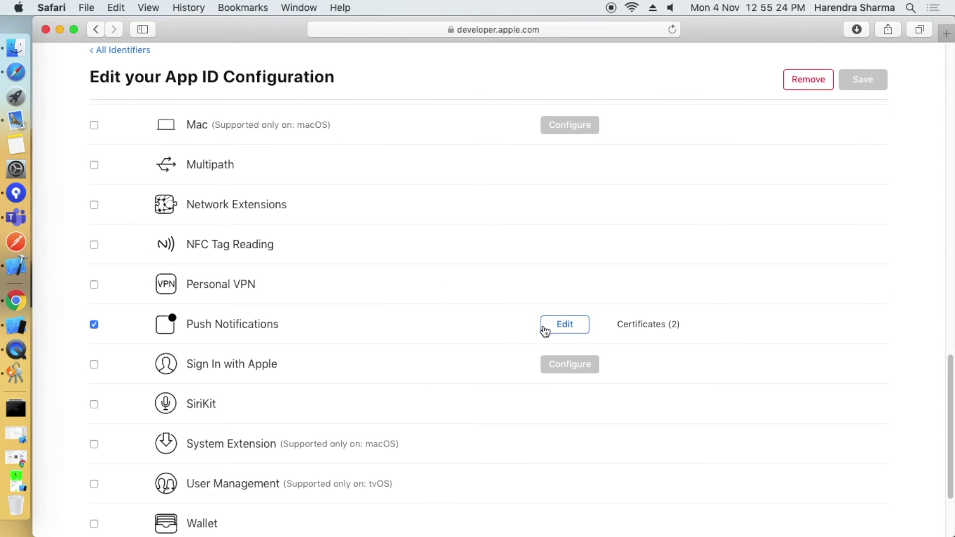
click(566, 324)
scroll(545, 333, down, 1)
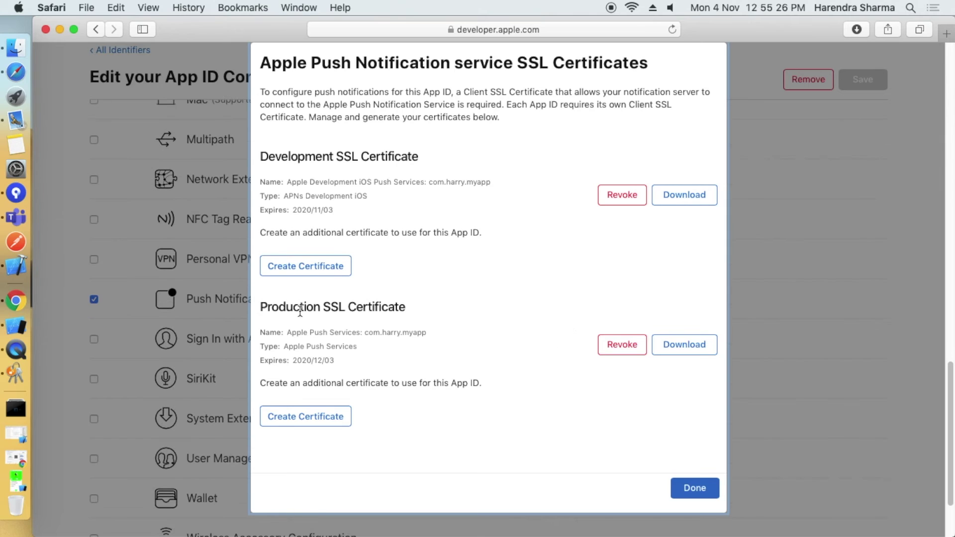
drag(267, 307, 557, 327)
drag(263, 157, 464, 172)
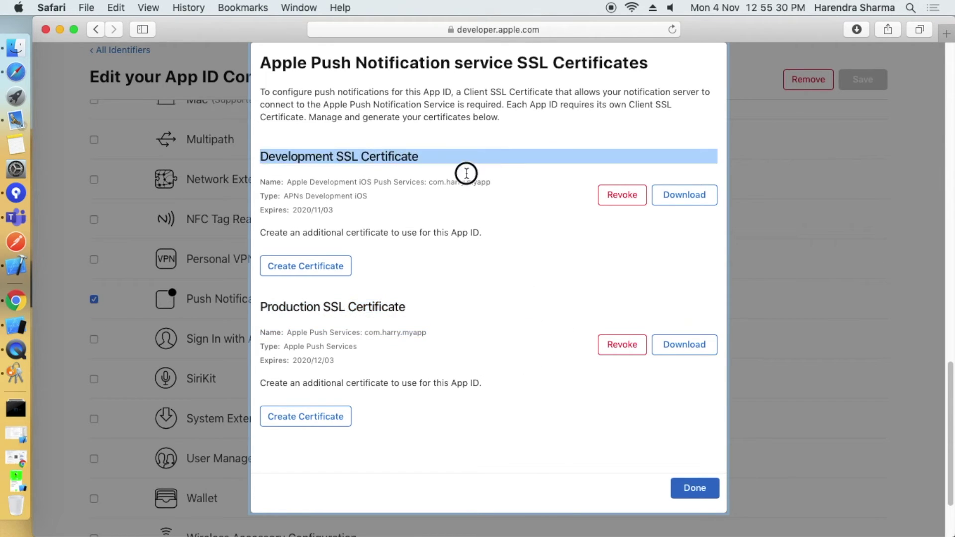
click(571, 274)
click(716, 489)
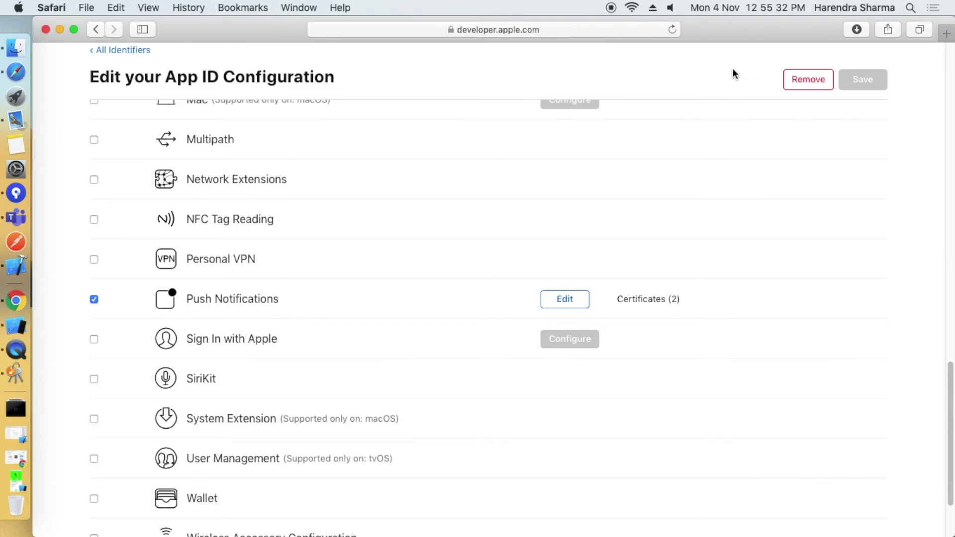
Start creating a new certificate from the Certificates list.
click(610, 9)
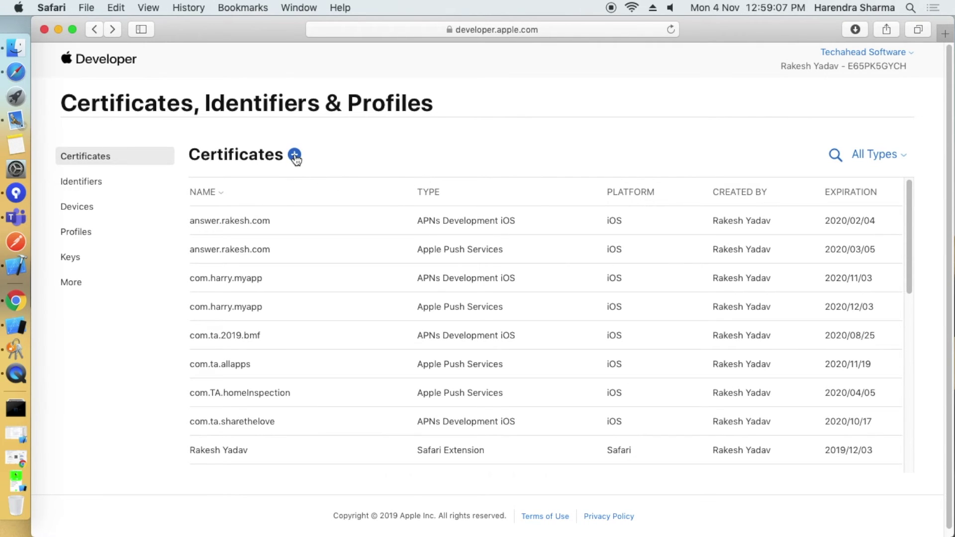
click(87, 154)
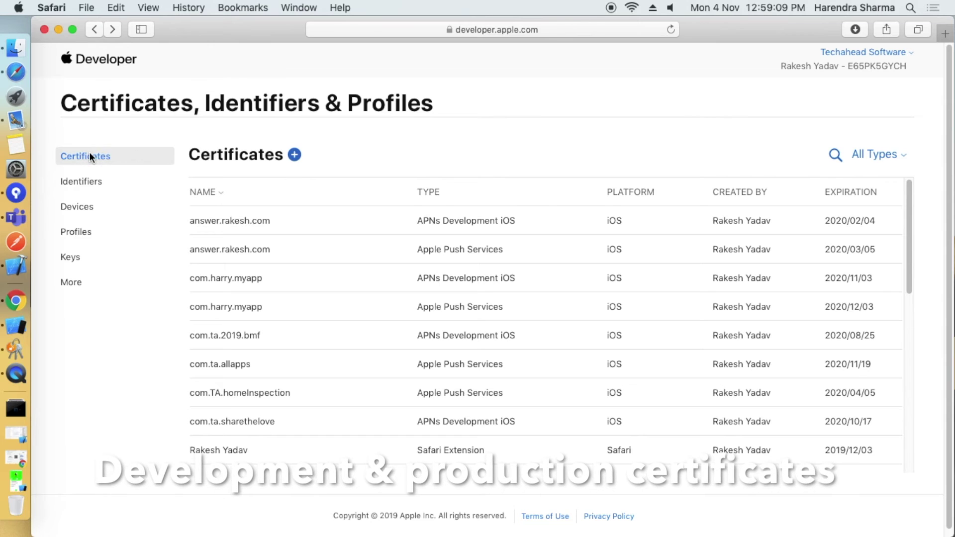
click(295, 156)
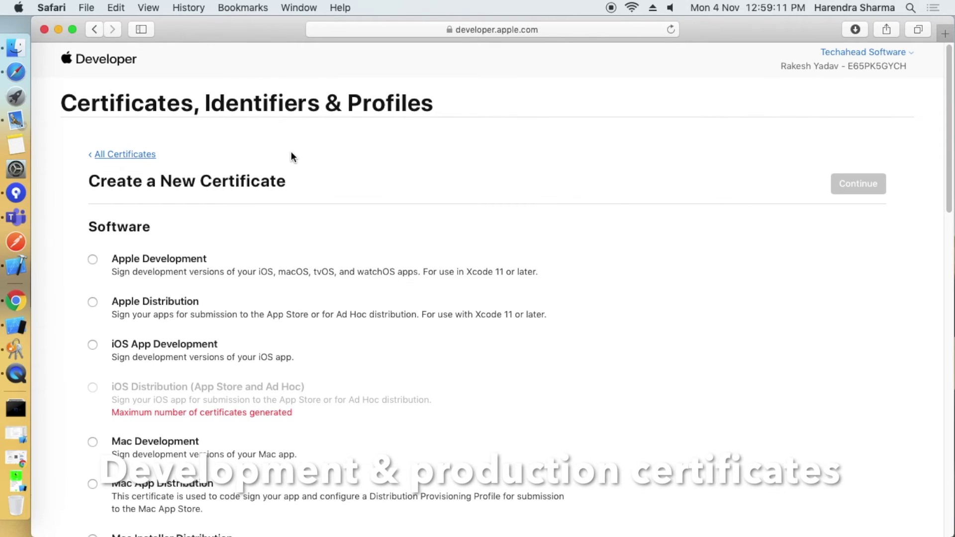
Choose iOS App Development as the new certificate's type.
scroll(246, 318, down, 5)
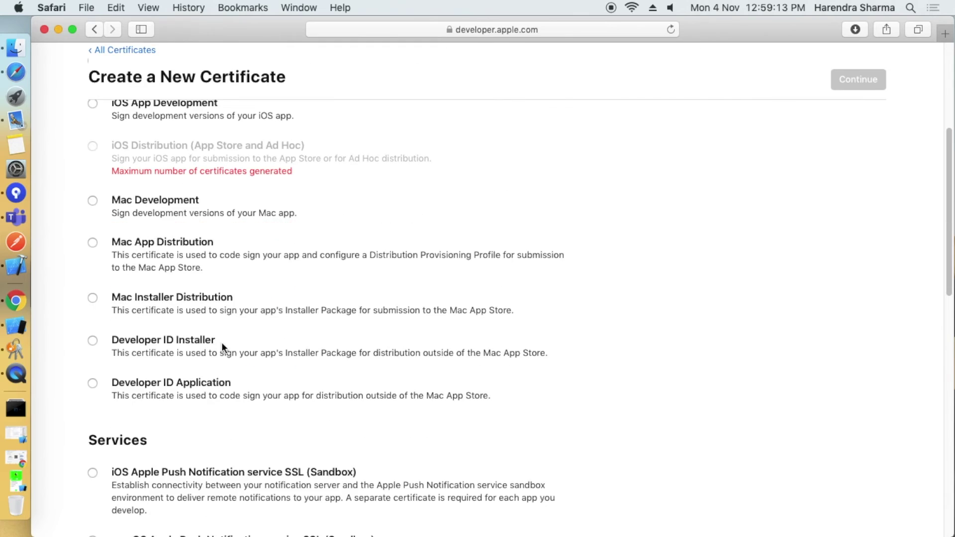
scroll(145, 253, up, 1)
drag(113, 153, 316, 174)
click(121, 184)
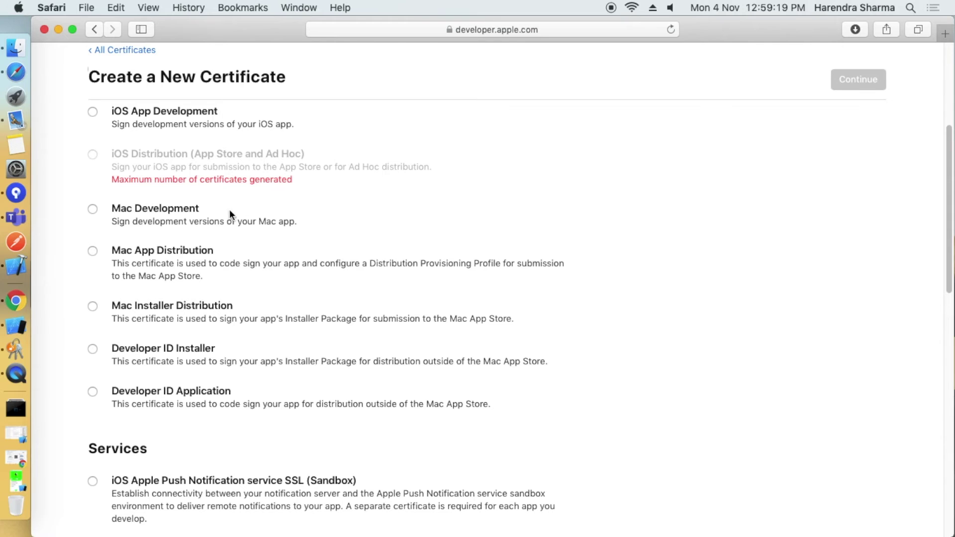
scroll(233, 235, up, 5)
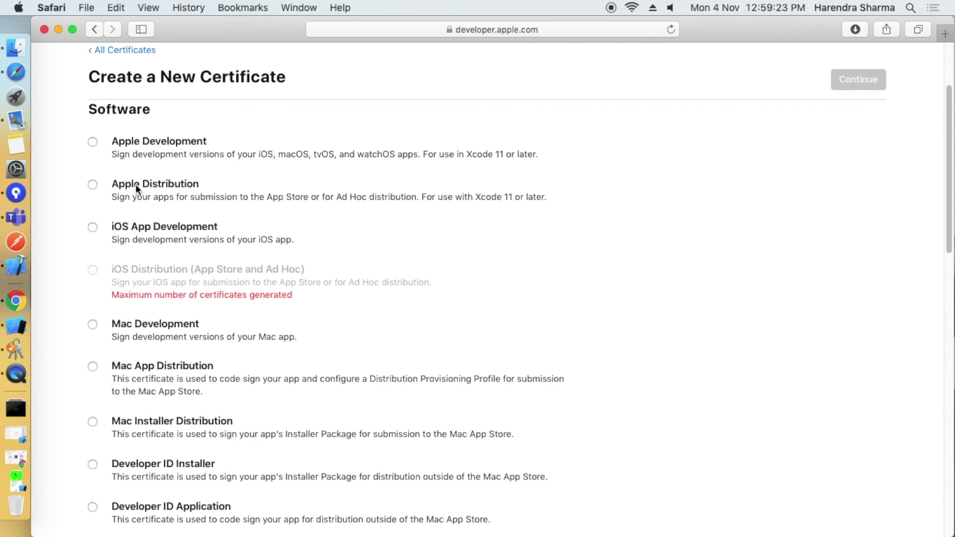
scroll(132, 172, up, 1)
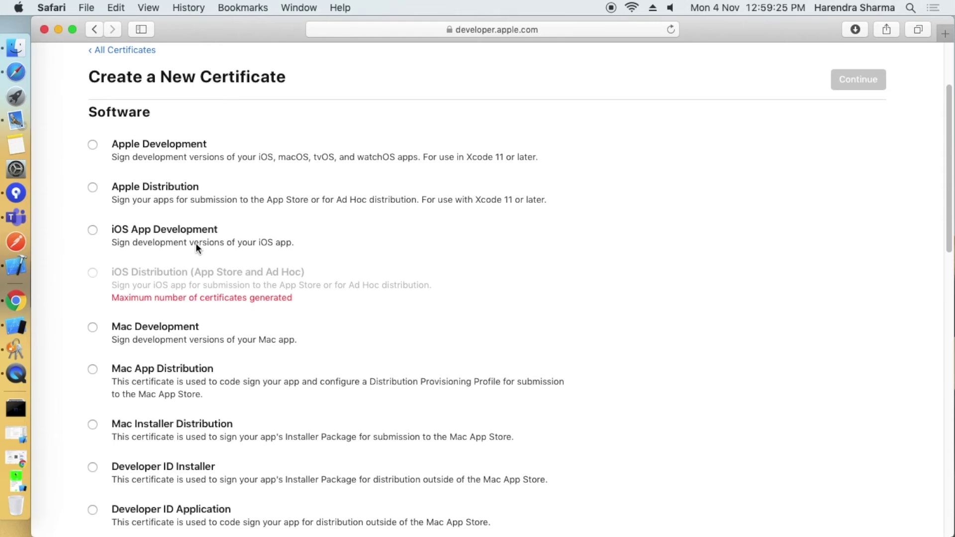
click(97, 234)
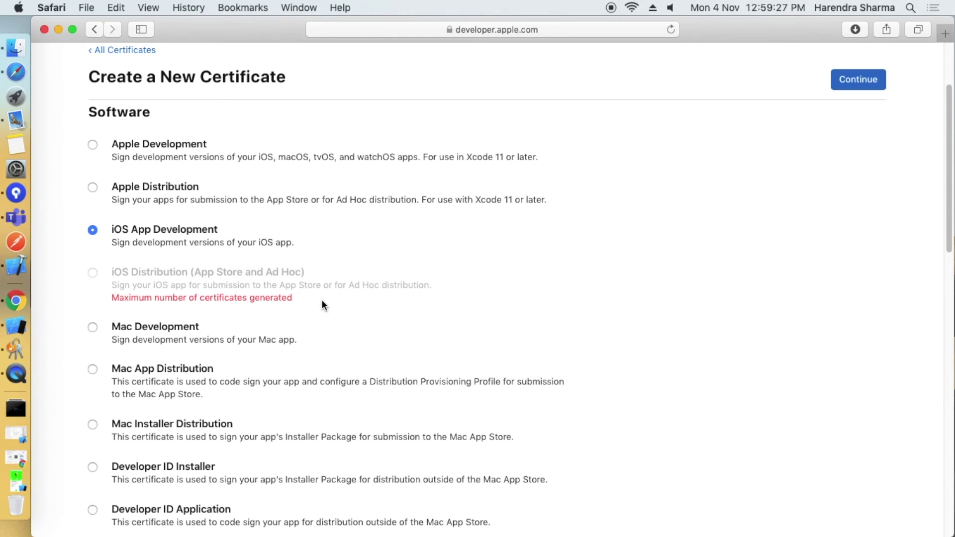
scroll(323, 299, down, 10)
scroll(324, 301, down, 15)
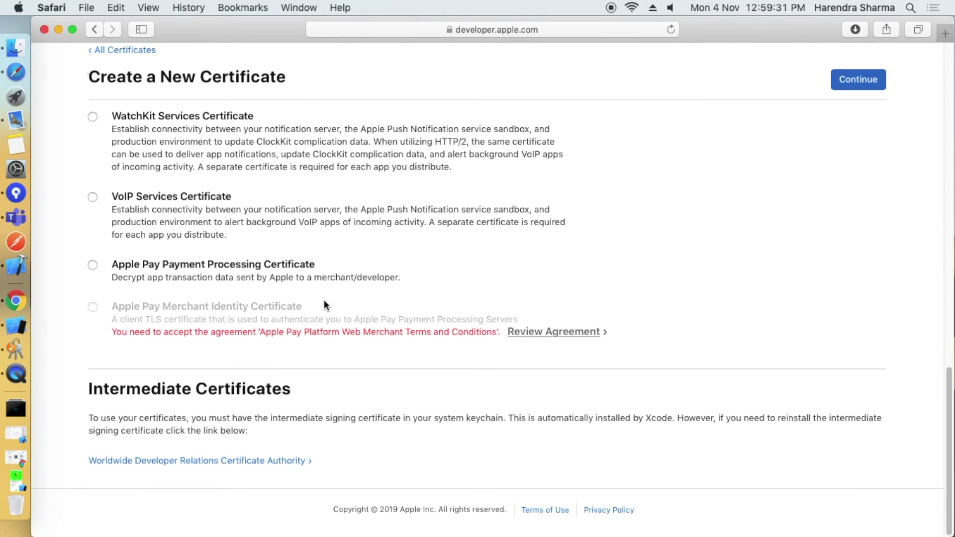
scroll(323, 301, up, 20)
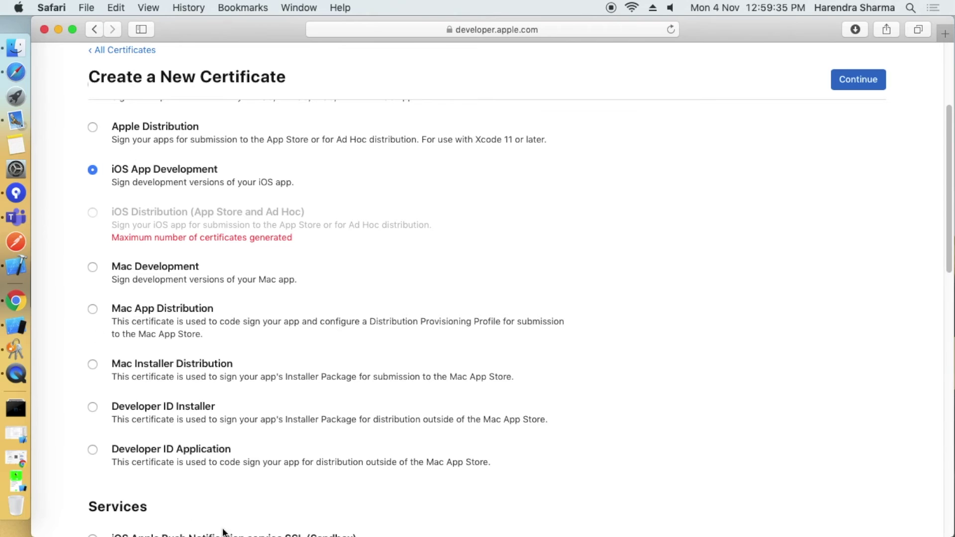
scroll(248, 226, up, 5)
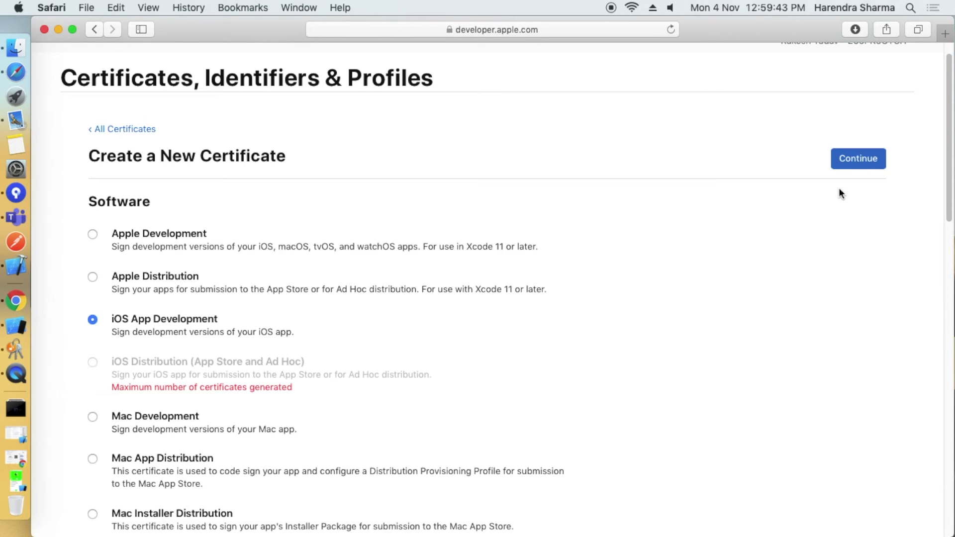
Upload CertificateSigningRequest.certSigningRequest as the certificate signing request.
click(875, 169)
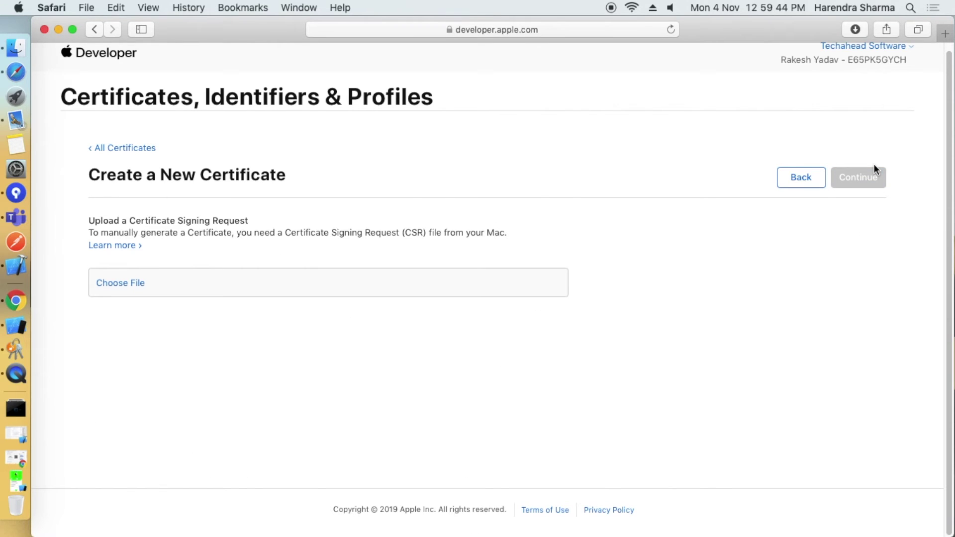
click(117, 286)
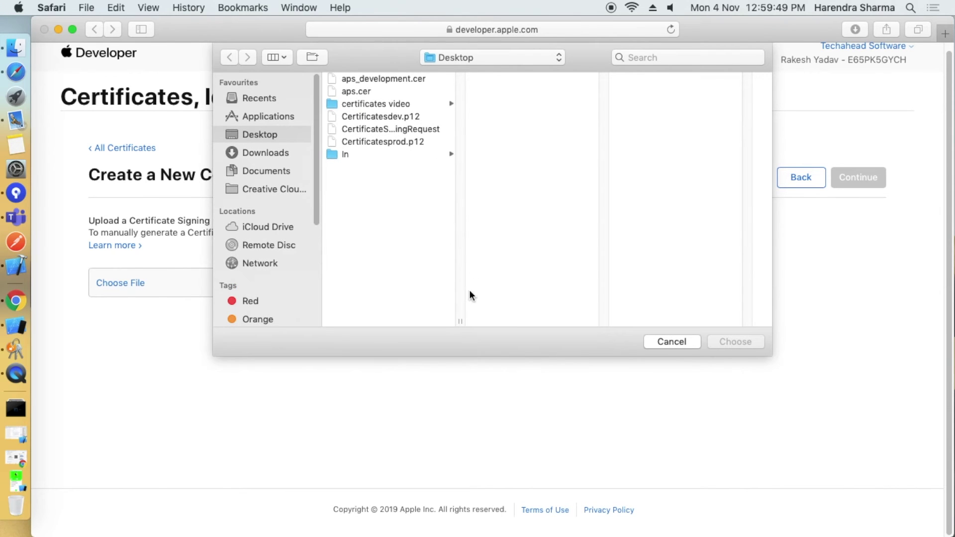
drag(460, 315, 620, 298)
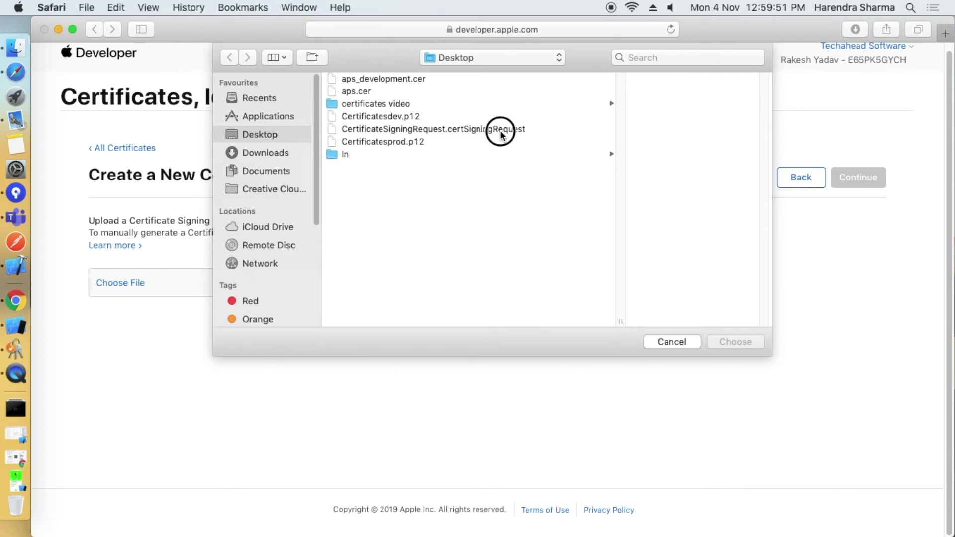
click(500, 129)
click(733, 341)
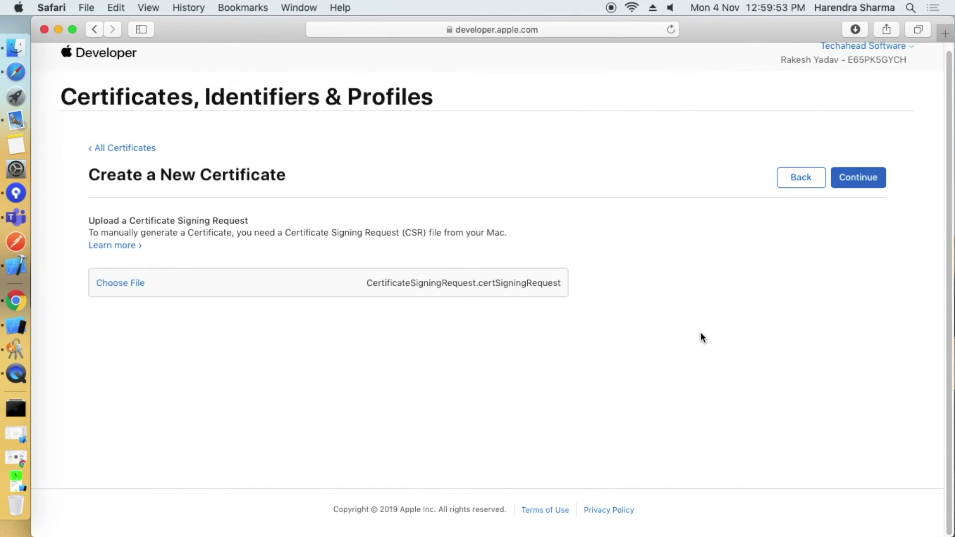
Generate the iOS Development certificate, expiring 2020/11/03, and review its download page.
click(883, 183)
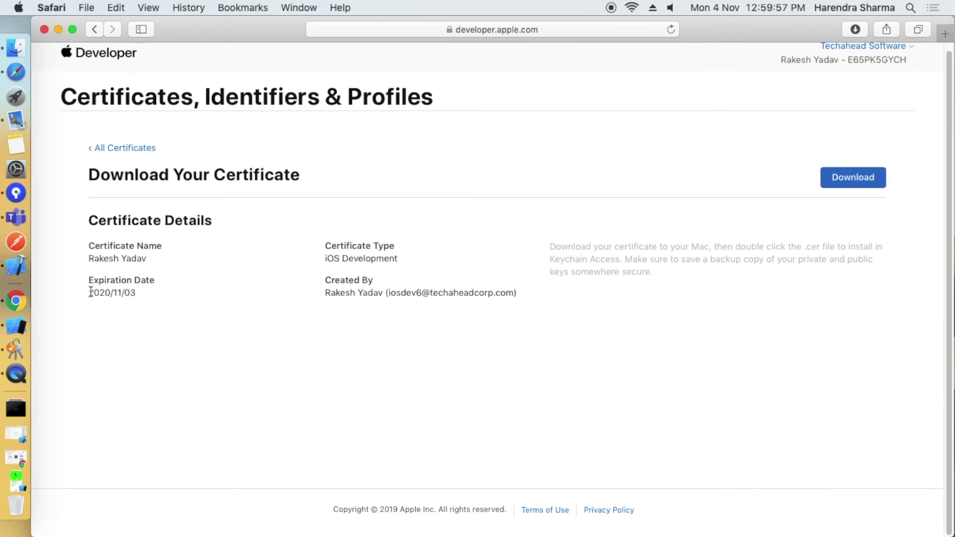
drag(102, 224, 147, 300)
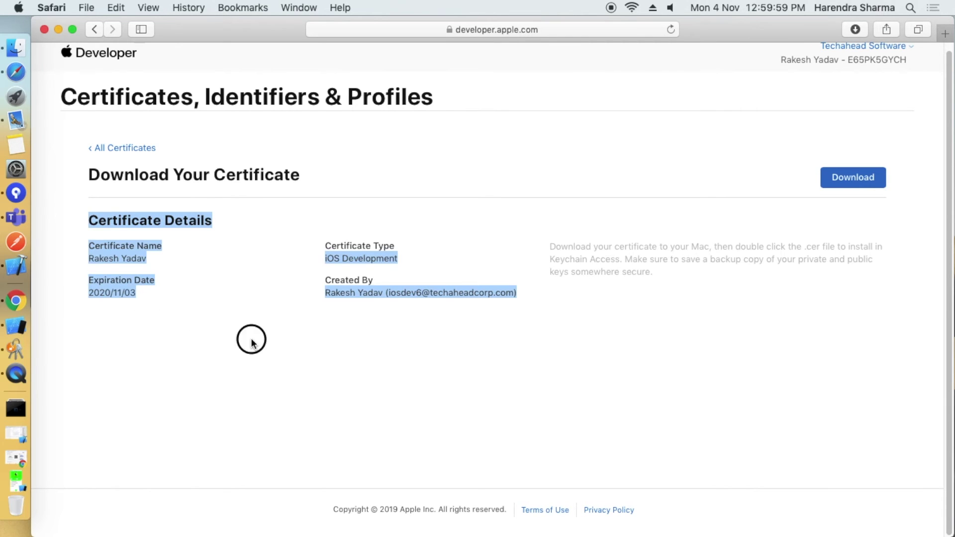
click(251, 336)
drag(88, 174, 171, 292)
click(277, 353)
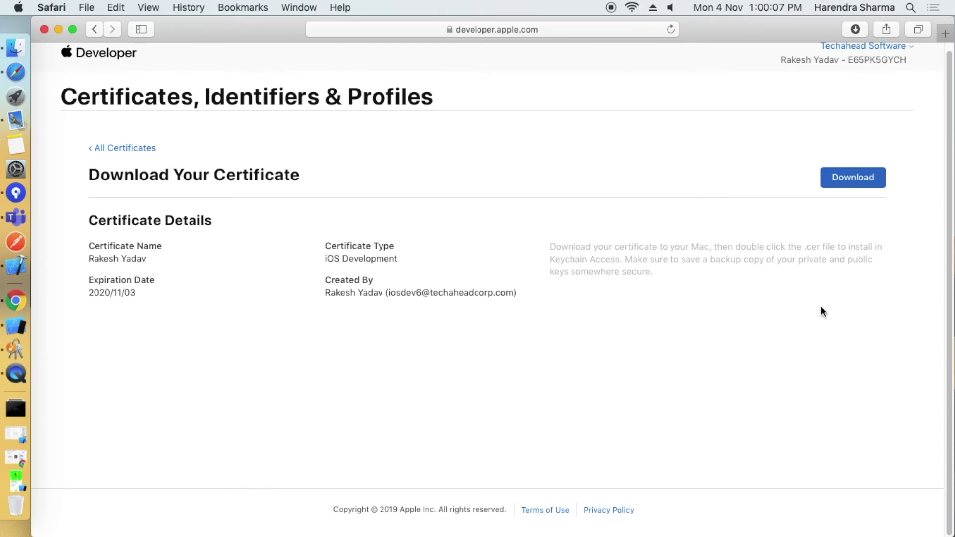
Download ios_development.cer and place it on the Desktop beside the other certificates.
click(863, 177)
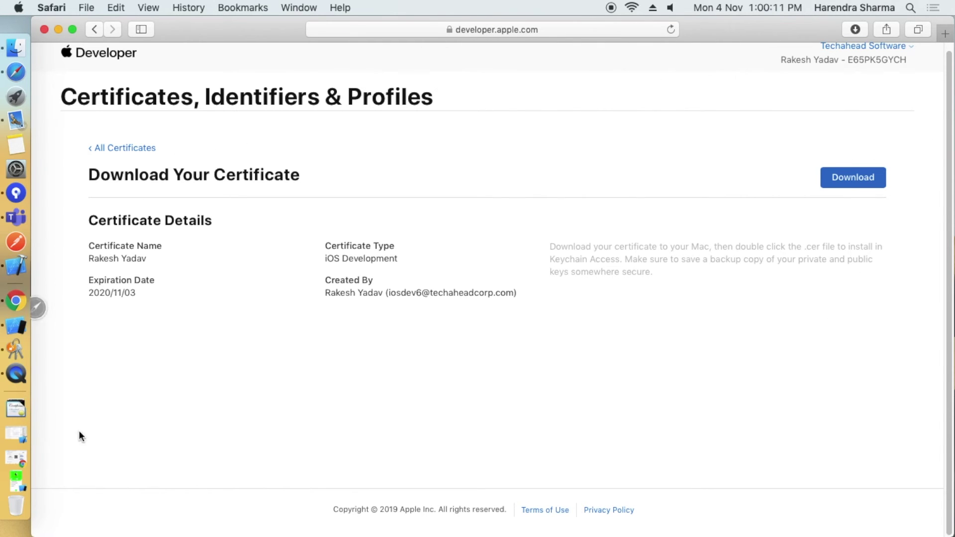
drag(725, 30, 647, 400)
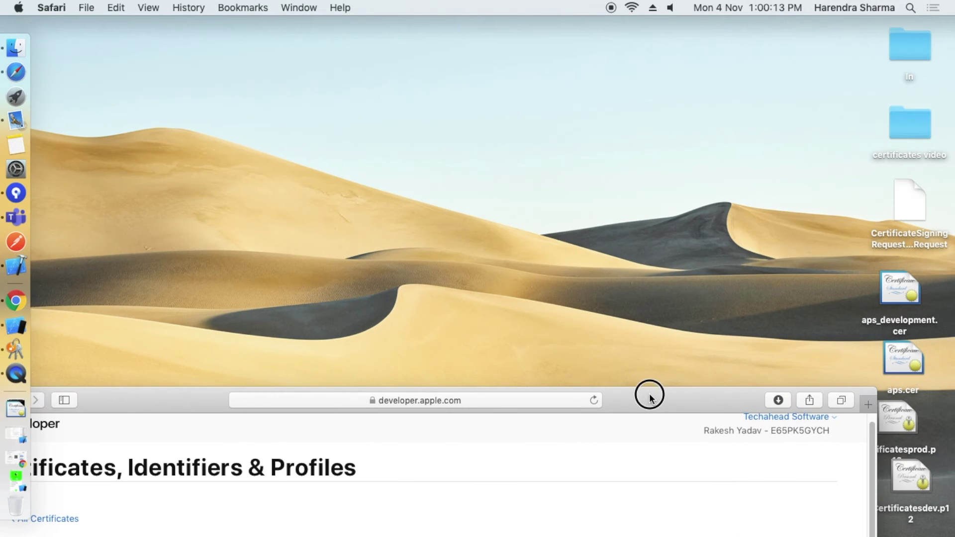
click(18, 404)
drag(166, 167, 721, 97)
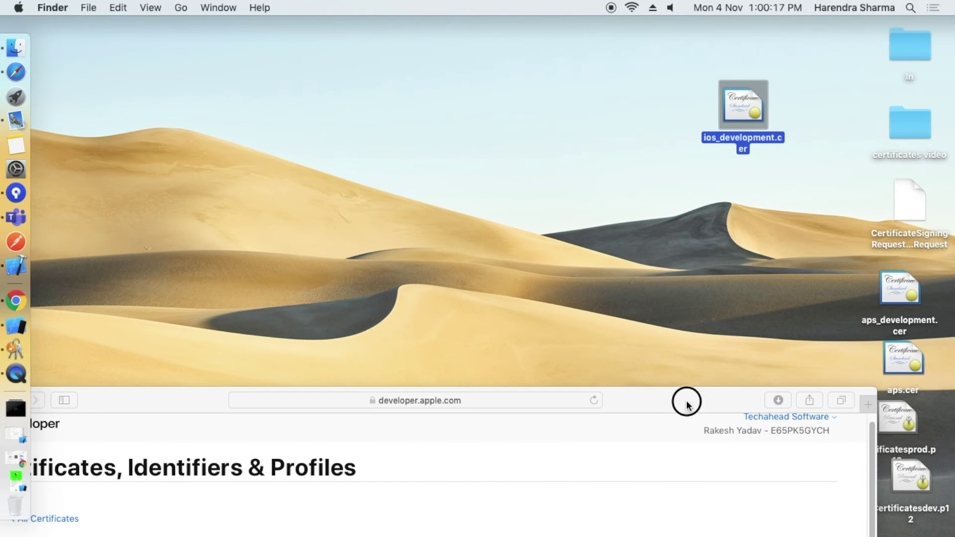
drag(686, 401, 461, 297)
Install ios_development.cer into the keychain and search Spotlight for 'key'.
click(762, 118)
click(744, 99)
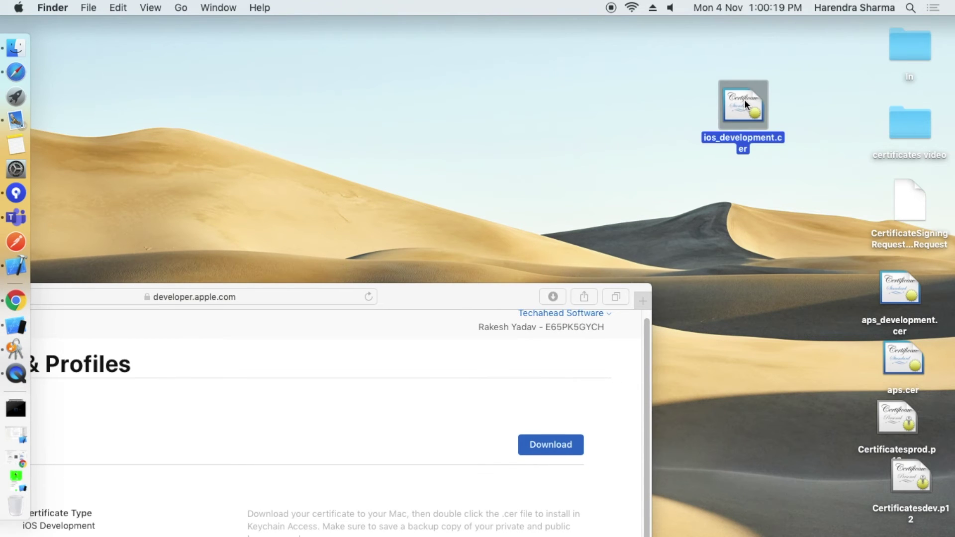
double_click(744, 99)
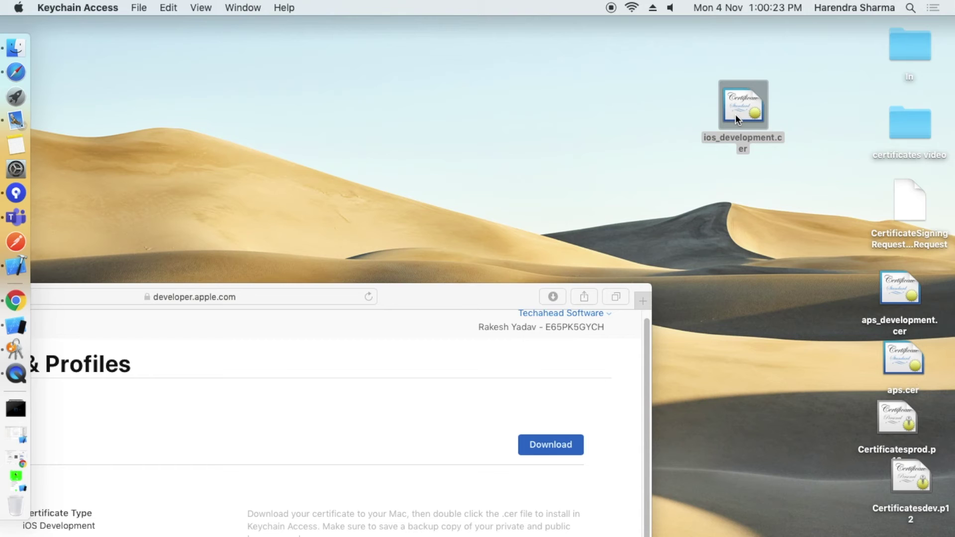
click(384, 142)
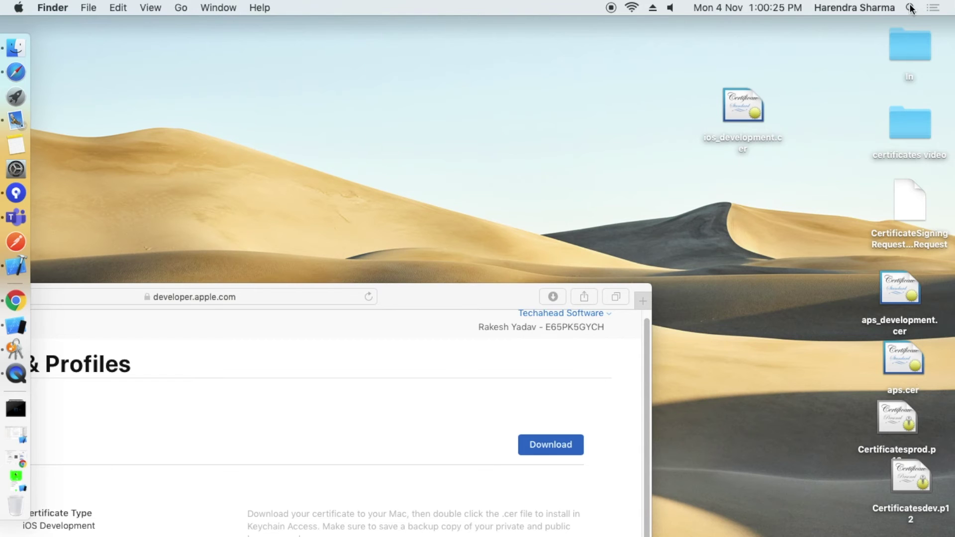
click(911, 8)
text(key)
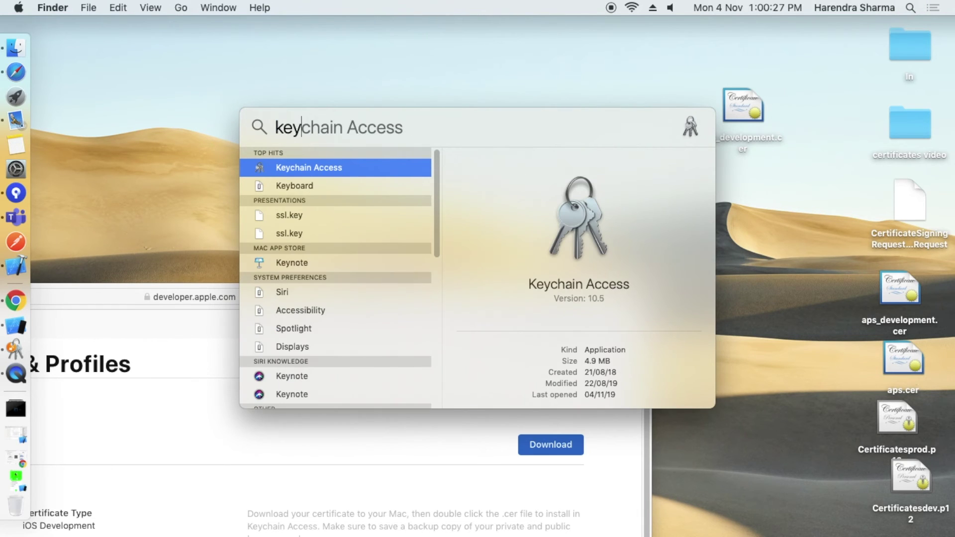
Launch Keychain Access and expand the new iPhone Developer certificate to reveal its private key.
click(373, 167)
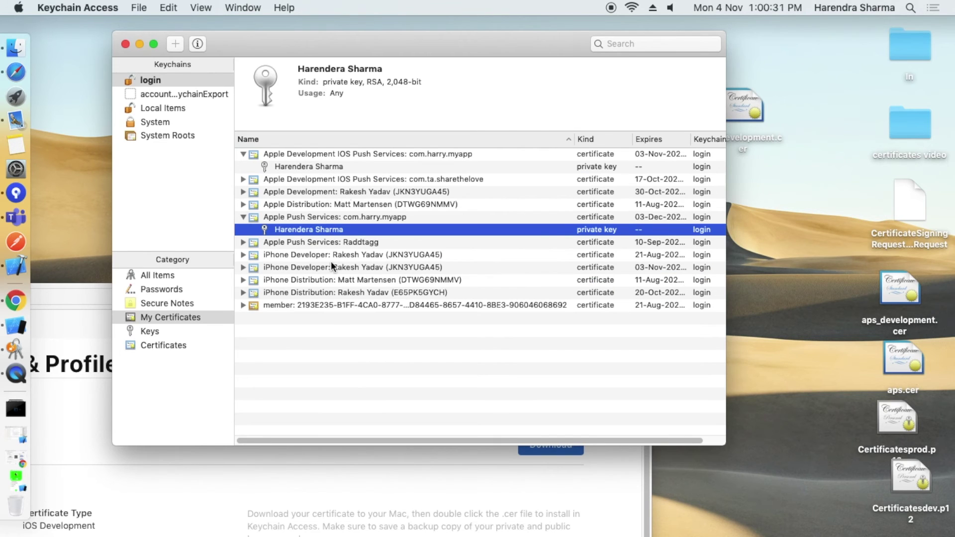
click(351, 372)
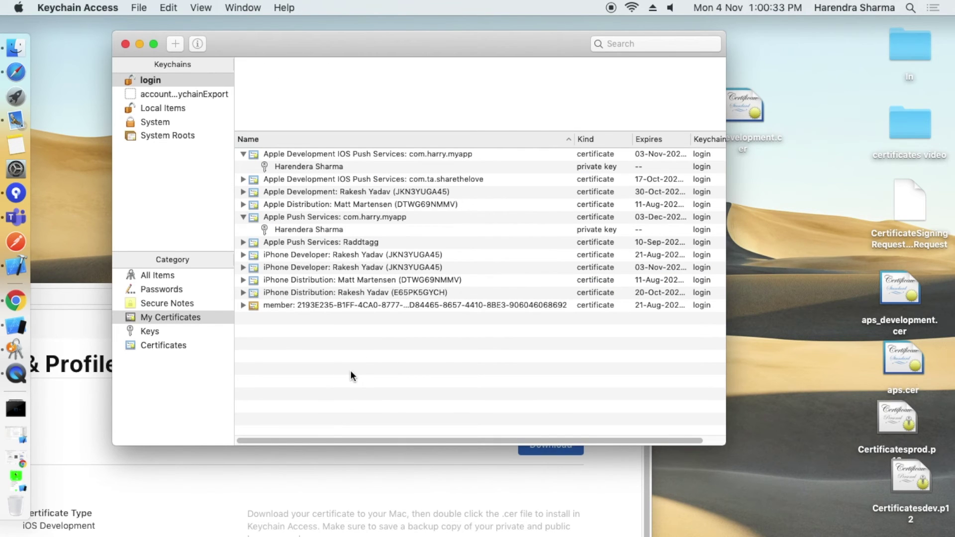
click(271, 269)
click(242, 268)
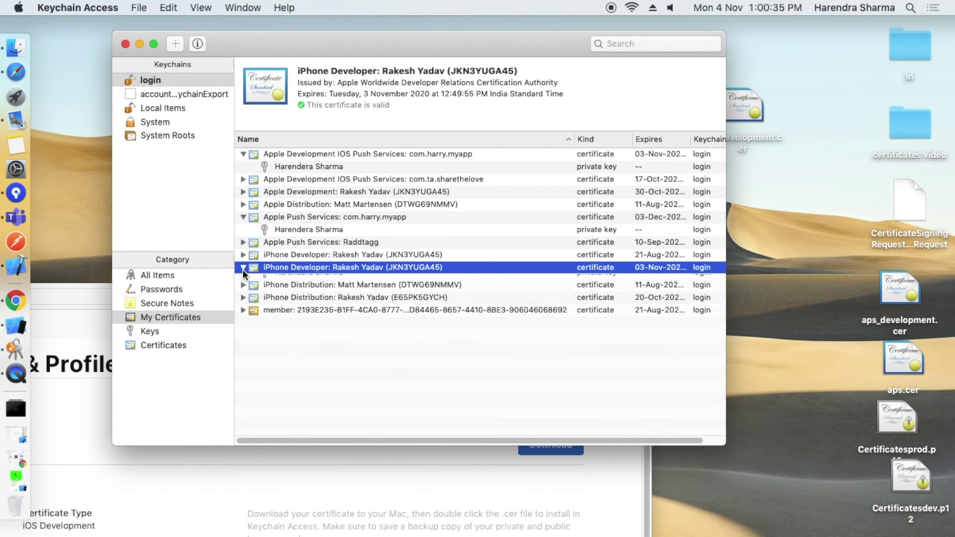
click(284, 279)
click(243, 254)
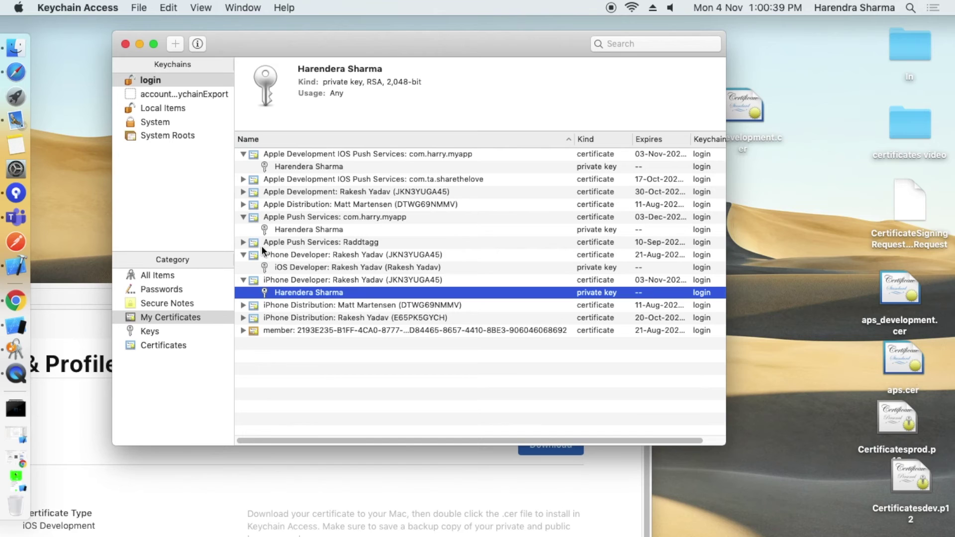
click(243, 242)
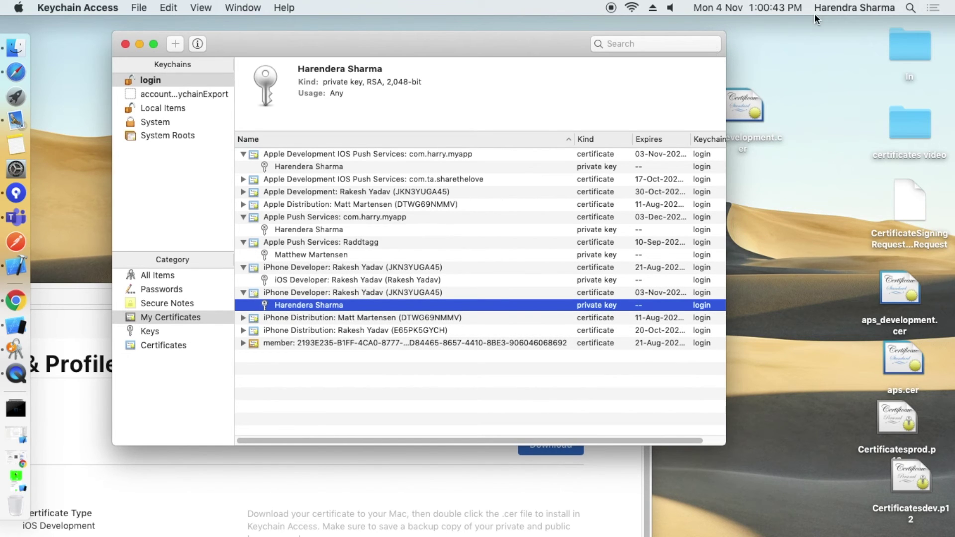
Widen the window to confirm the 3 November 2020 expiry and select the certificate with its private key.
click(830, 12)
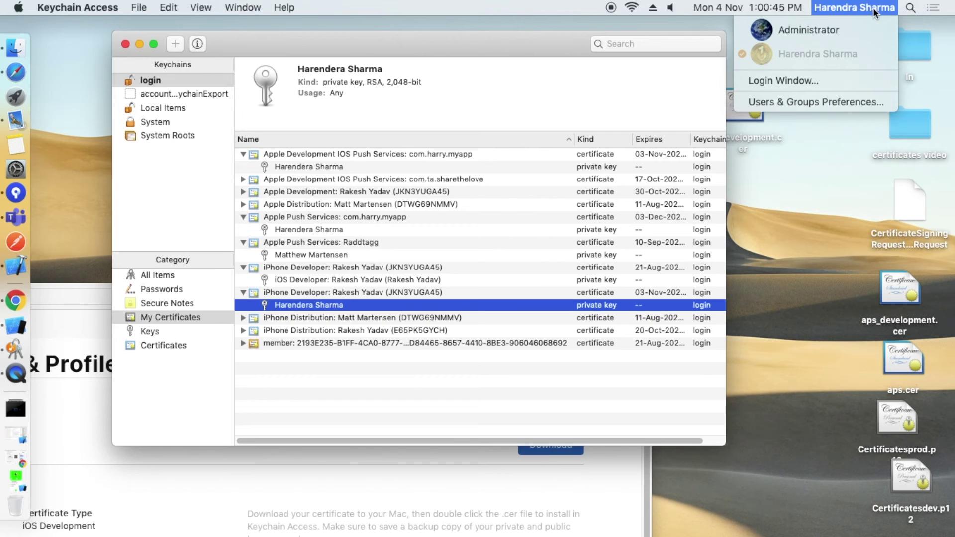
click(825, 176)
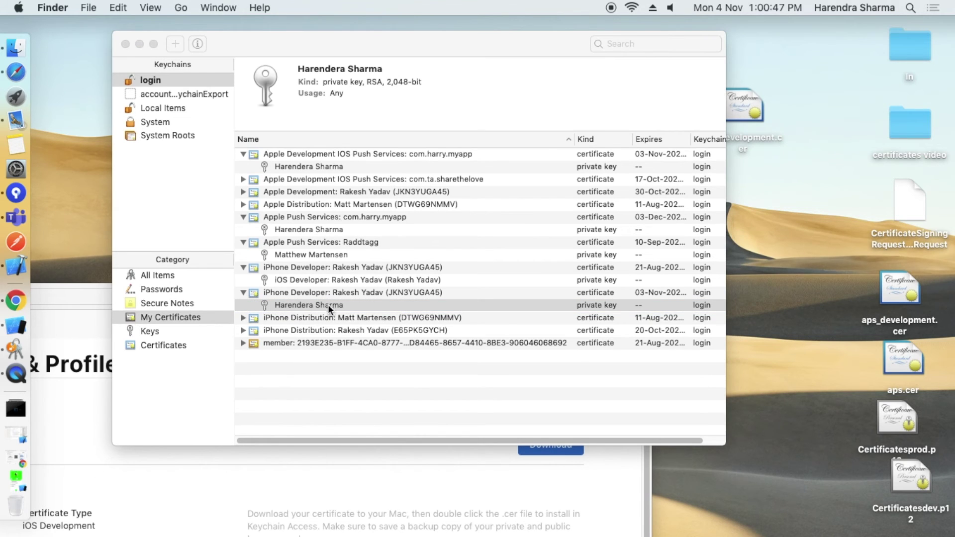
click(639, 302)
click(659, 291)
drag(726, 321, 839, 318)
drag(782, 139, 820, 148)
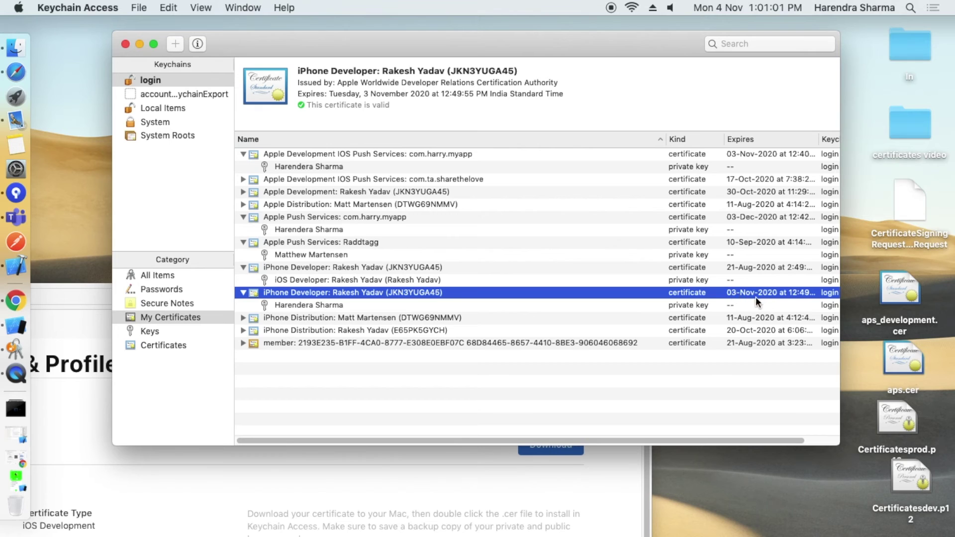
click(713, 8)
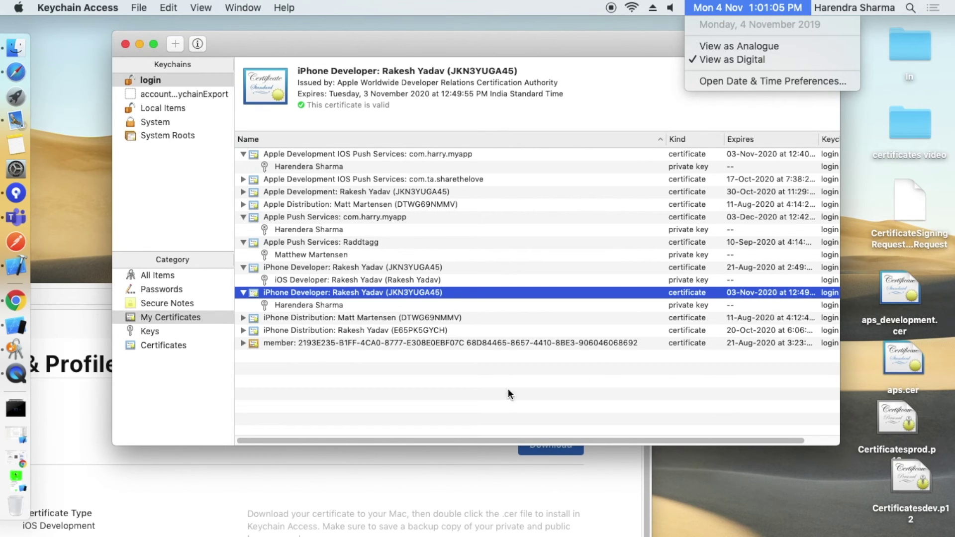
click(484, 399)
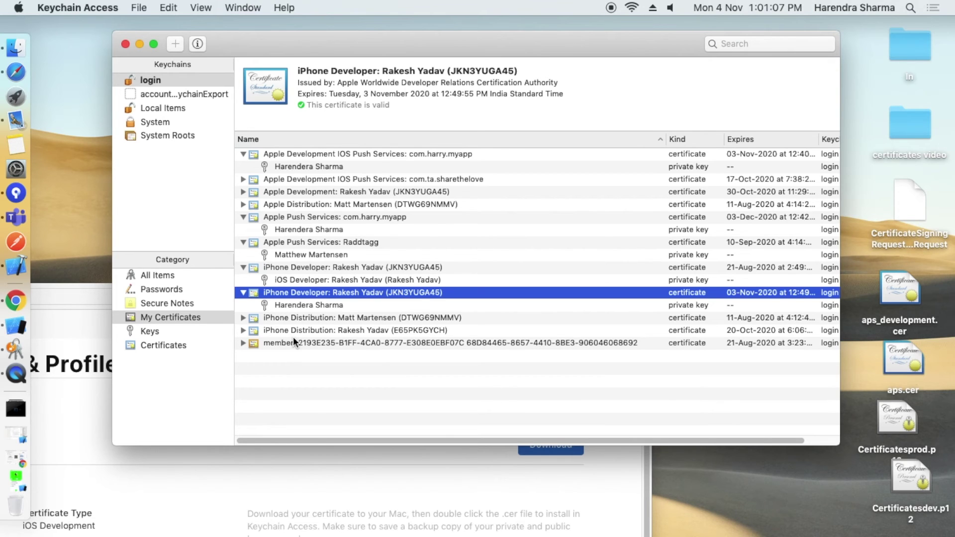
super+click(295, 304)
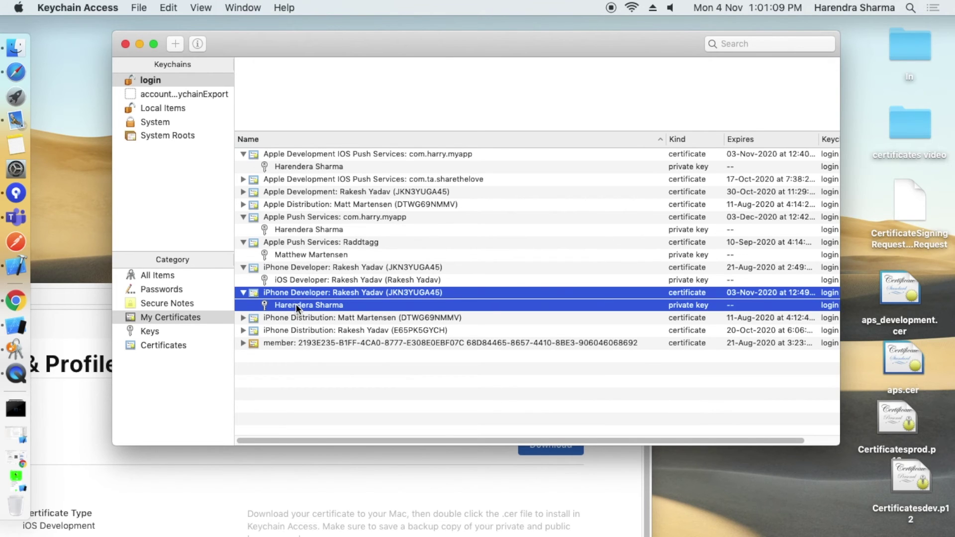
Export the selected development certificate and private key as devCertificate.p12 on the Desktop.
right_click(296, 303)
click(323, 335)
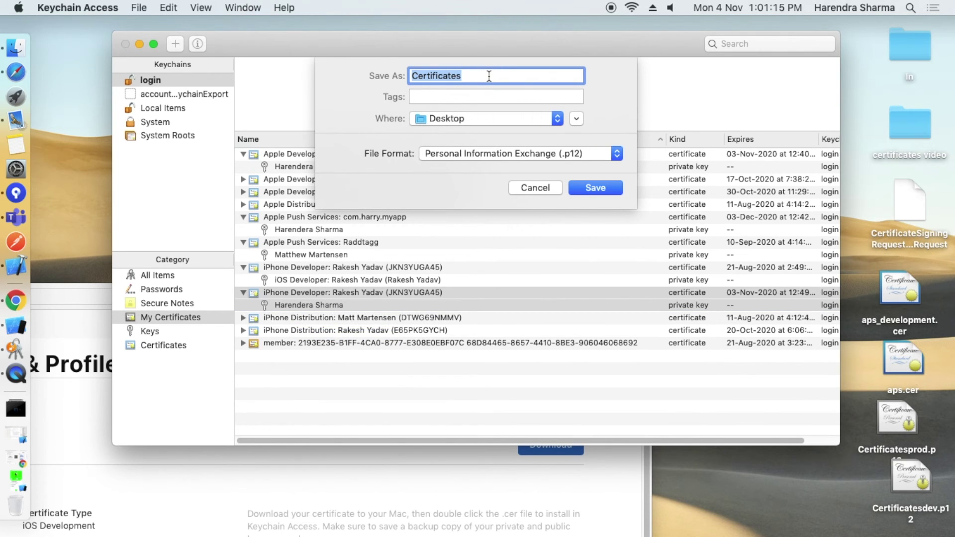
text(de)
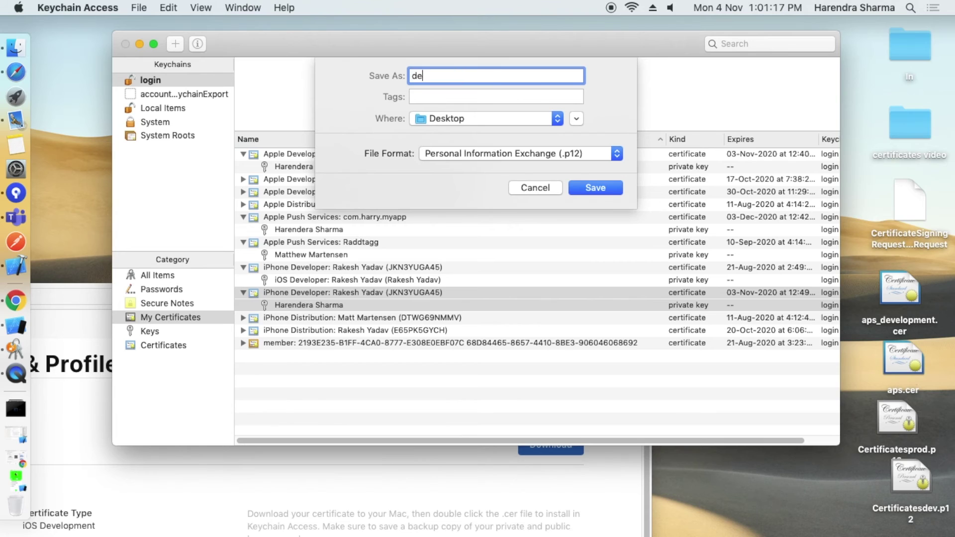
text(vCertificate)
click(593, 190)
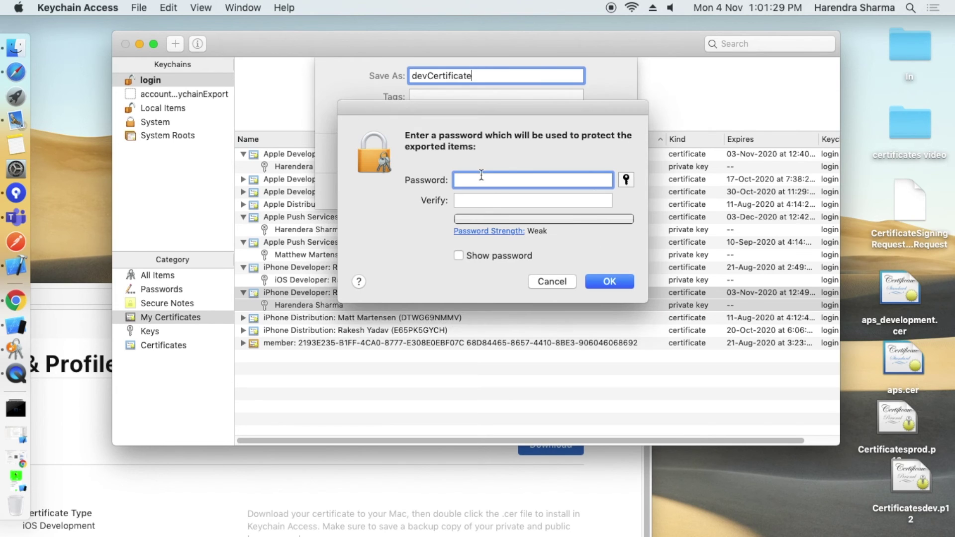
Protect the export with a verified password, then close Keychain Access.
text(•••••)
click(482, 201)
text(•••••)
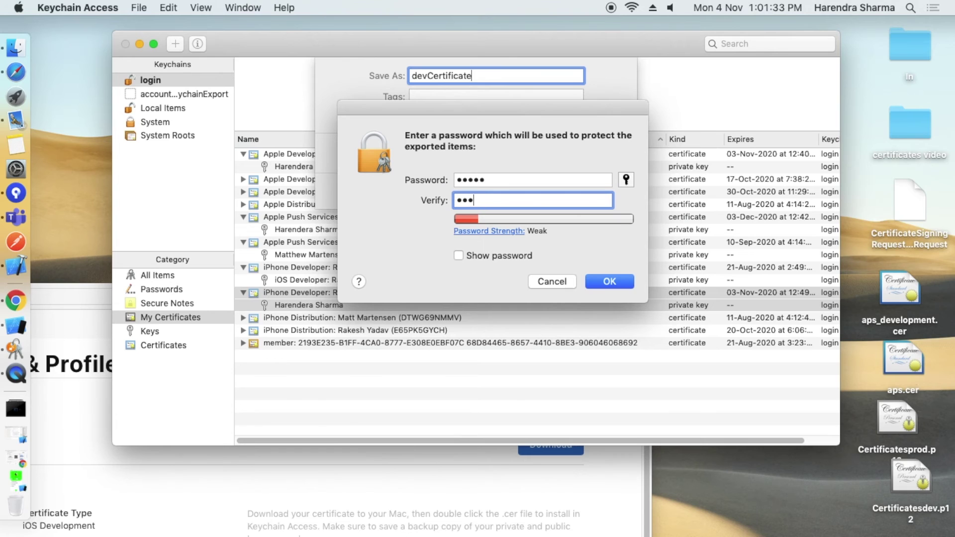
click(479, 256)
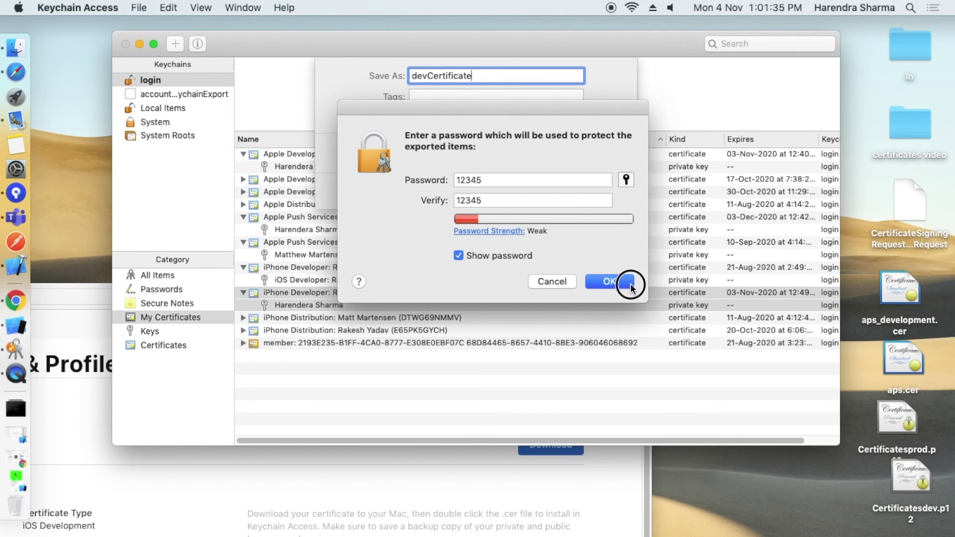
click(630, 283)
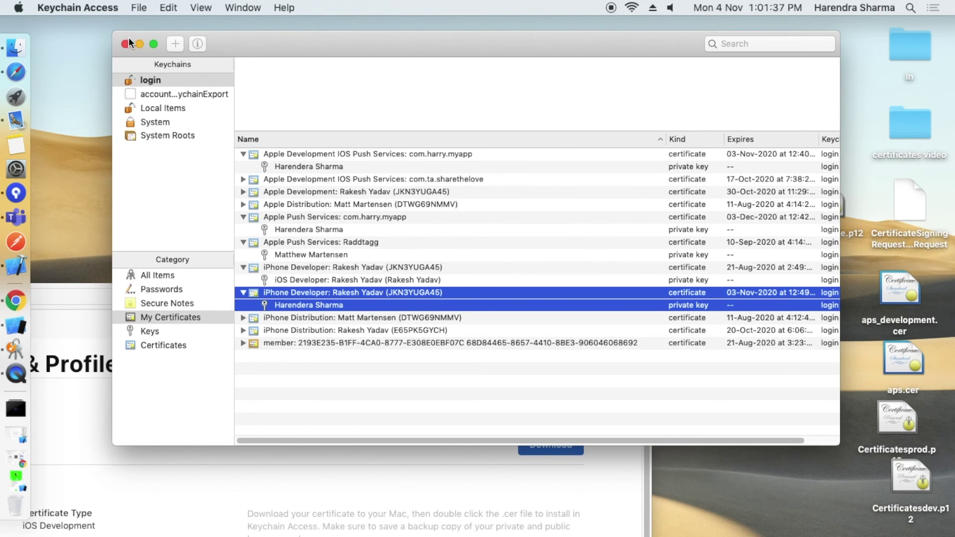
click(125, 43)
Arrange desktop files: Certificatesdev.p12 beside aps_development.cer, aps.cer beside Certificatesprod.p12.
drag(507, 292, 344, 195)
click(812, 333)
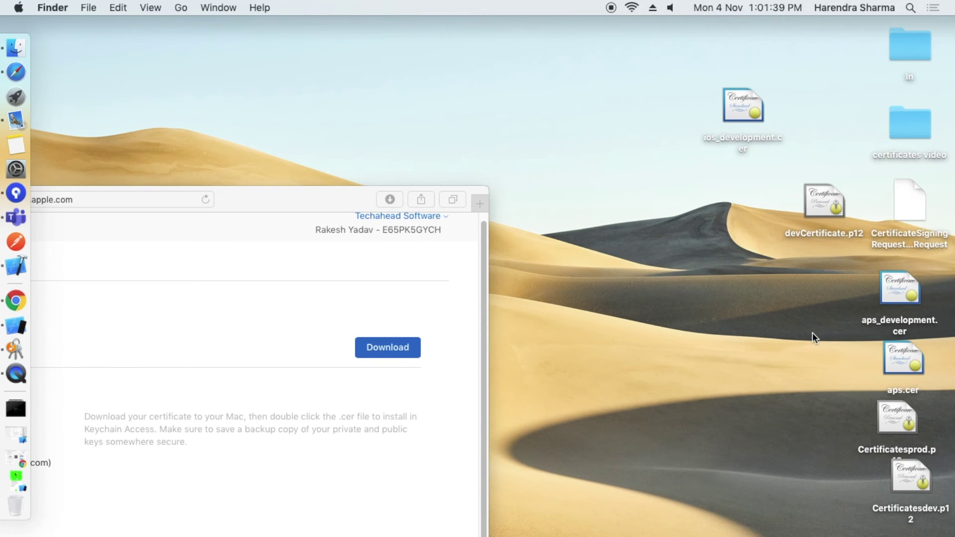
click(736, 229)
drag(794, 211, 545, 81)
drag(740, 105, 666, 74)
drag(899, 290, 654, 247)
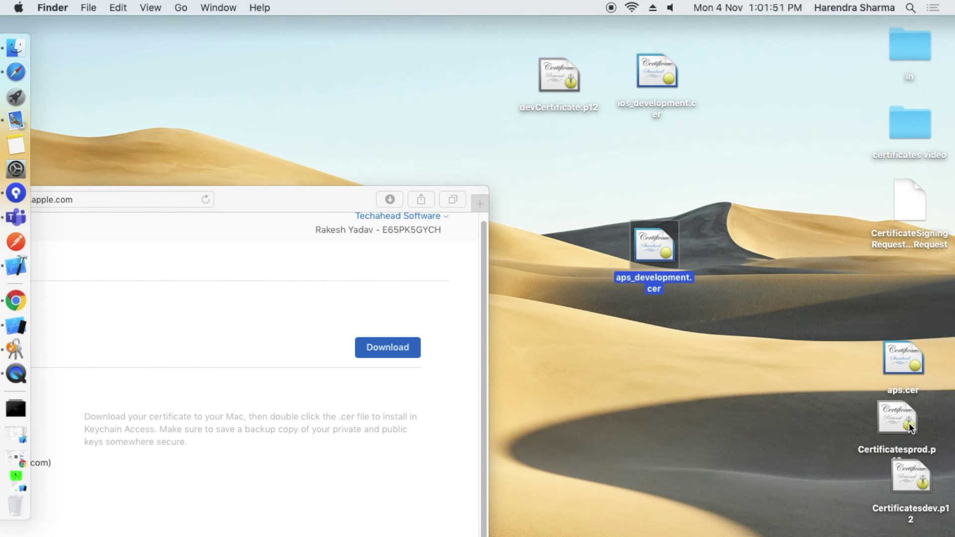
drag(910, 477, 739, 243)
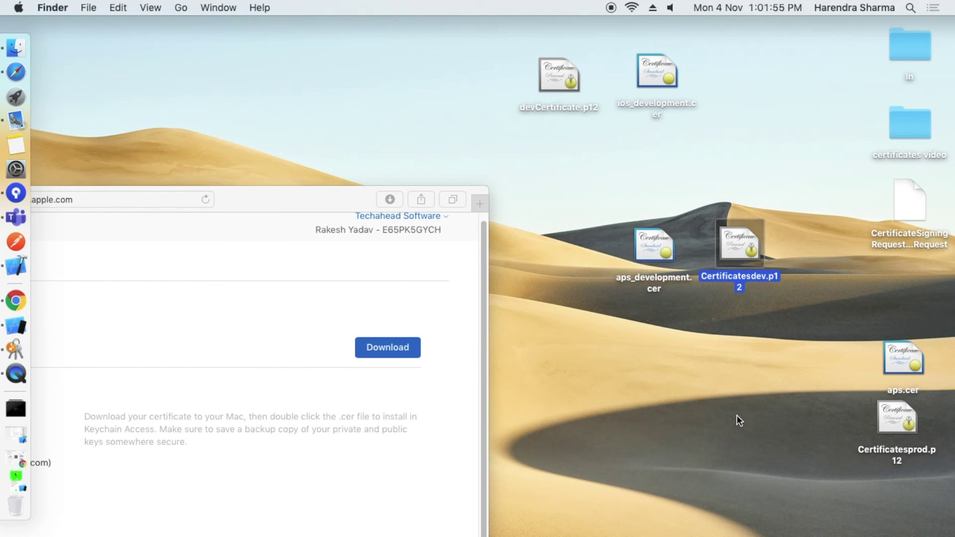
drag(911, 357, 654, 323)
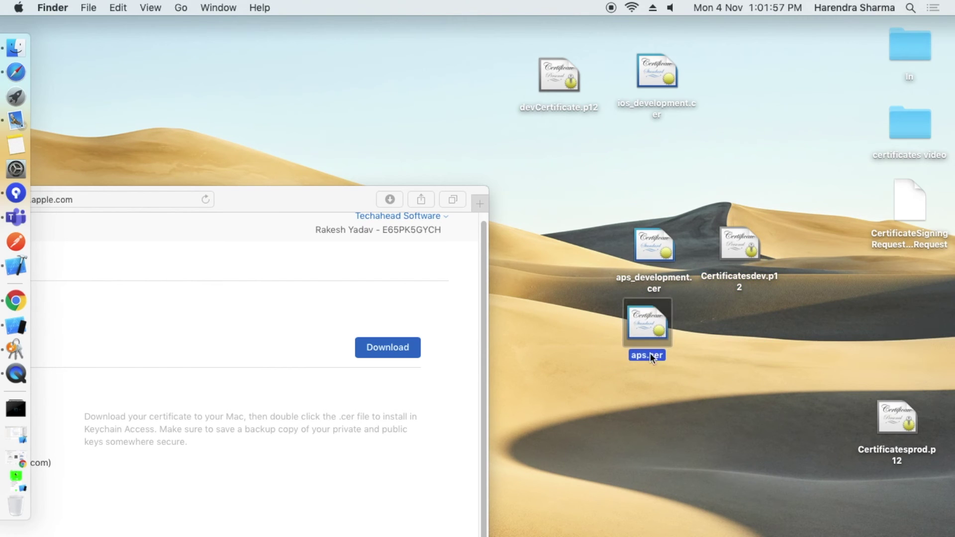
drag(904, 430, 754, 319)
Select each certificate pair in turn to check their desktop grouping.
click(771, 382)
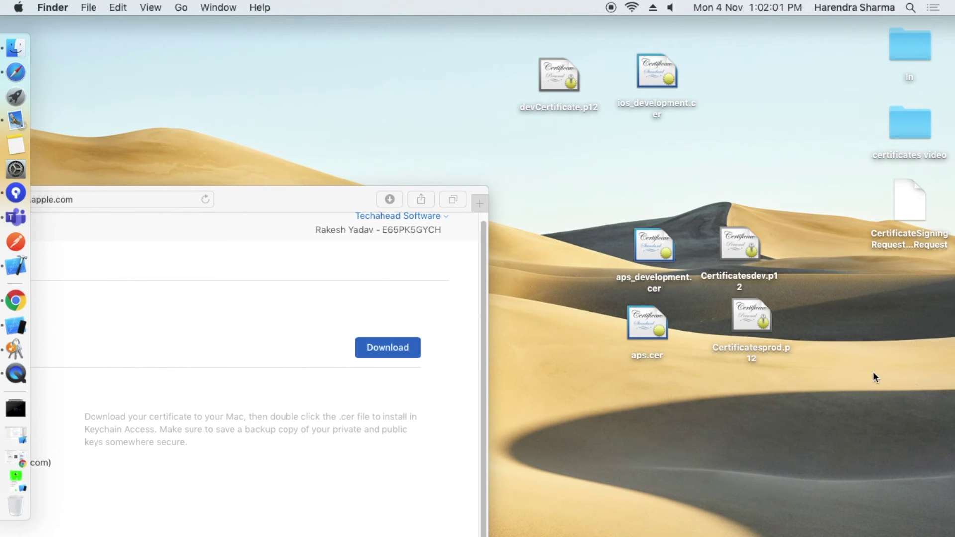
drag(613, 338, 812, 352)
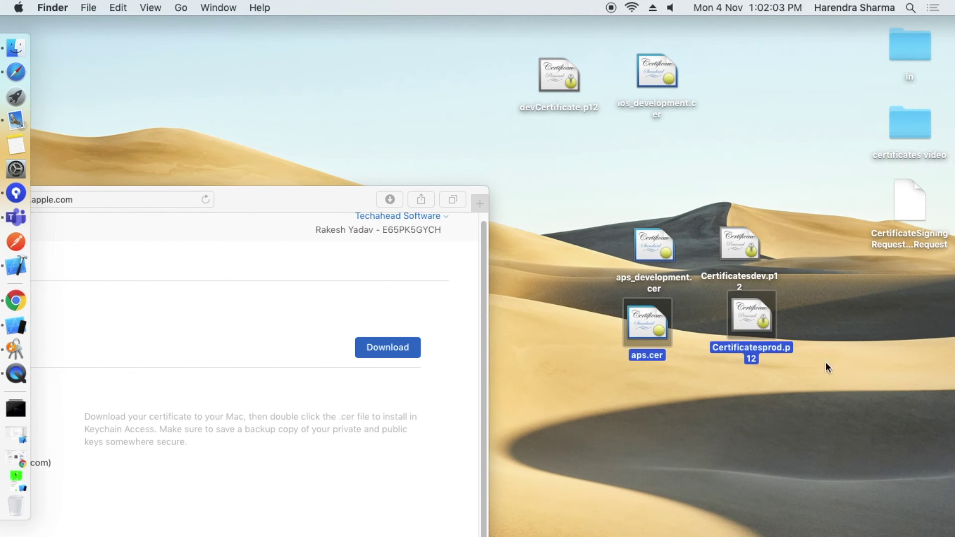
click(812, 352)
click(513, 43)
drag(514, 43, 714, 149)
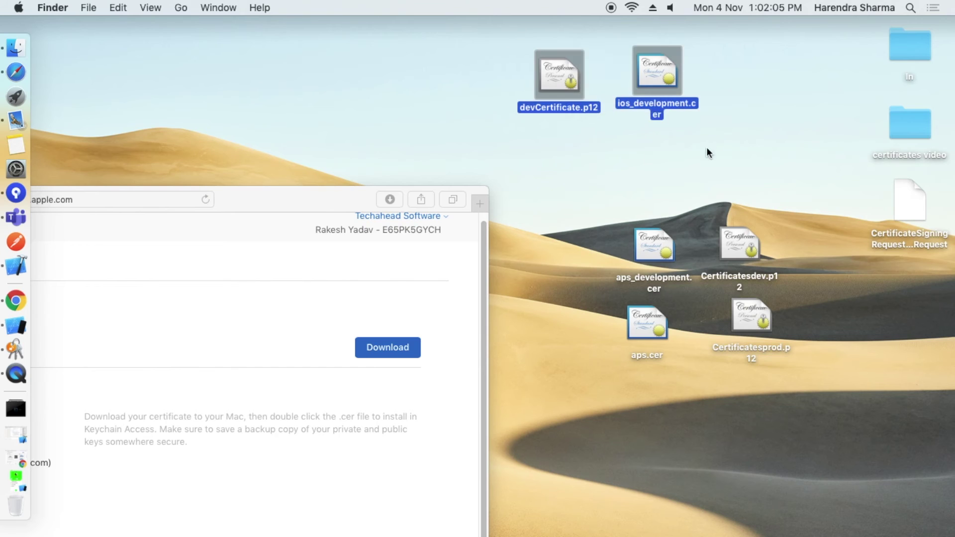
drag(622, 205, 800, 267)
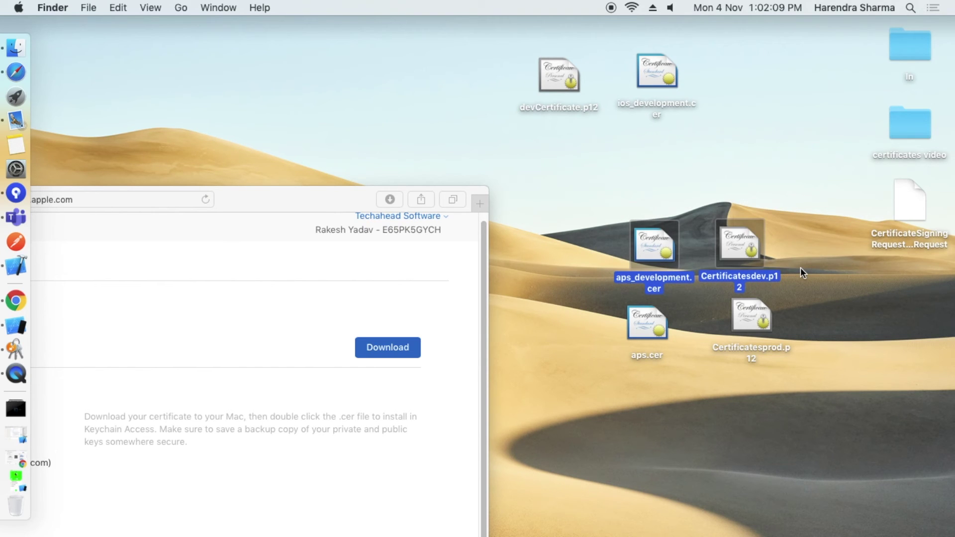
click(592, 390)
drag(590, 329, 795, 337)
click(810, 455)
click(749, 351)
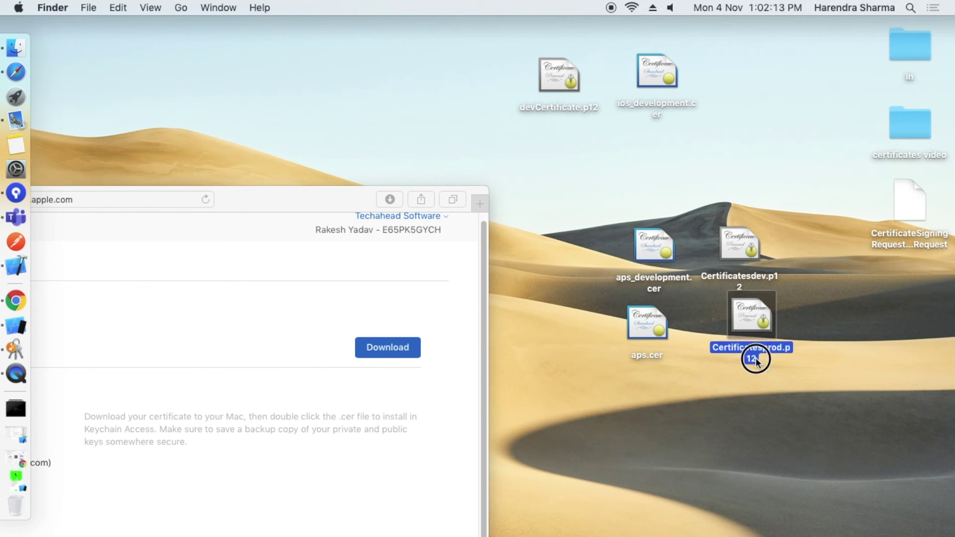
click(741, 276)
click(656, 104)
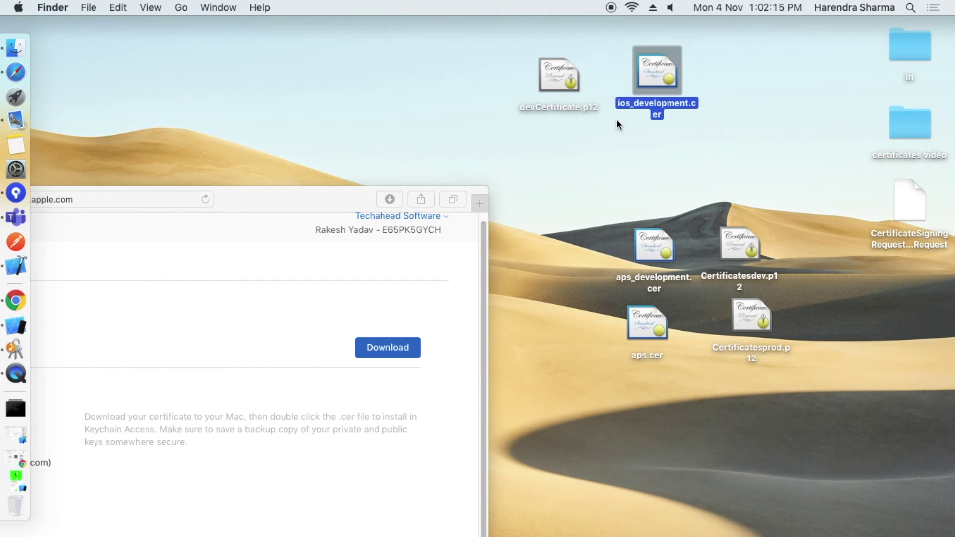
Place devCertificate.p12 right of ios_development.cer and the signing request file below the certificates.
drag(544, 85, 740, 76)
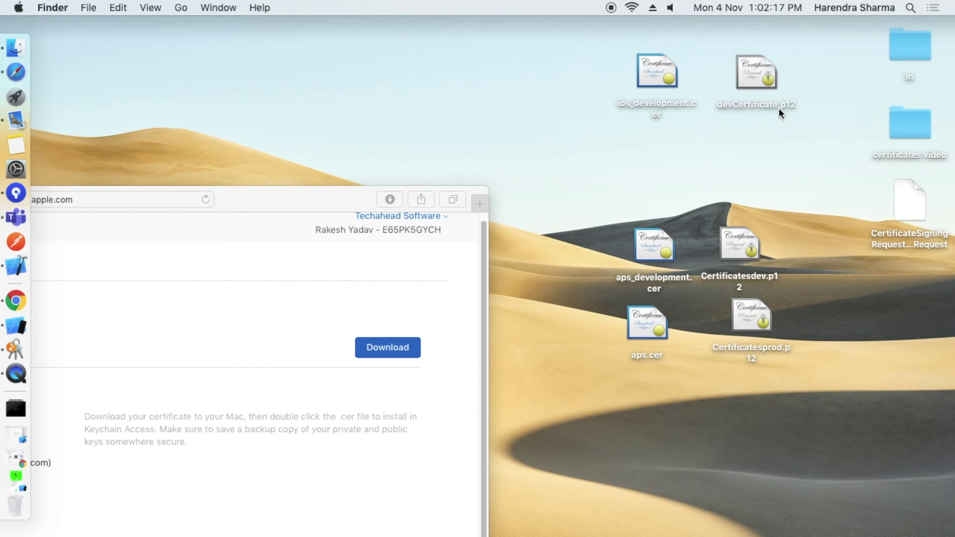
click(775, 276)
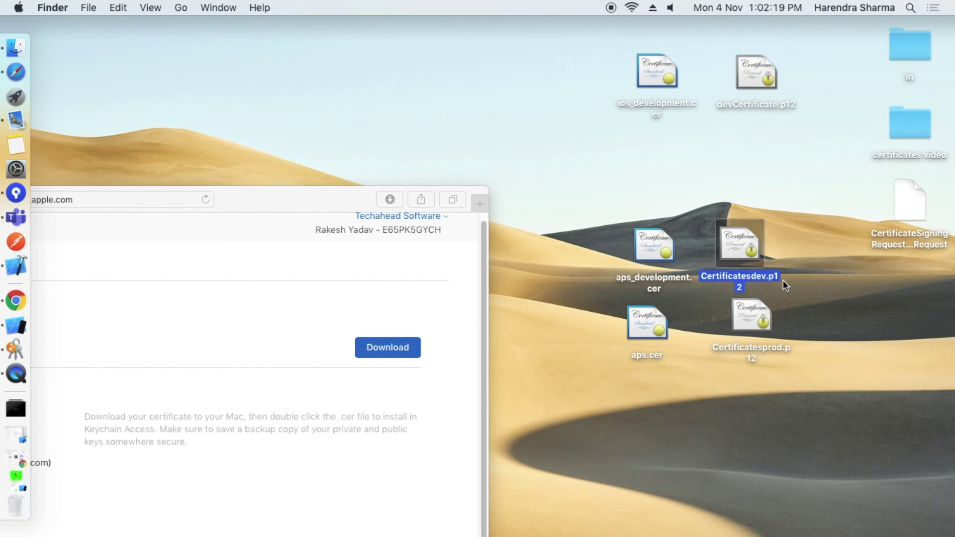
click(768, 351)
click(646, 323)
click(655, 236)
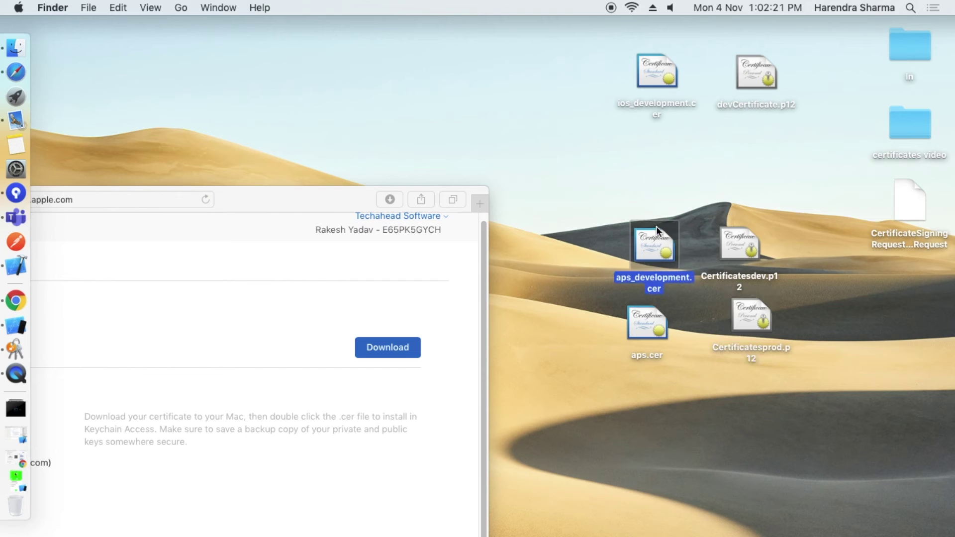
click(834, 191)
drag(910, 204, 728, 400)
click(810, 414)
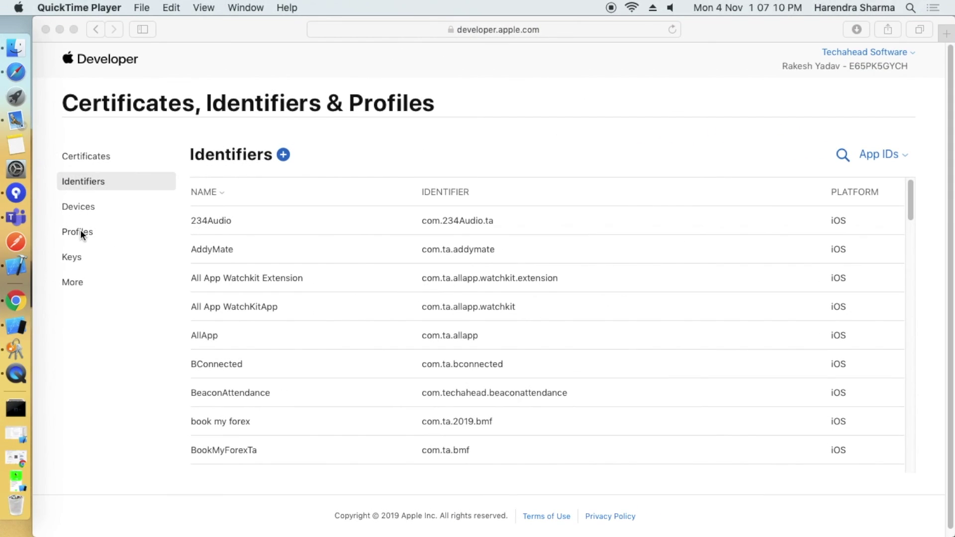
Bring up the developer portal's Provisioning Profiles list in Safari.
click(81, 233)
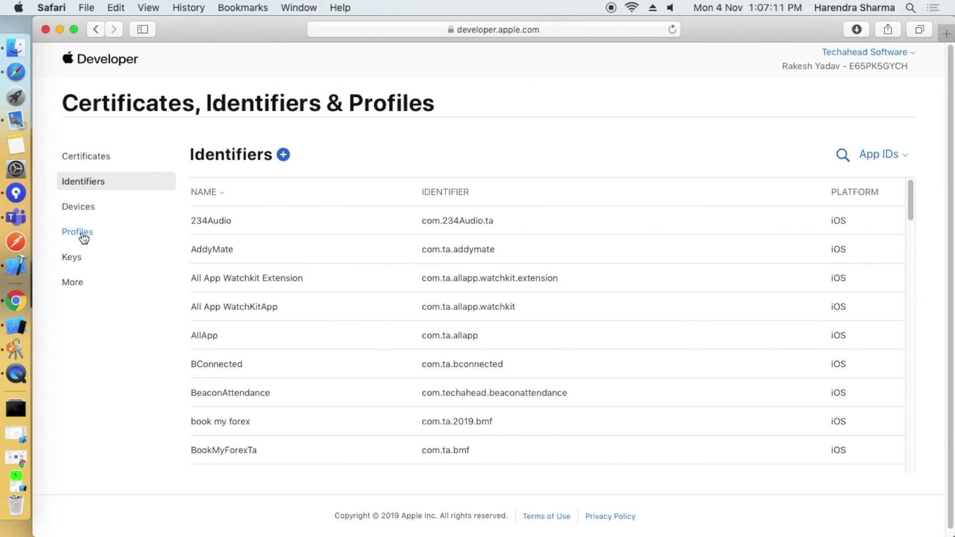
click(69, 233)
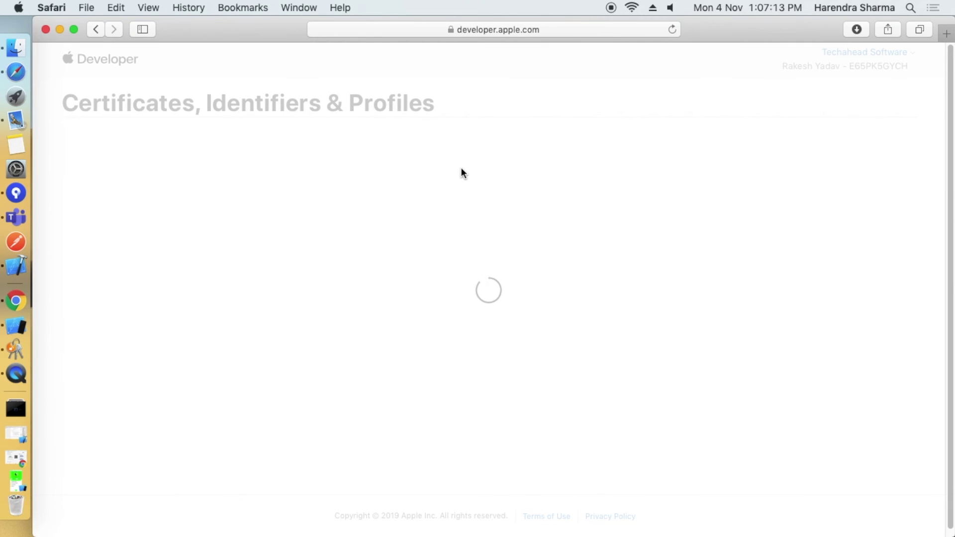
drag(65, 102, 452, 113)
click(454, 117)
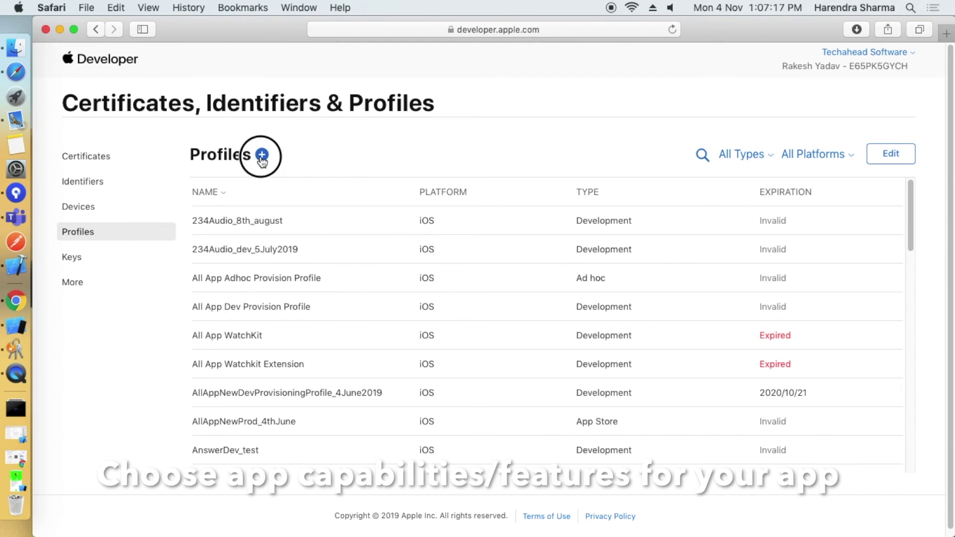
Start a new provisioning profile of type Ad Hoc and continue to configuration.
click(262, 155)
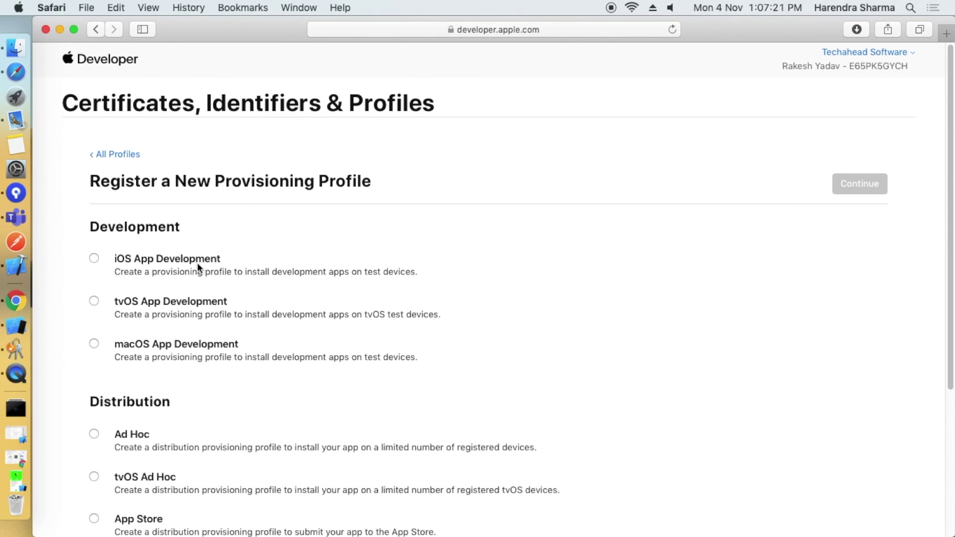
scroll(197, 261, down, 5)
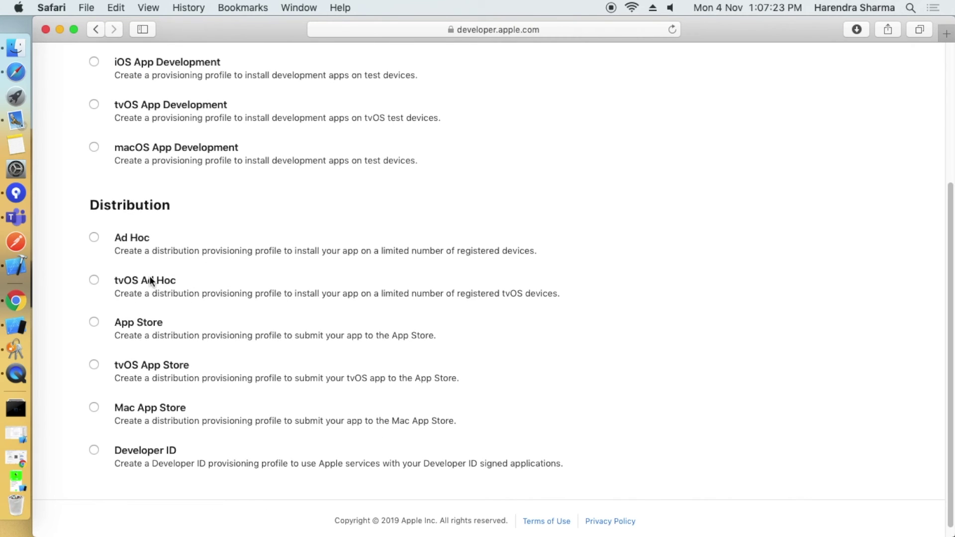
click(93, 238)
scroll(768, 235, up, 5)
click(854, 192)
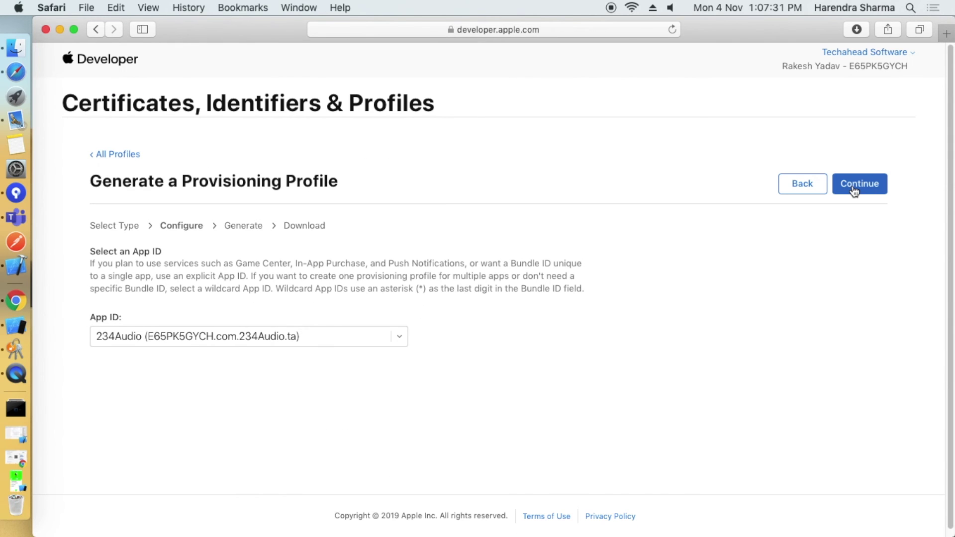
Pick 'my app' from the App ID dropdown and continue to the Select Certificates step.
click(216, 338)
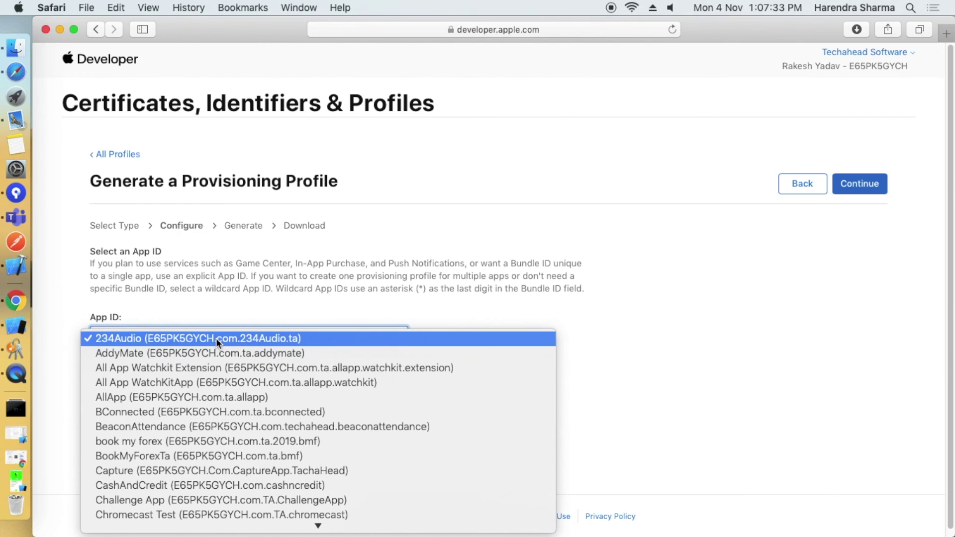
key(m)
key(o)
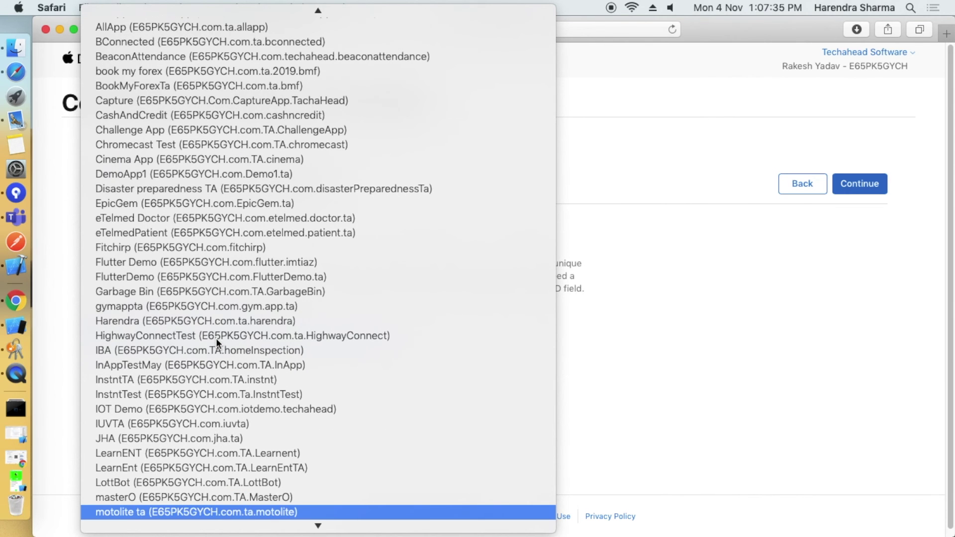
scroll(210, 446, down, 8)
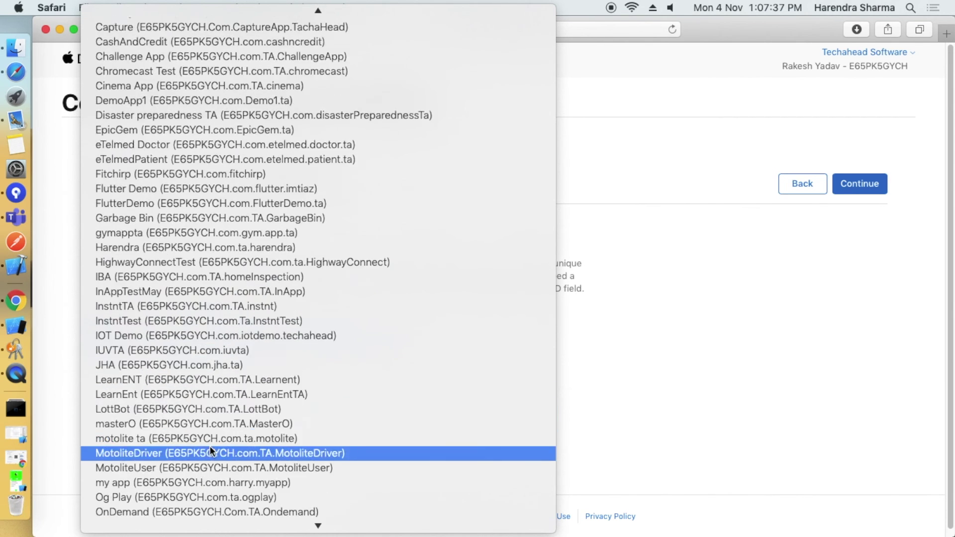
scroll(210, 449, down, 2)
scroll(210, 462, up, 10)
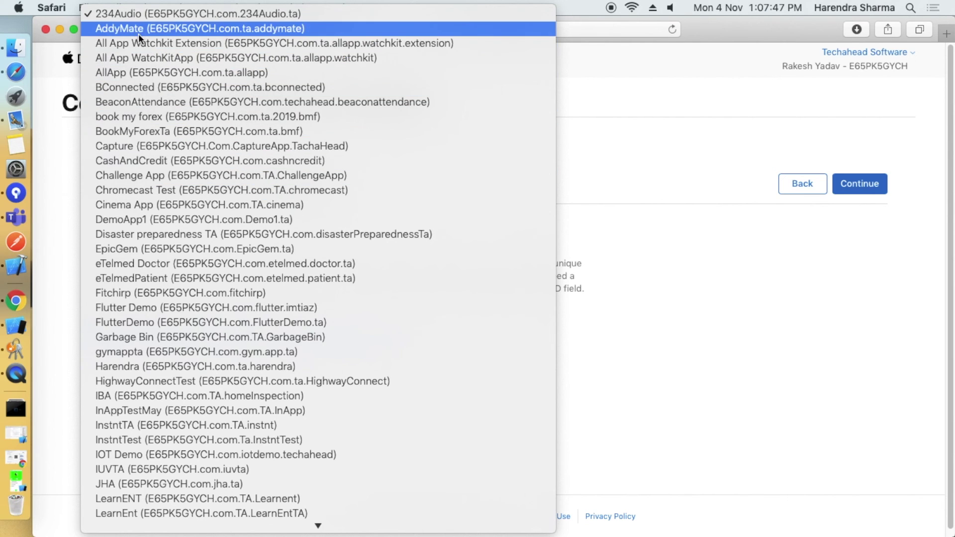
scroll(142, 251, down, 3)
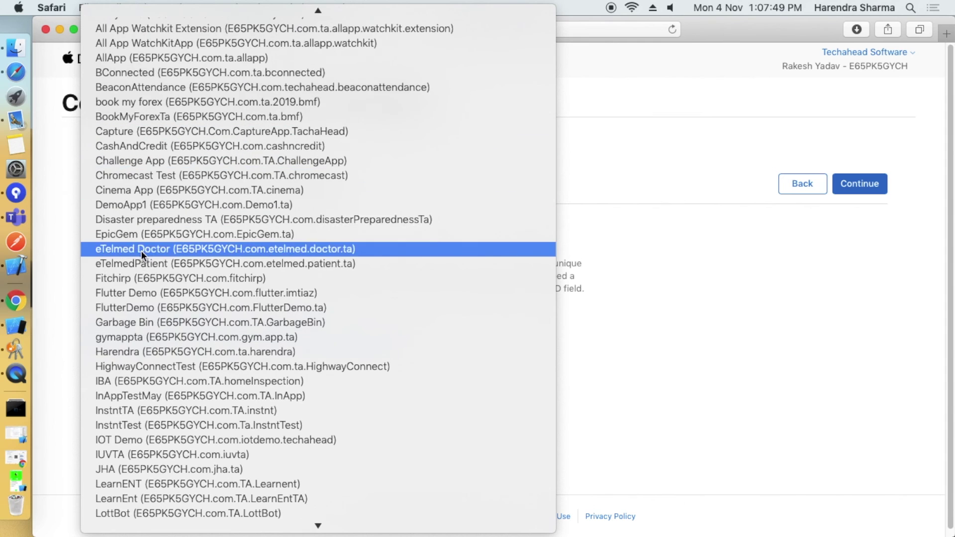
scroll(140, 268, down, 3)
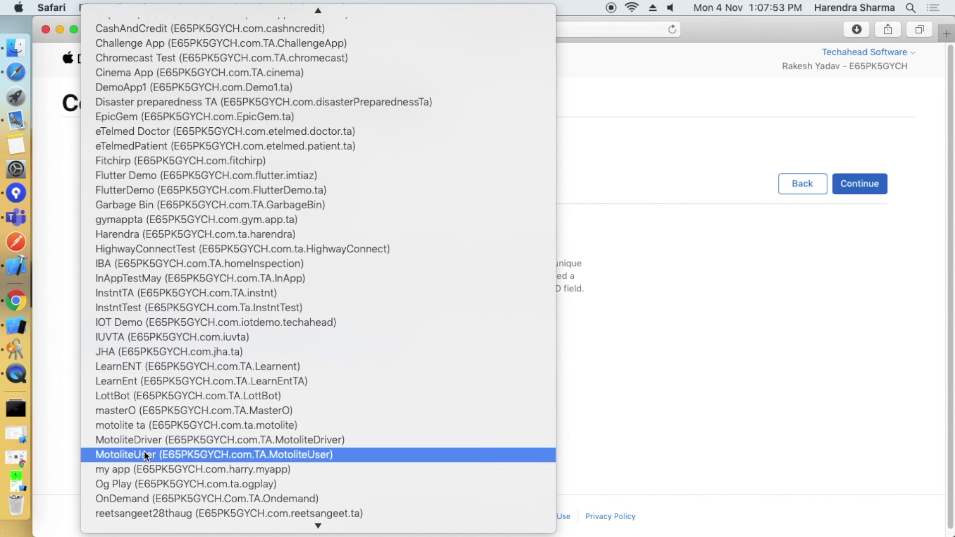
click(154, 469)
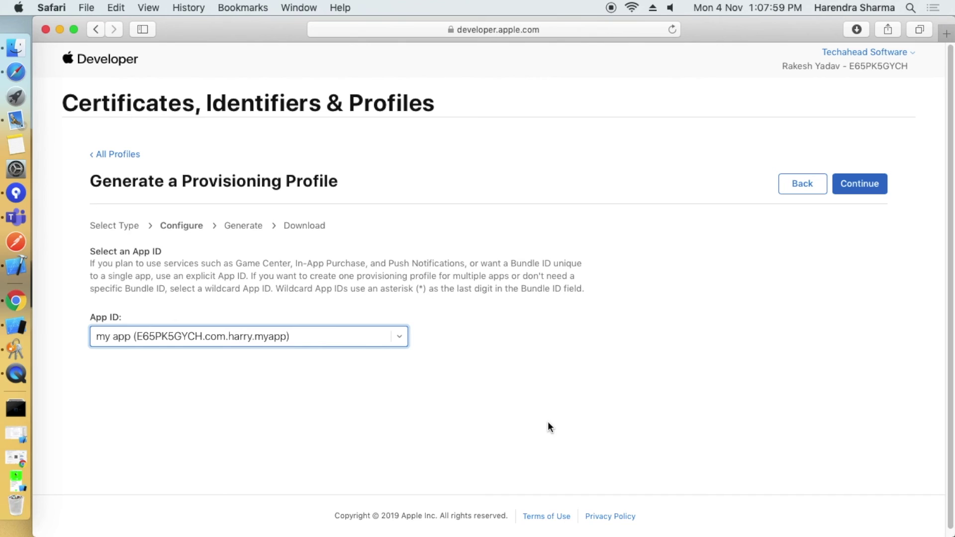
click(546, 400)
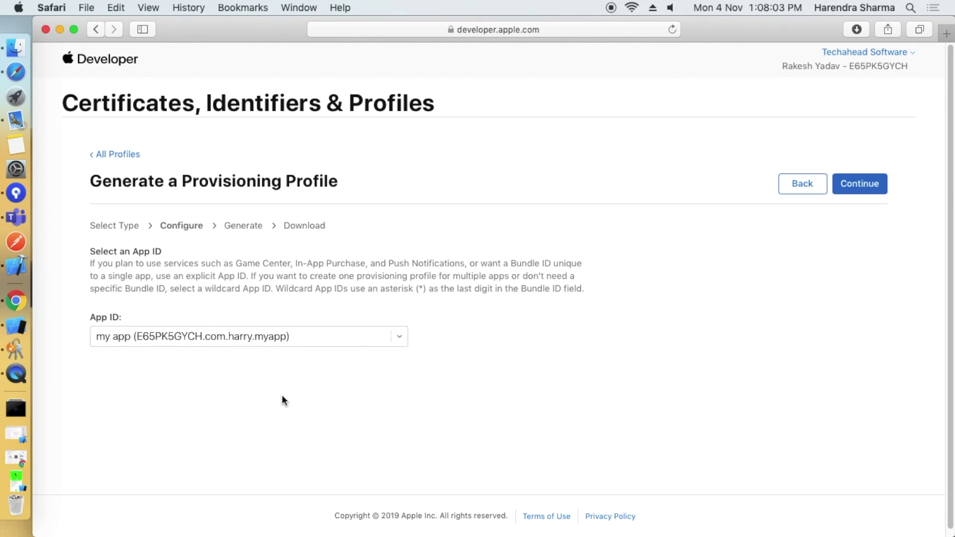
click(860, 184)
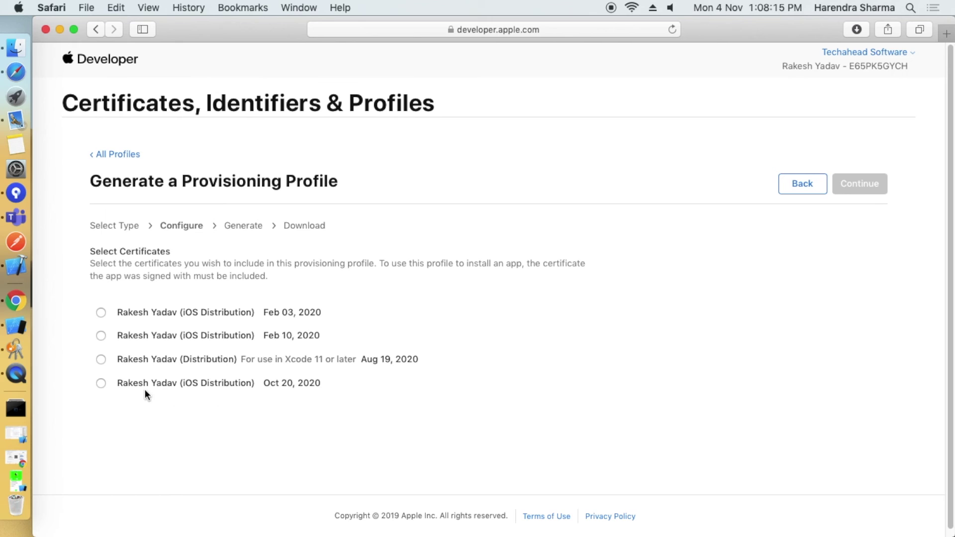
Choose the Feb 03, 2020 iOS Distribution certificate and look over the device list.
click(100, 312)
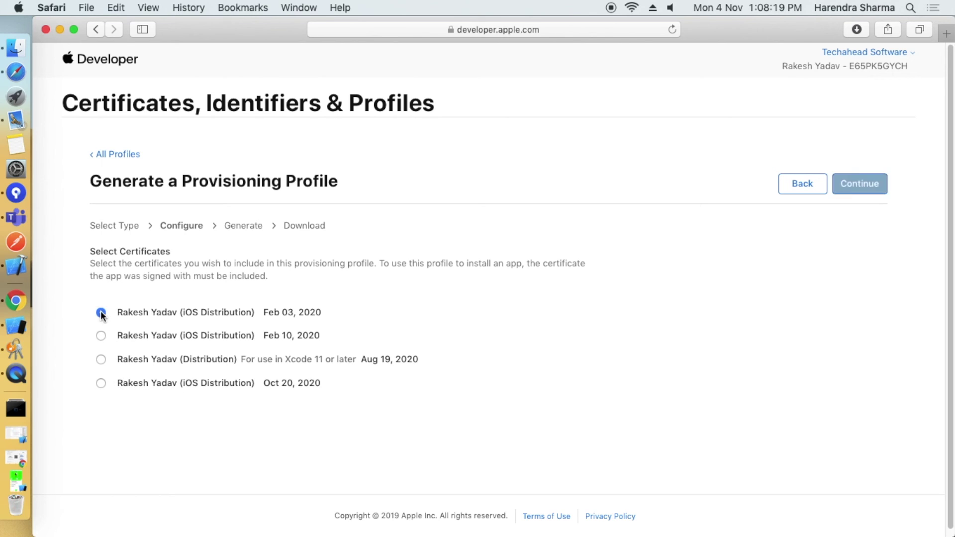
click(877, 194)
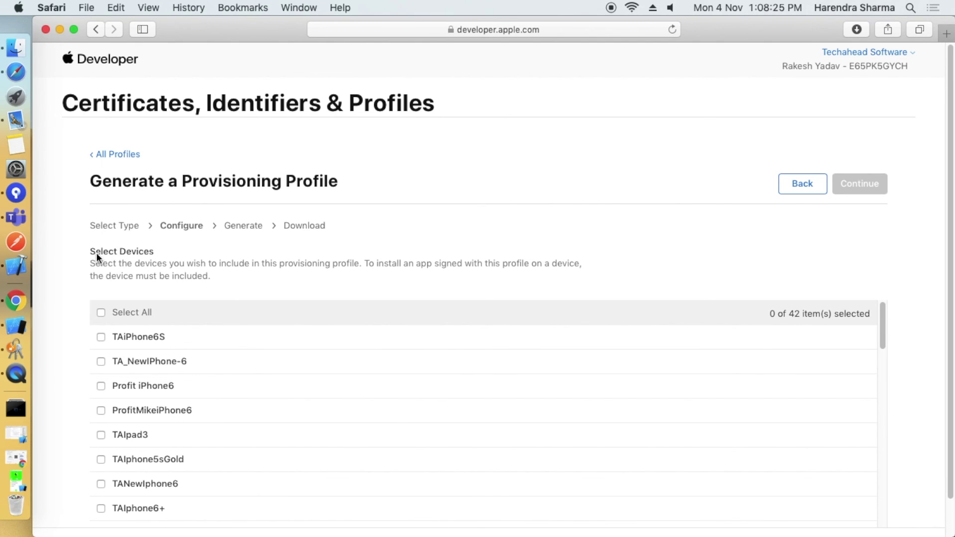
drag(92, 251, 166, 262)
scroll(225, 287, down, 1)
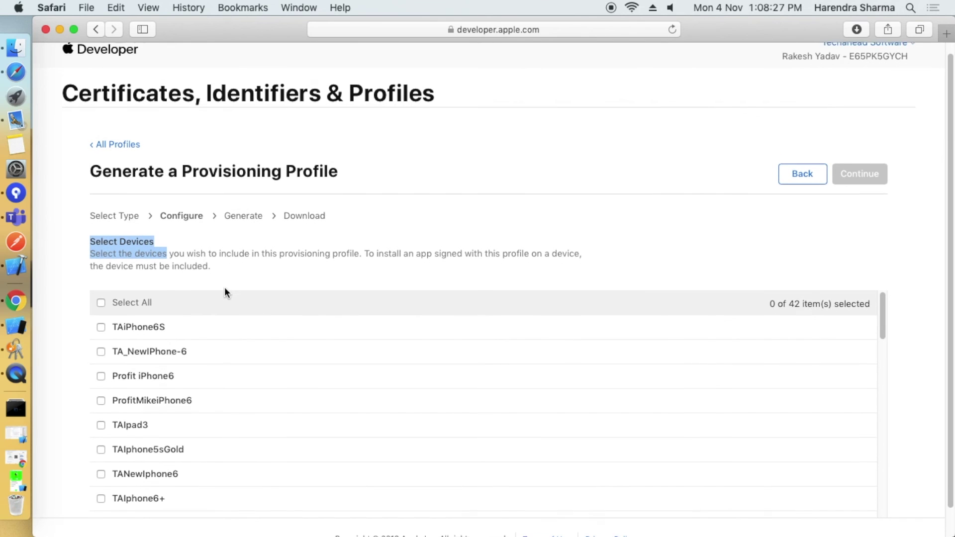
click(131, 245)
drag(90, 245, 234, 264)
scroll(324, 344, down, 1)
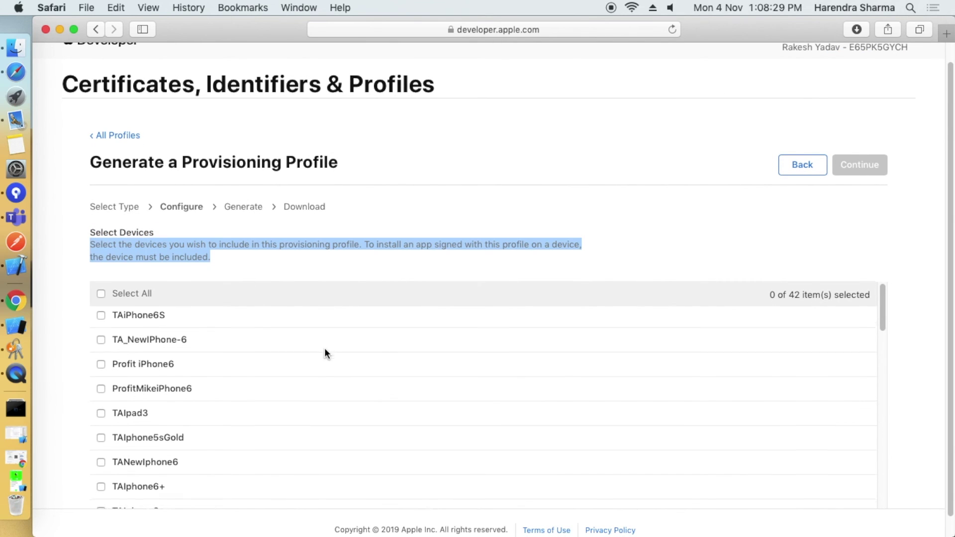
scroll(264, 392, up, 2)
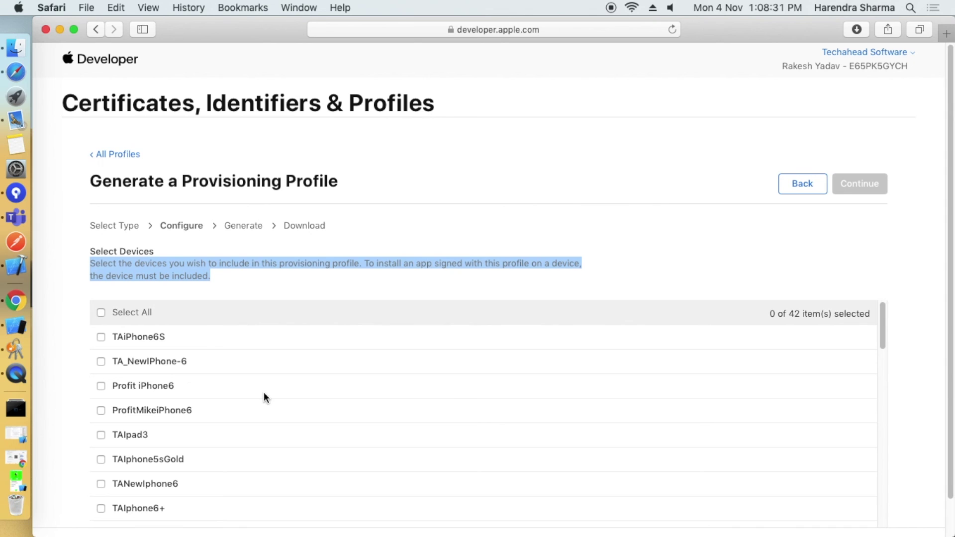
Select only the Profit iPhone6 device and continue to the review step.
click(102, 337)
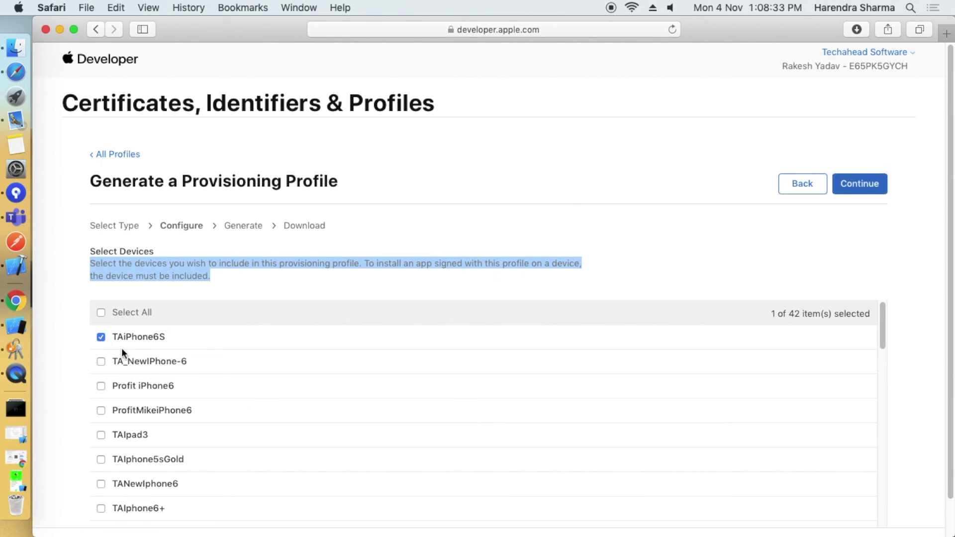
click(101, 313)
click(102, 312)
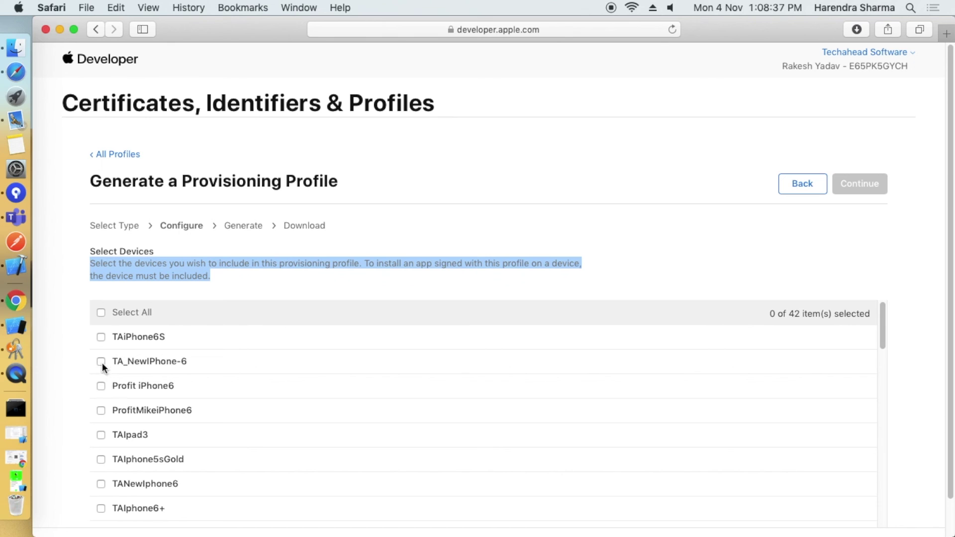
click(103, 384)
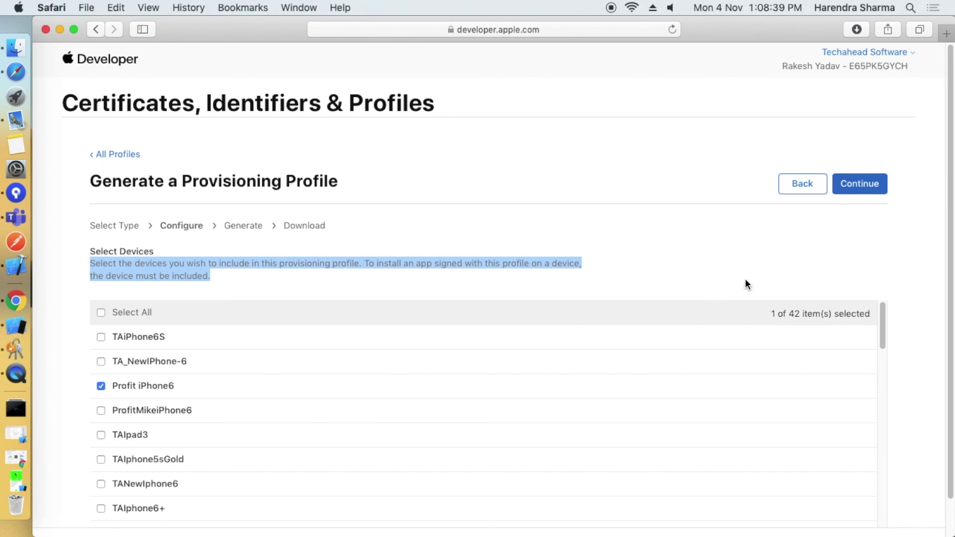
click(848, 192)
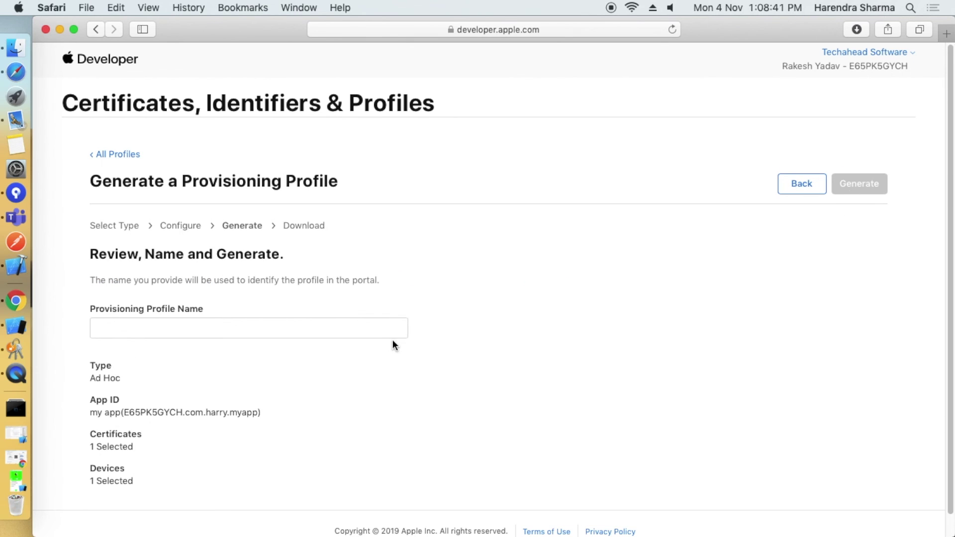
Enter myappDevprof as the provisioning profile name.
scroll(393, 339, down, 1)
click(185, 323)
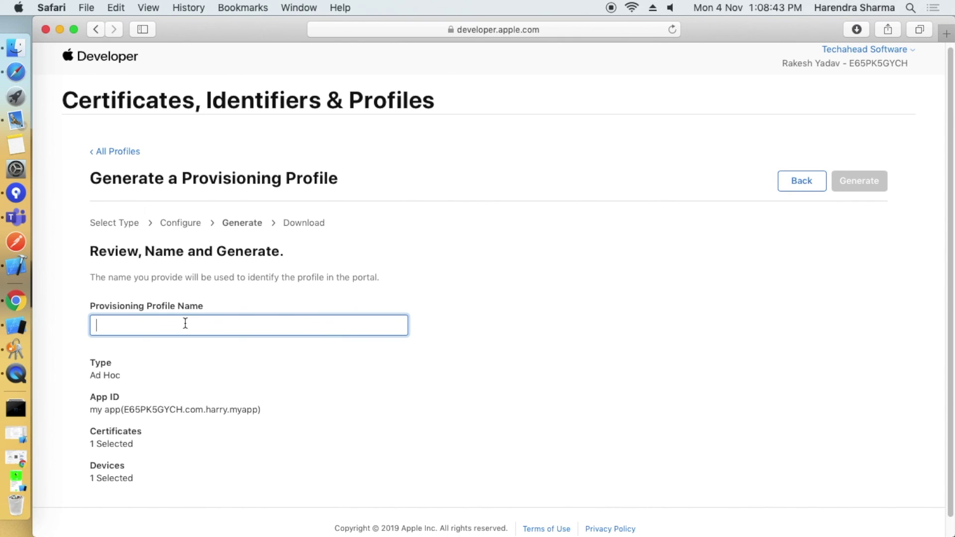
text(myappdd)
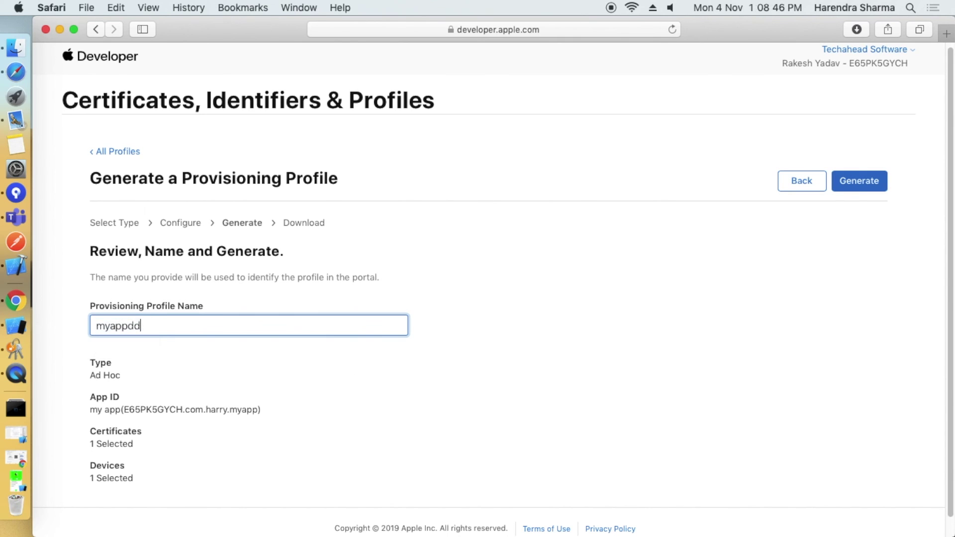
key(BackSpace)
text(Devpro)
text(f)
click(635, 379)
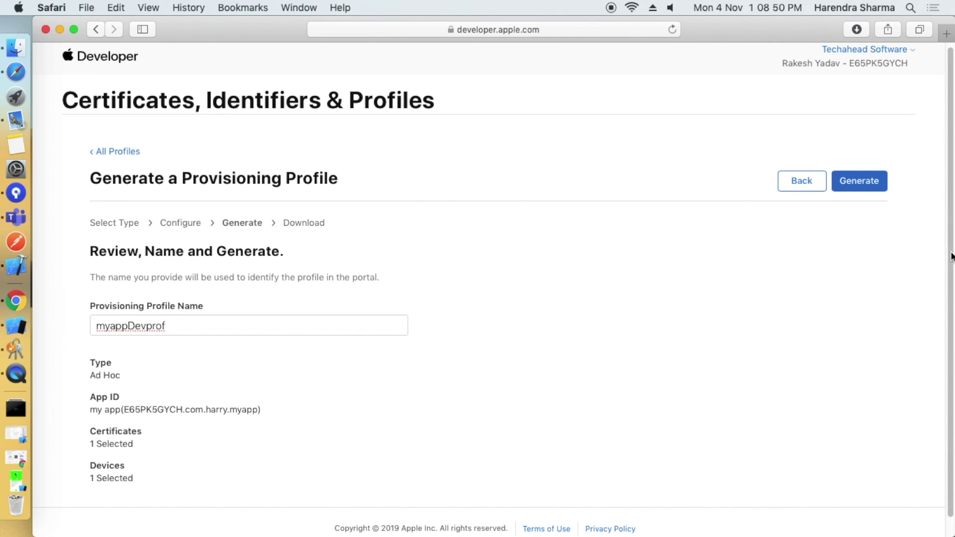
Generate the myappDevprof profile and download it.
click(870, 185)
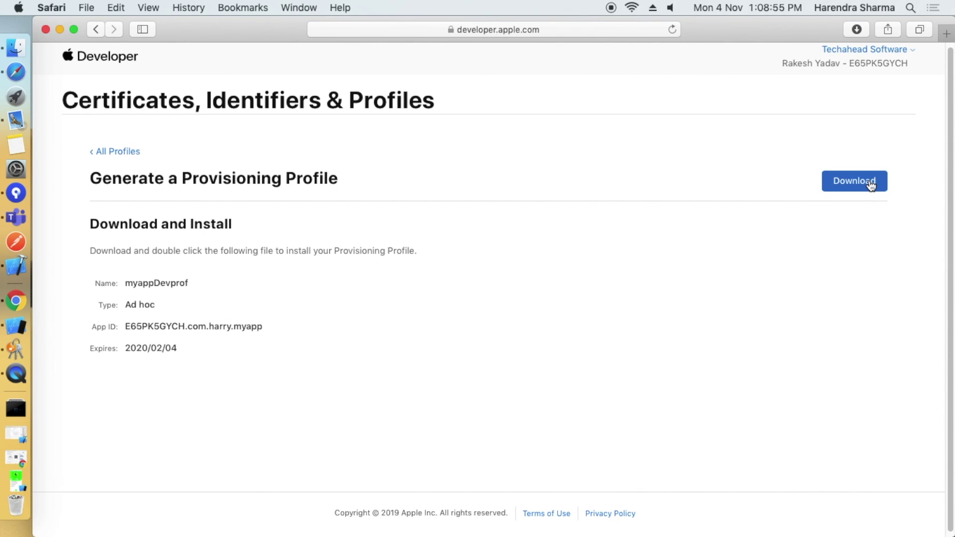
scroll(430, 371, down, 1)
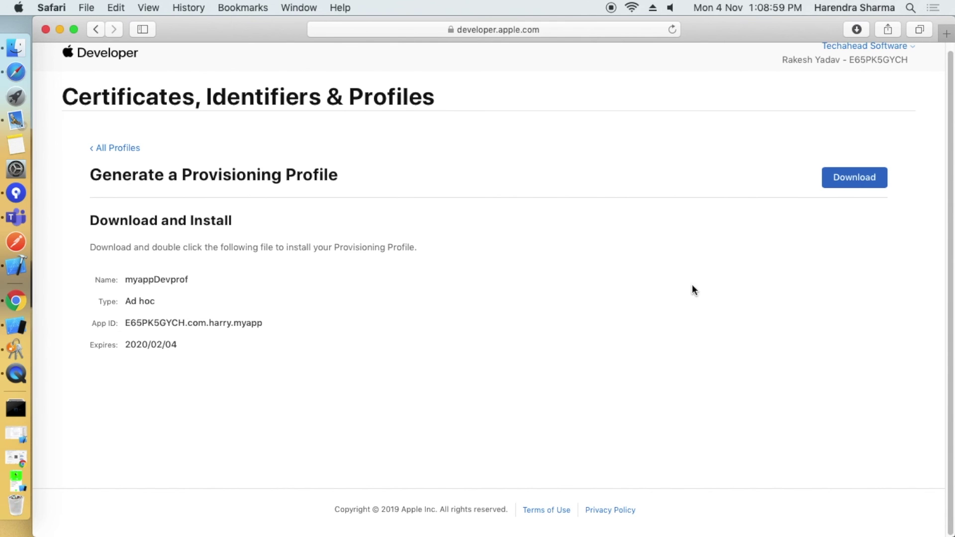
click(861, 177)
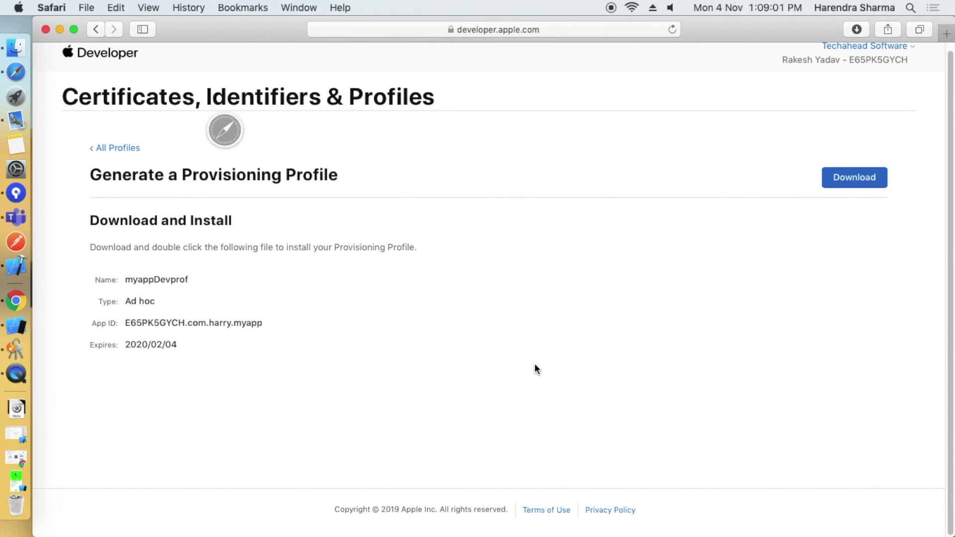
Move myappDevprof.mobileprovision from Downloads onto the desktop.
drag(733, 36, 628, 472)
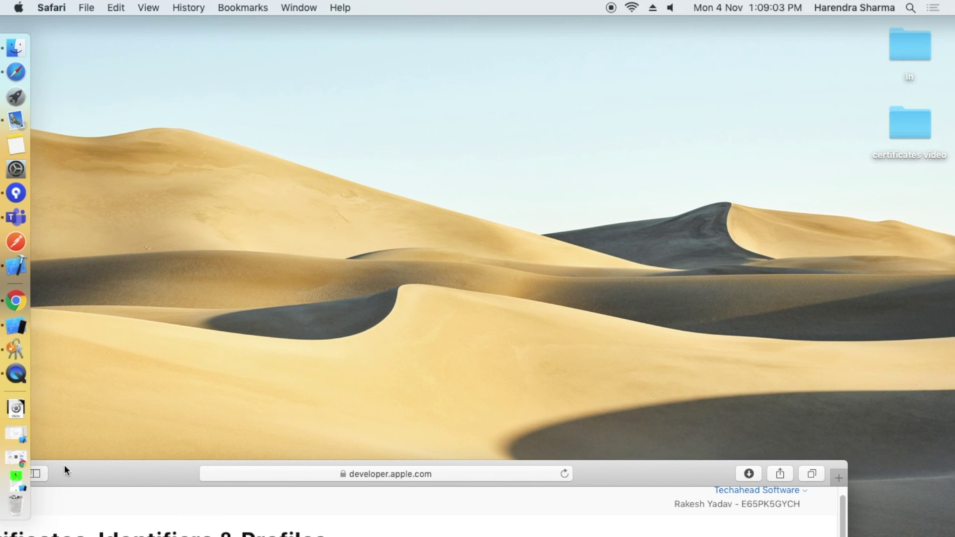
click(47, 427)
drag(169, 194, 874, 206)
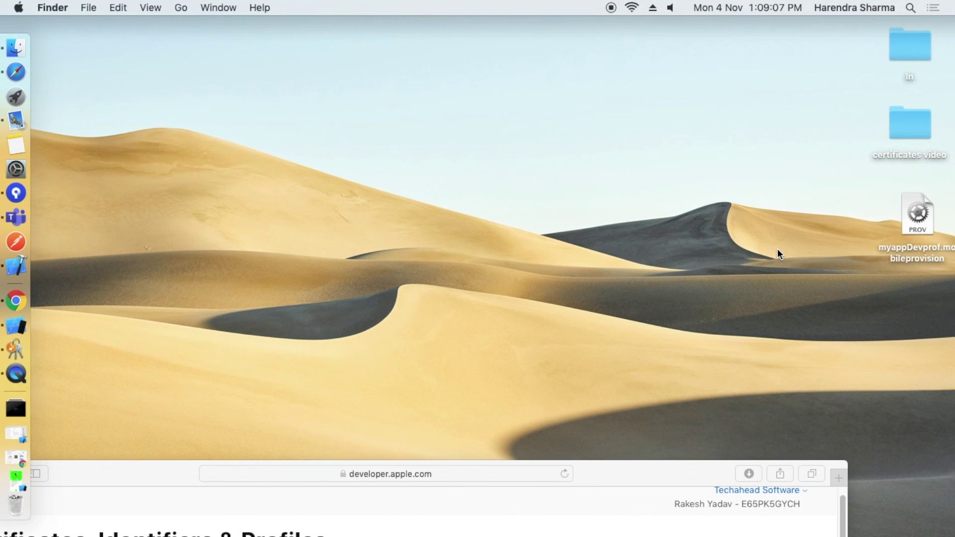
Quick Look the profile's details, open it in Xcode, and restore the browser window.
click(911, 203)
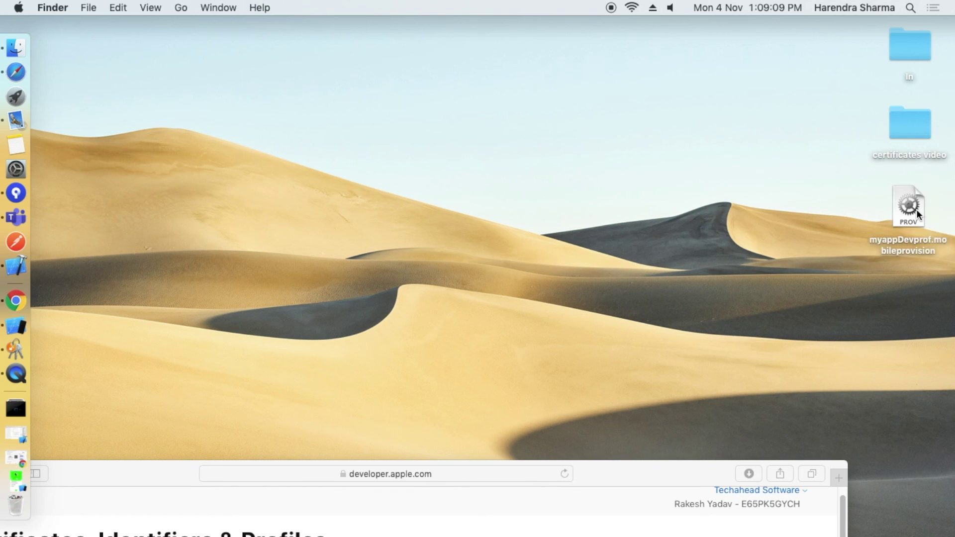
key(space)
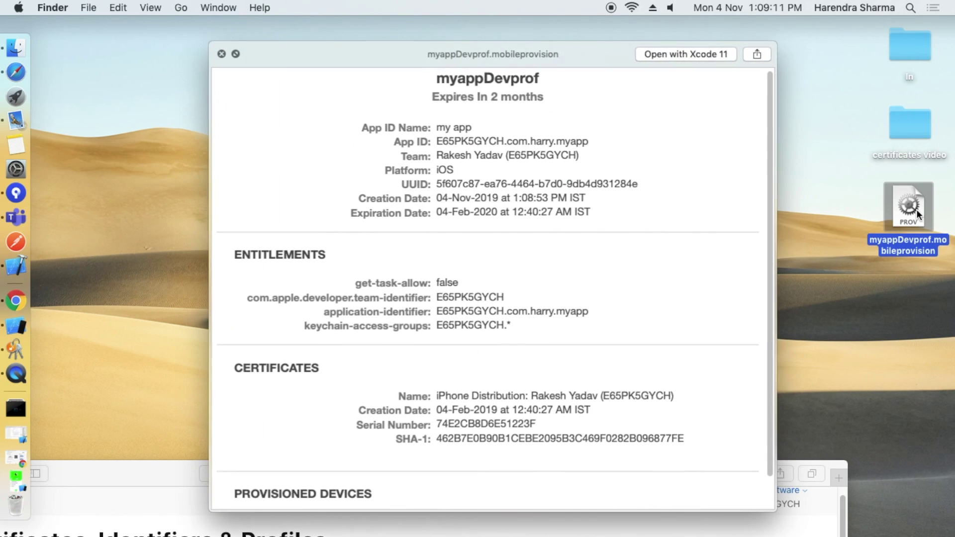
key(space)
click(853, 263)
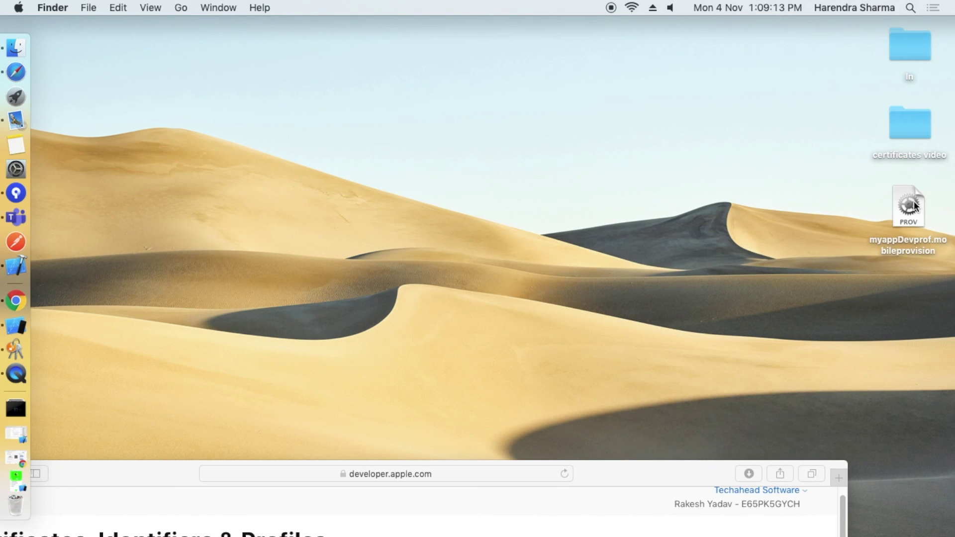
double_click(901, 243)
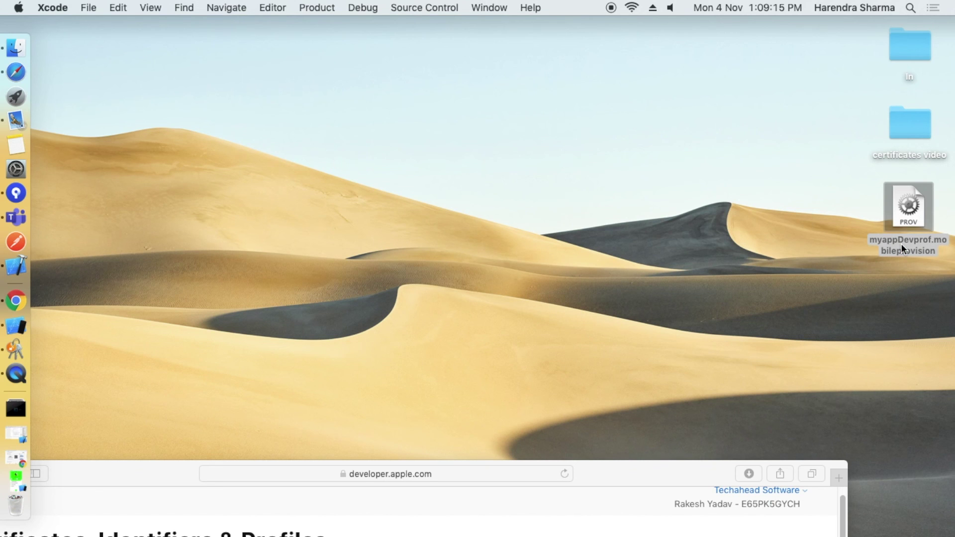
drag(646, 469, 747, 6)
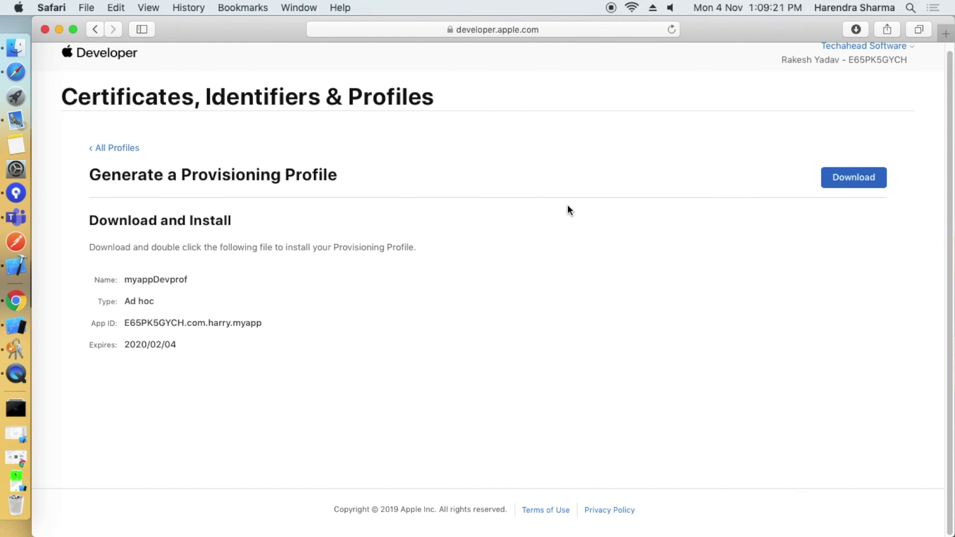
Return to the Profiles list and browse the registered Devices list.
click(96, 26)
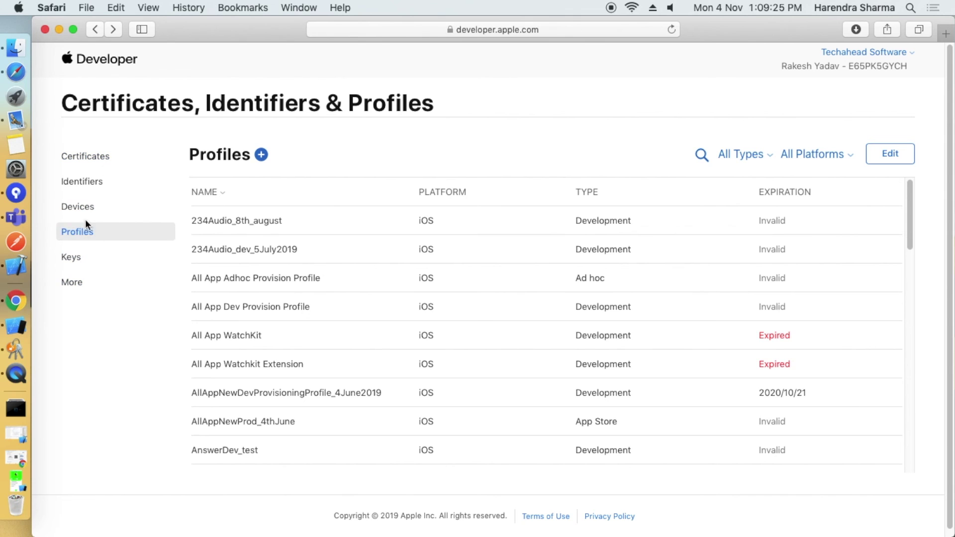
click(85, 230)
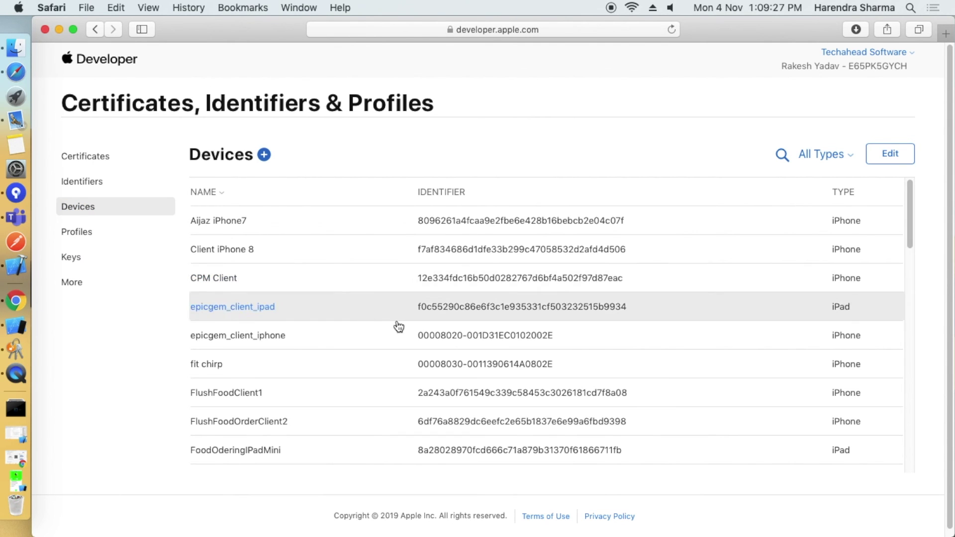
scroll(413, 330, down, 10)
scroll(413, 330, up, 10)
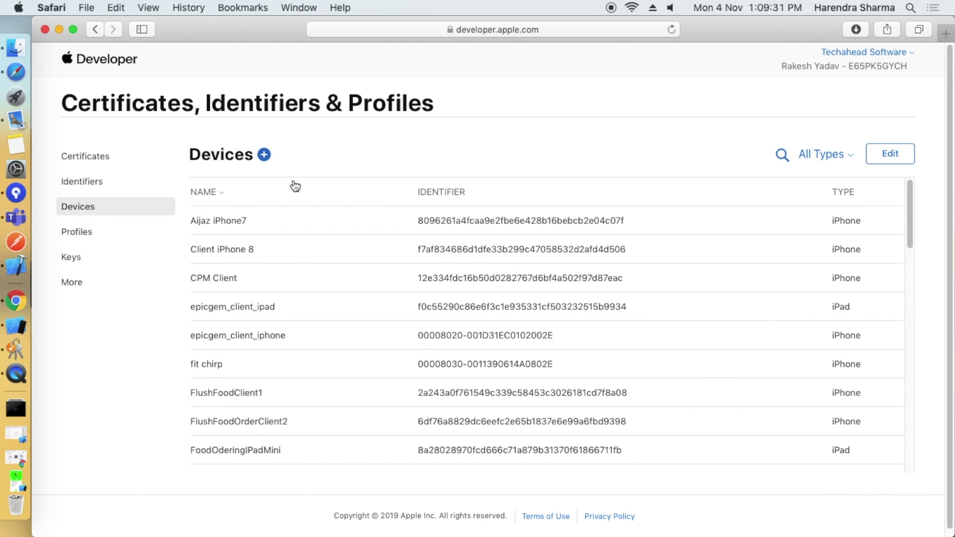
click(263, 155)
Fill the new-device form with name 'myperso' and a device UDID.
scroll(288, 373, down, 3)
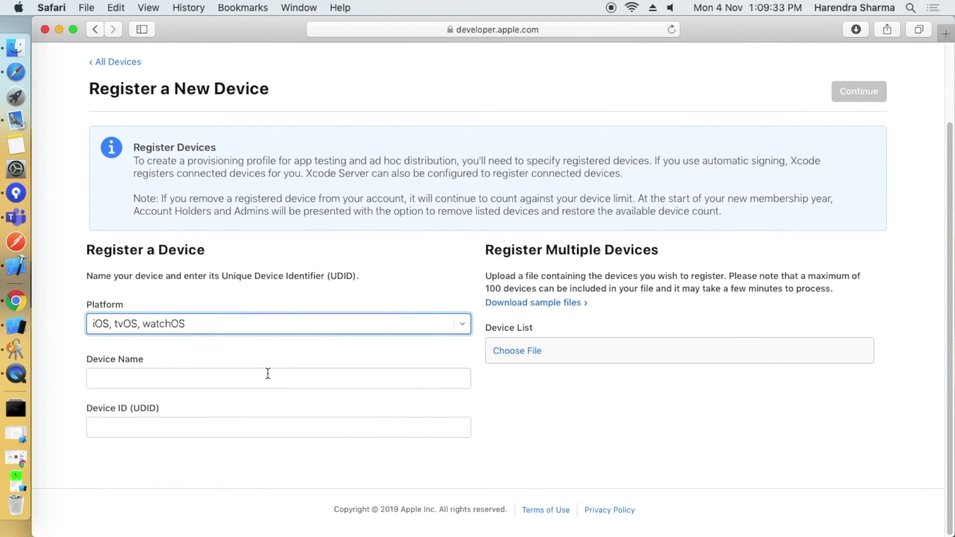
click(159, 376)
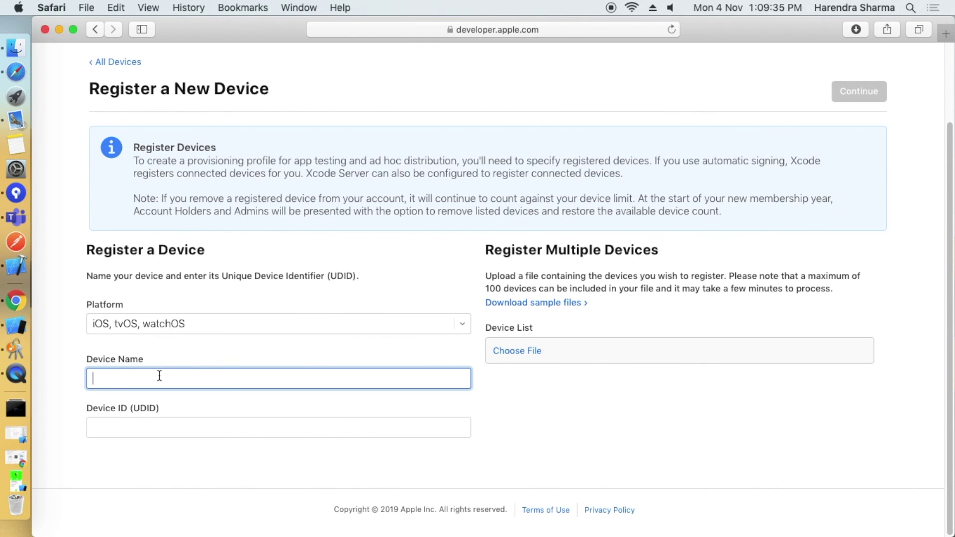
text(myperson)
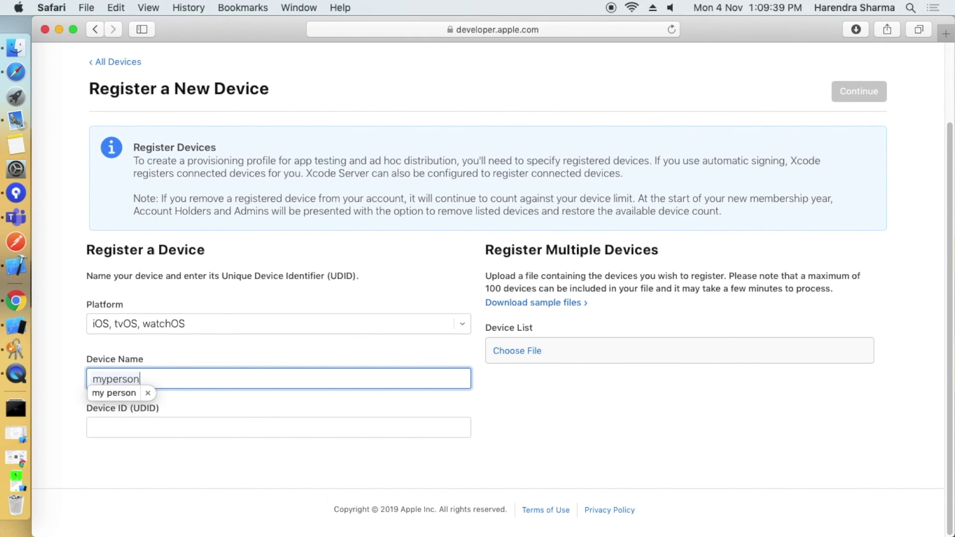
key(Tab)
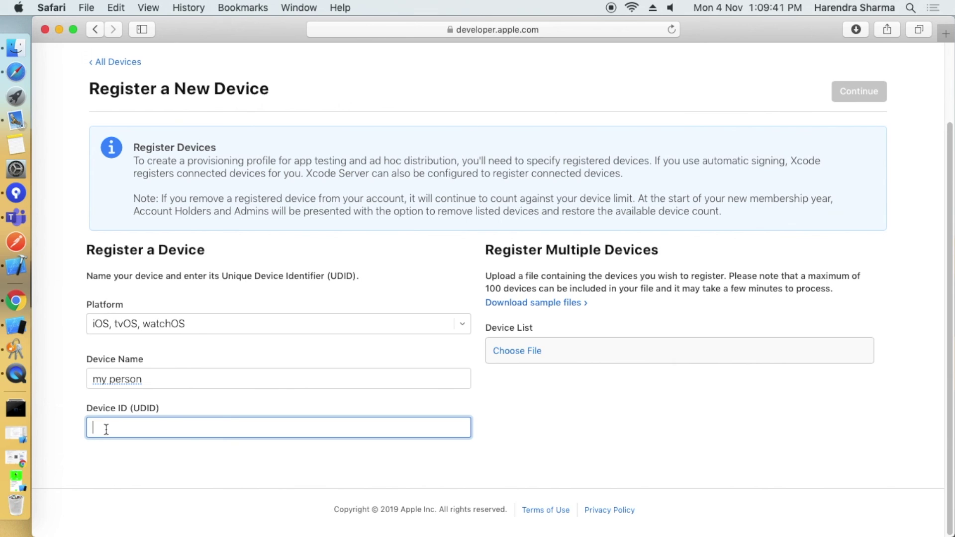
text(56475y57gfghrytu)
click(276, 485)
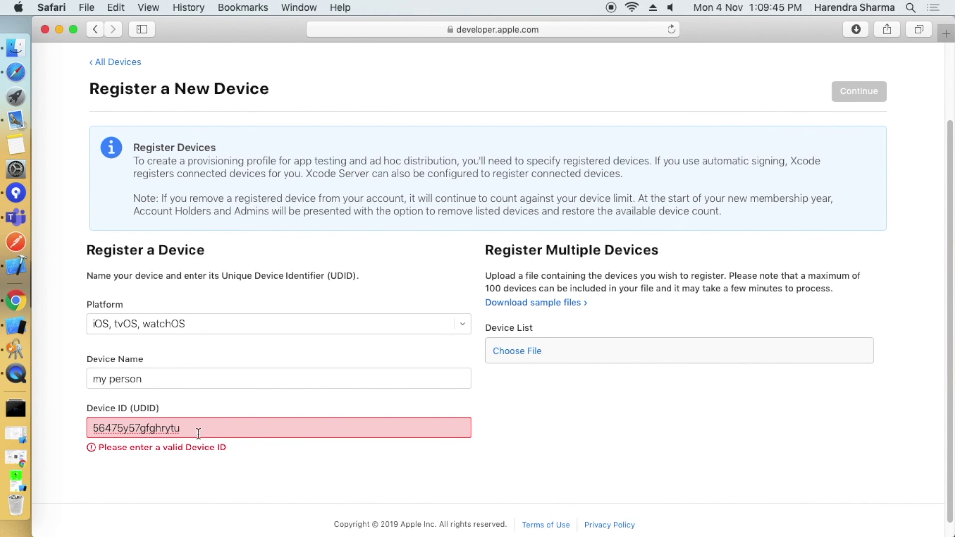
Cancel the multiple-device file picker and go back to All Devices without registering.
click(501, 356)
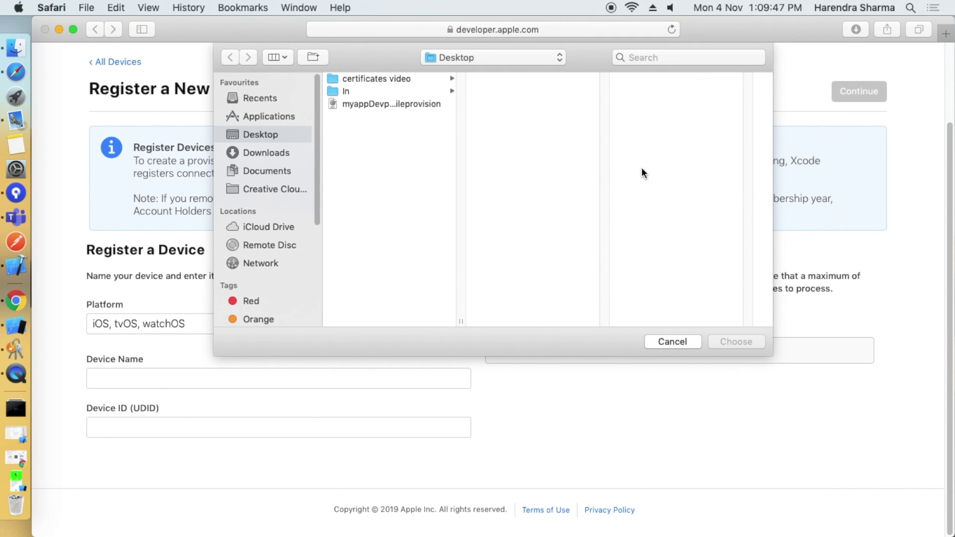
click(664, 343)
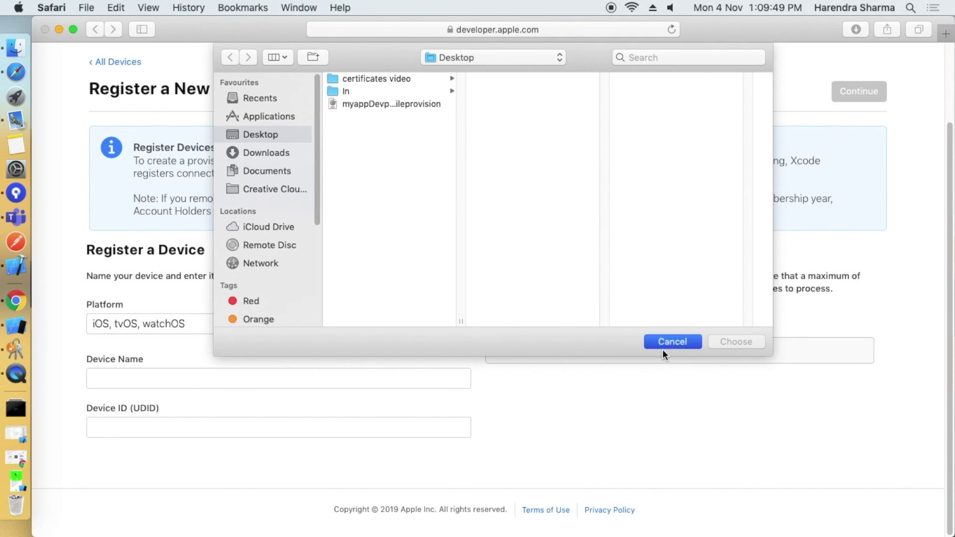
drag(486, 277, 853, 290)
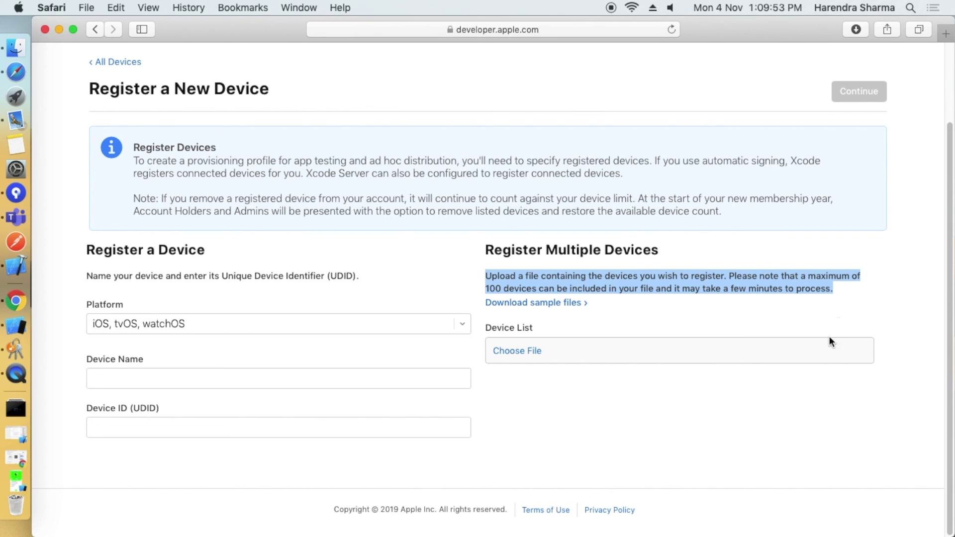
click(199, 483)
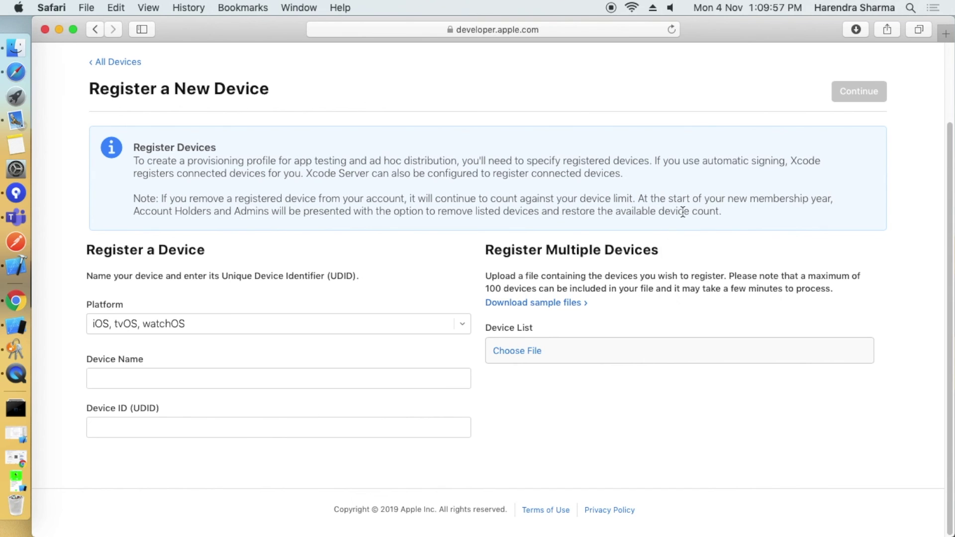
scroll(699, 205, up, 3)
click(117, 145)
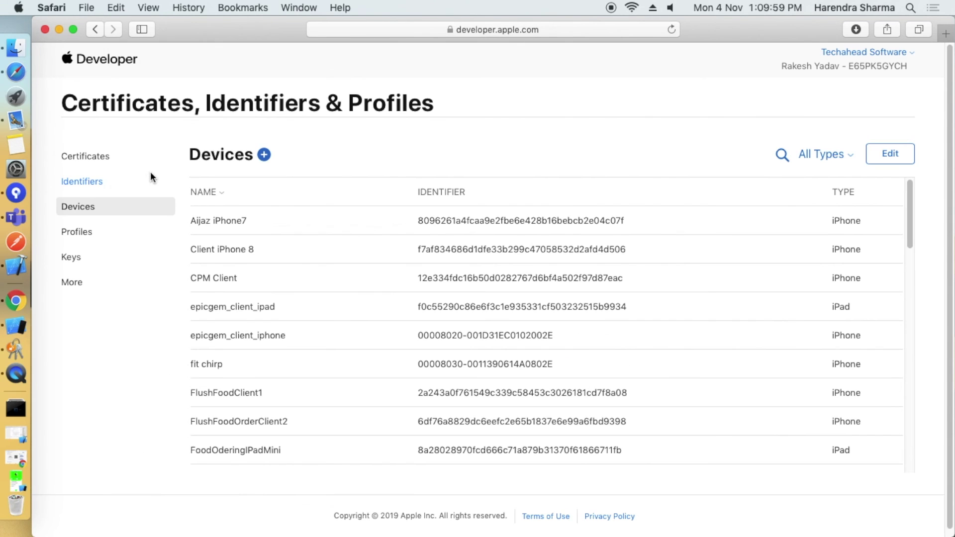
View the Keys section and its Register a New Key form, then return to All Keys.
click(76, 260)
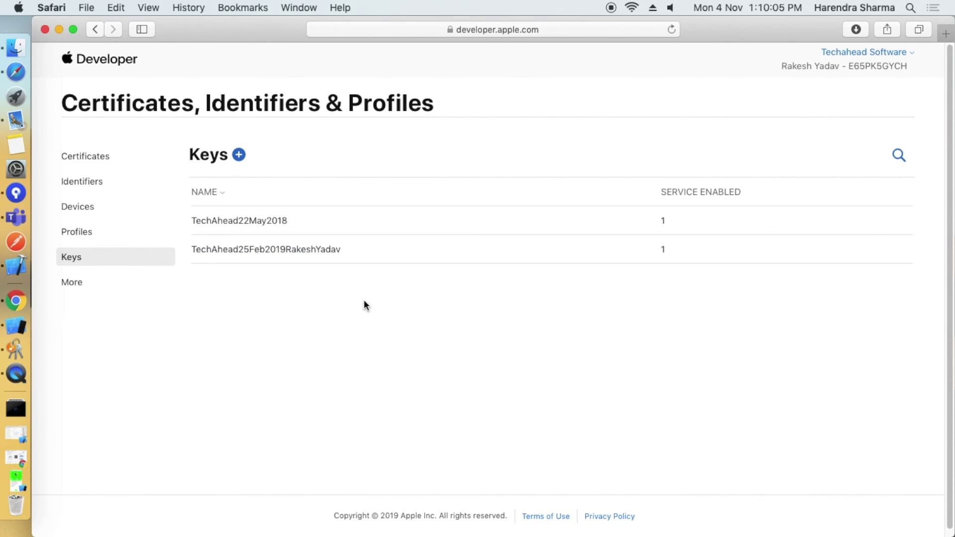
click(239, 155)
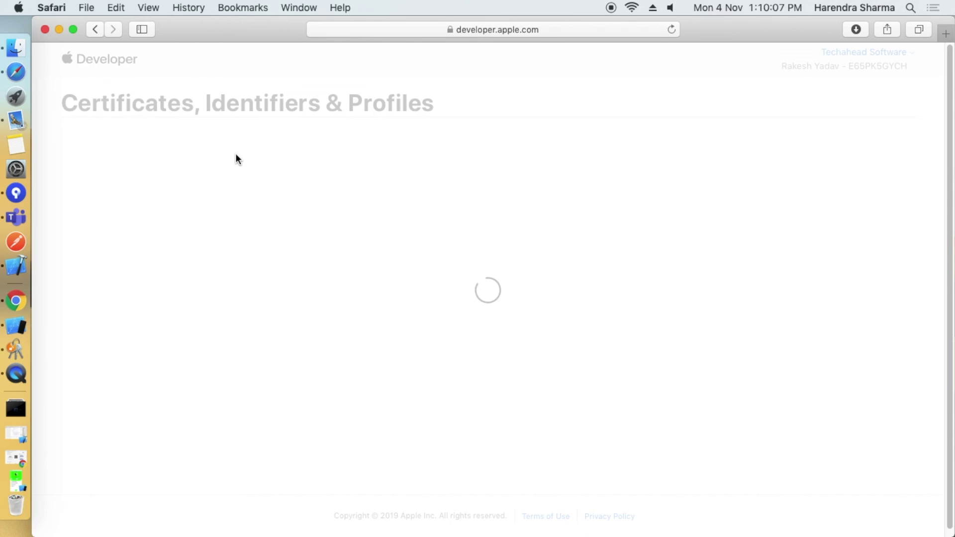
scroll(350, 384, down, 3)
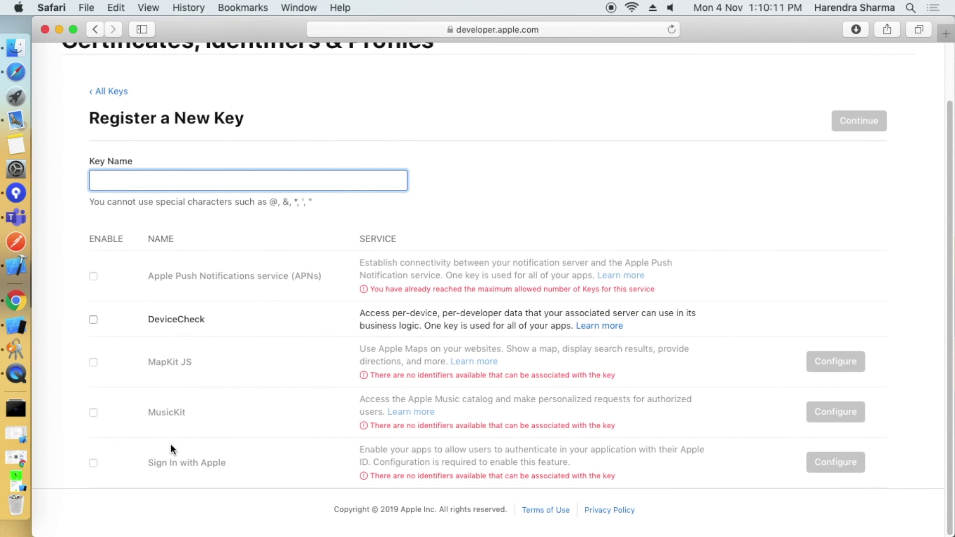
scroll(816, 230, up, 3)
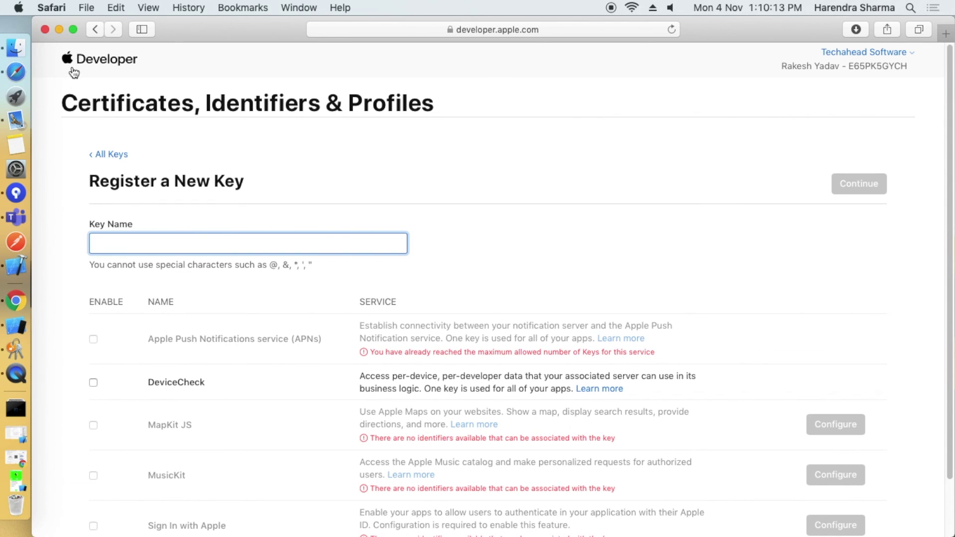
click(114, 157)
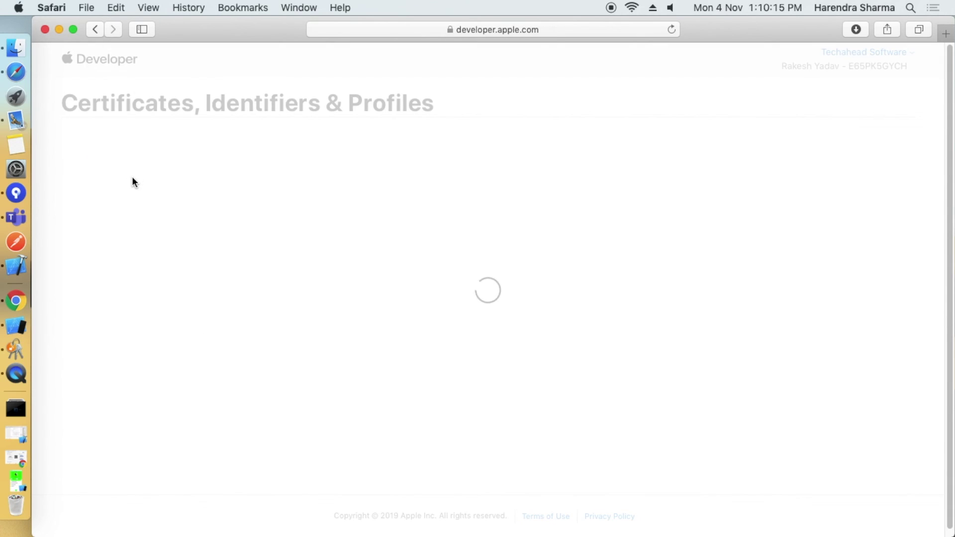
Open the More section and look over the Sign In with Apple offering.
click(79, 283)
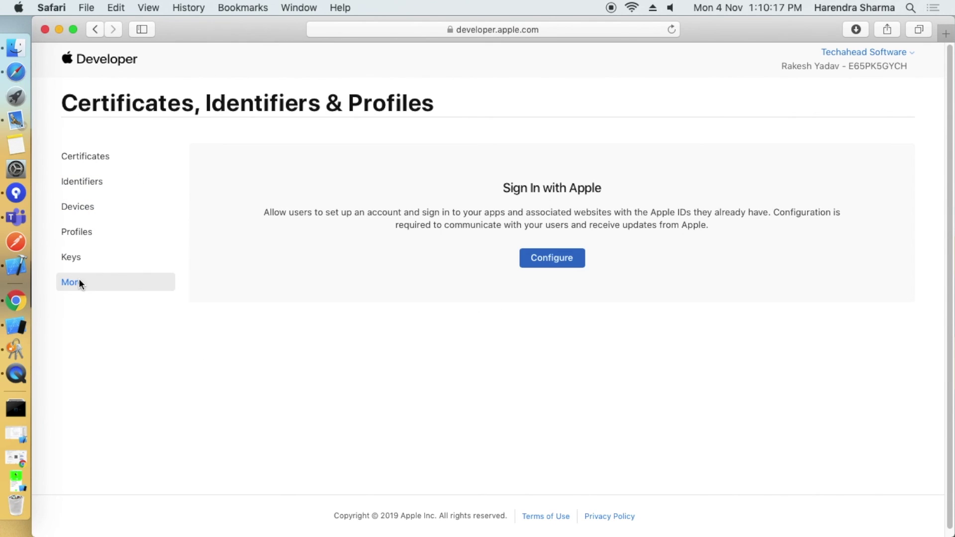
drag(503, 188, 658, 194)
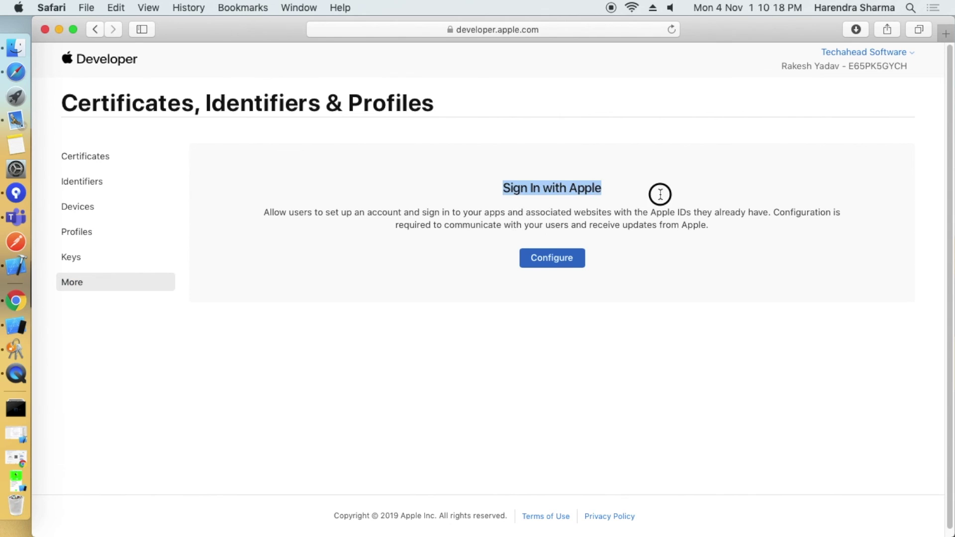
click(445, 245)
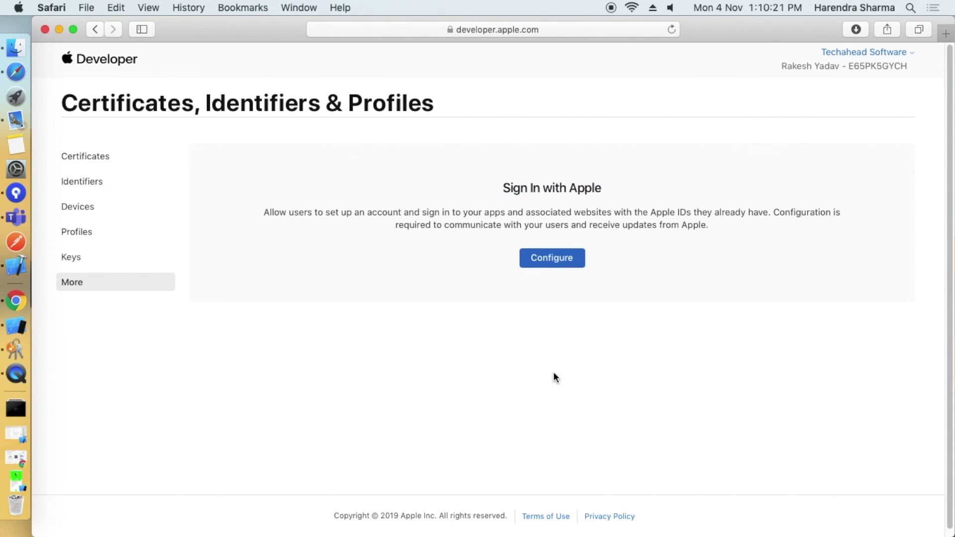
click(451, 400)
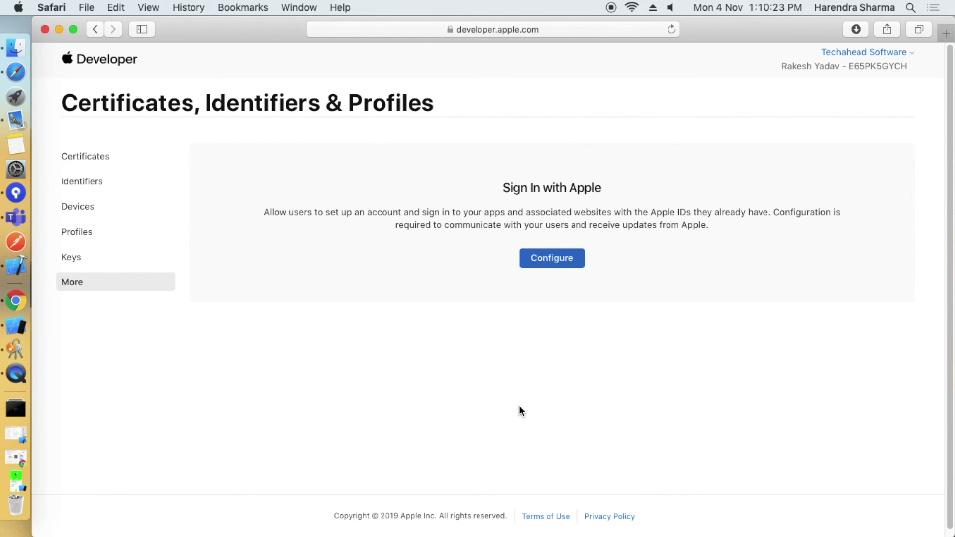